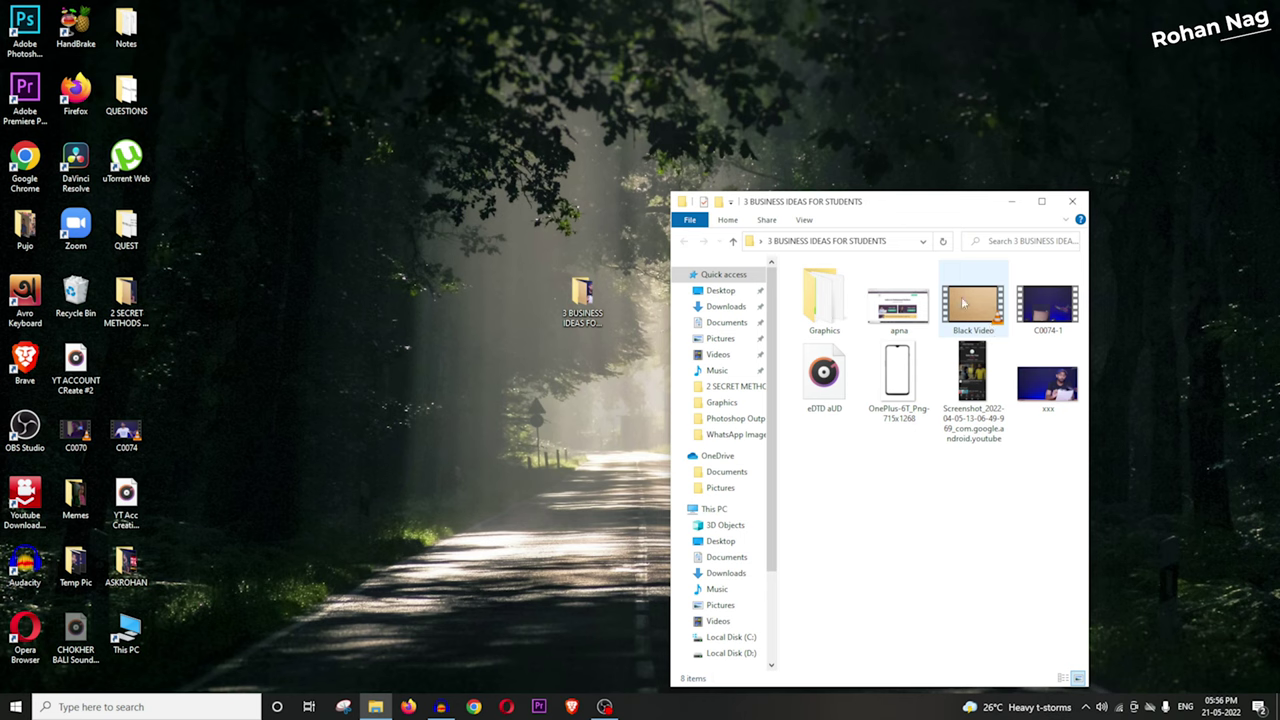
Step: Look through the Graphics folder and return to the 3 BUSINESS IDEAS FOR STUDENTS folder
double_click(845, 312)
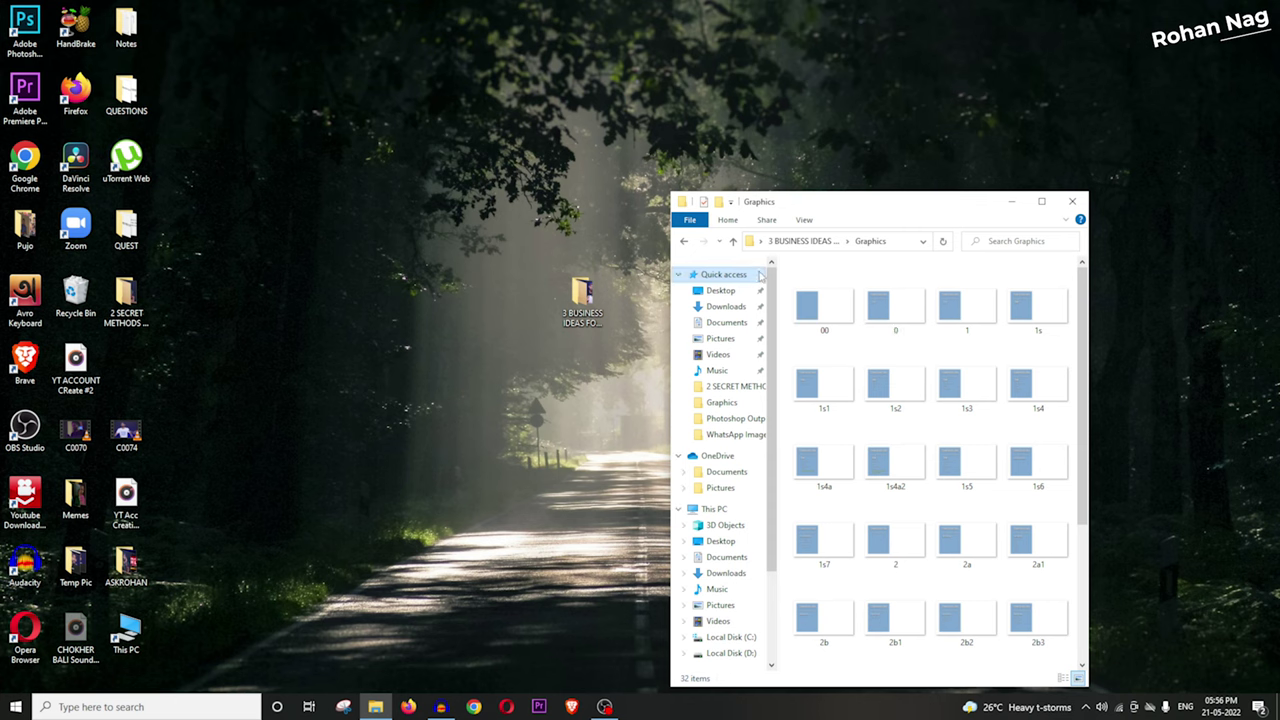
left_click(733, 241)
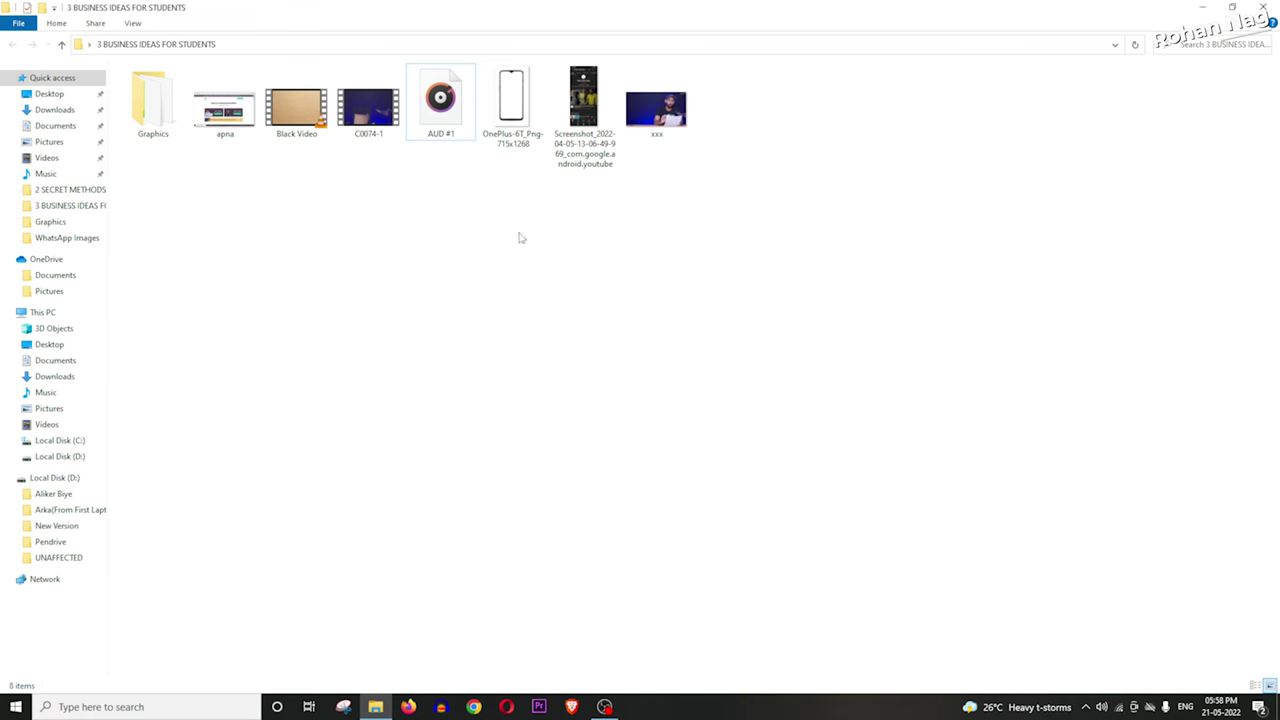
Step: Open the audio file AUD #1 from the project folder in Audacity
left_click(445, 105)
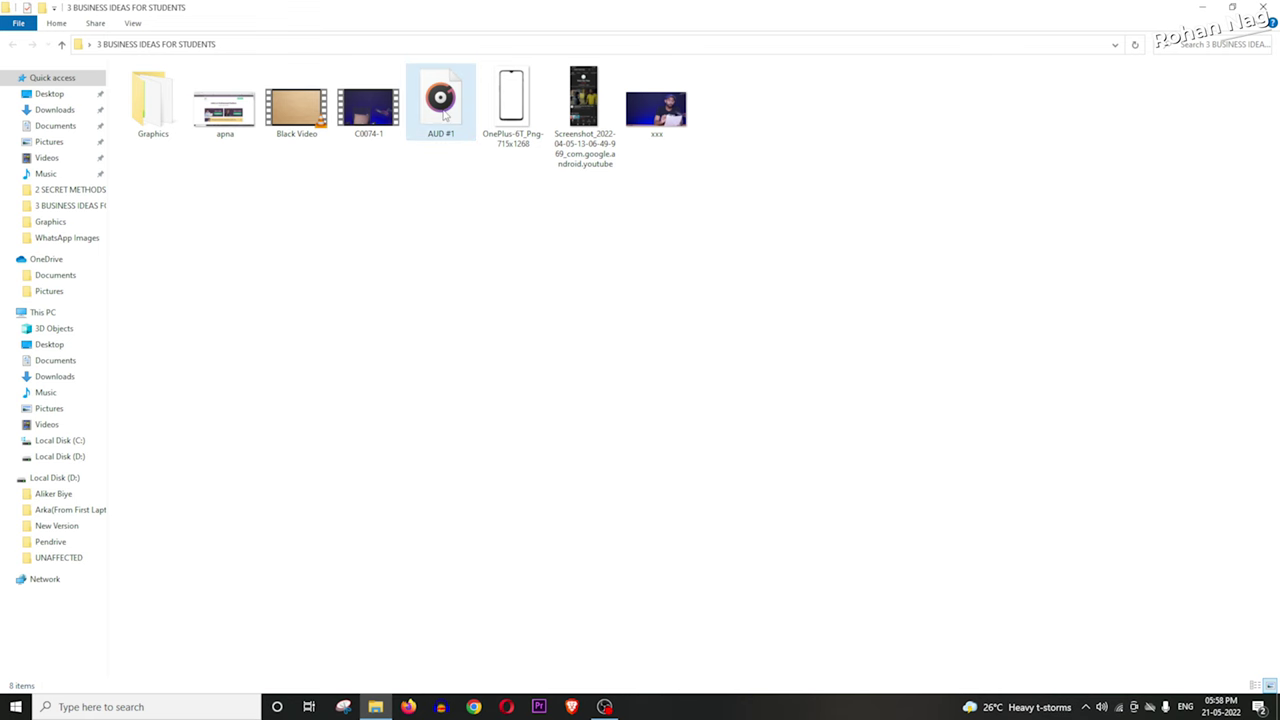
right_click(440, 110)
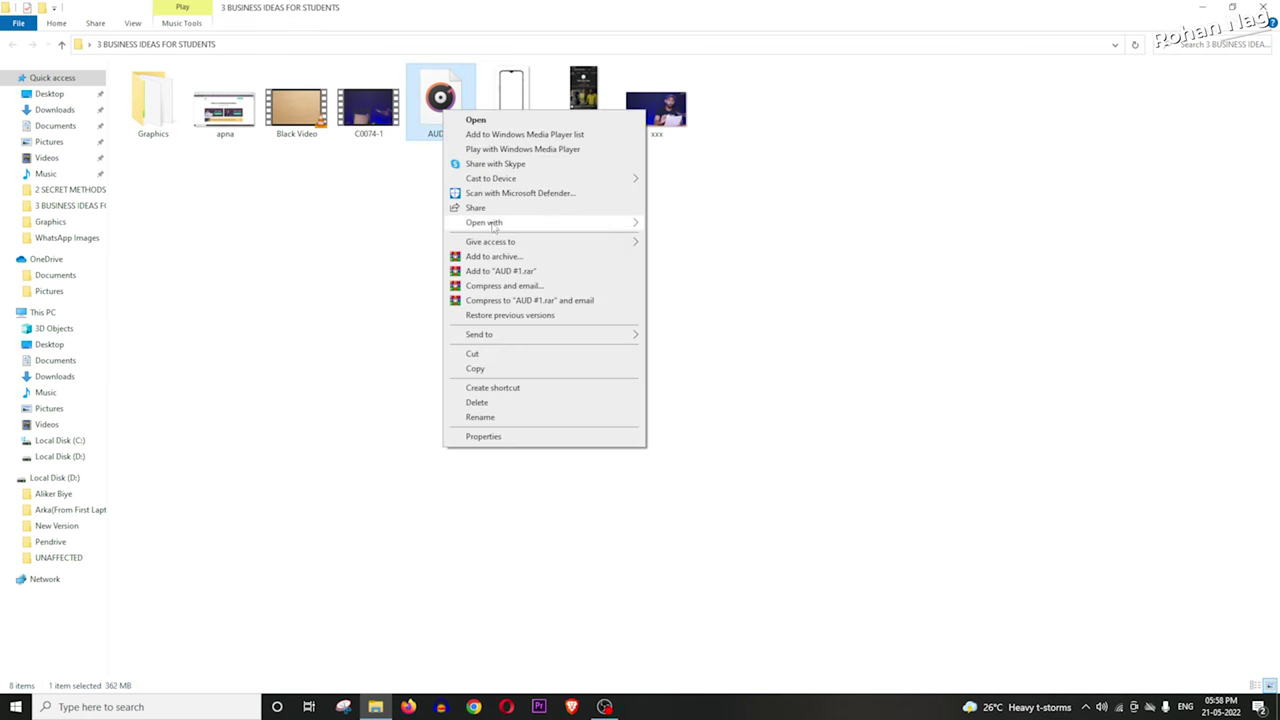
mouse_move(493, 226)
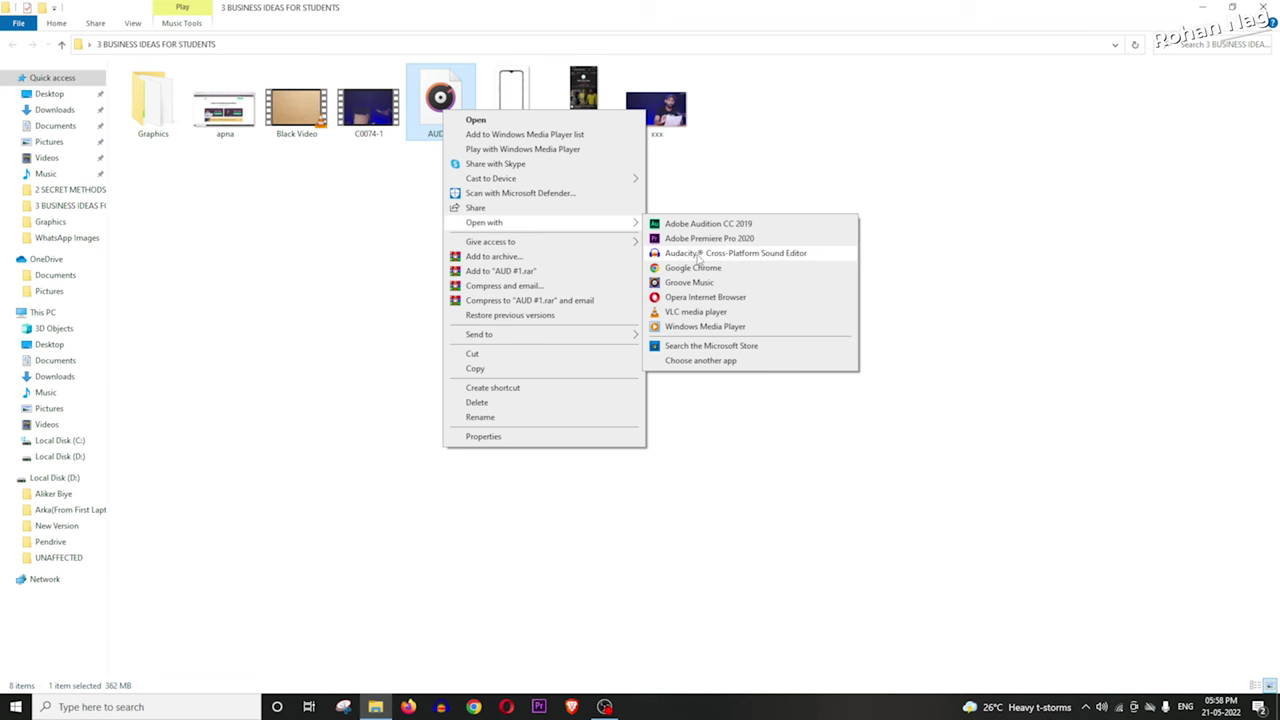
left_click(698, 259)
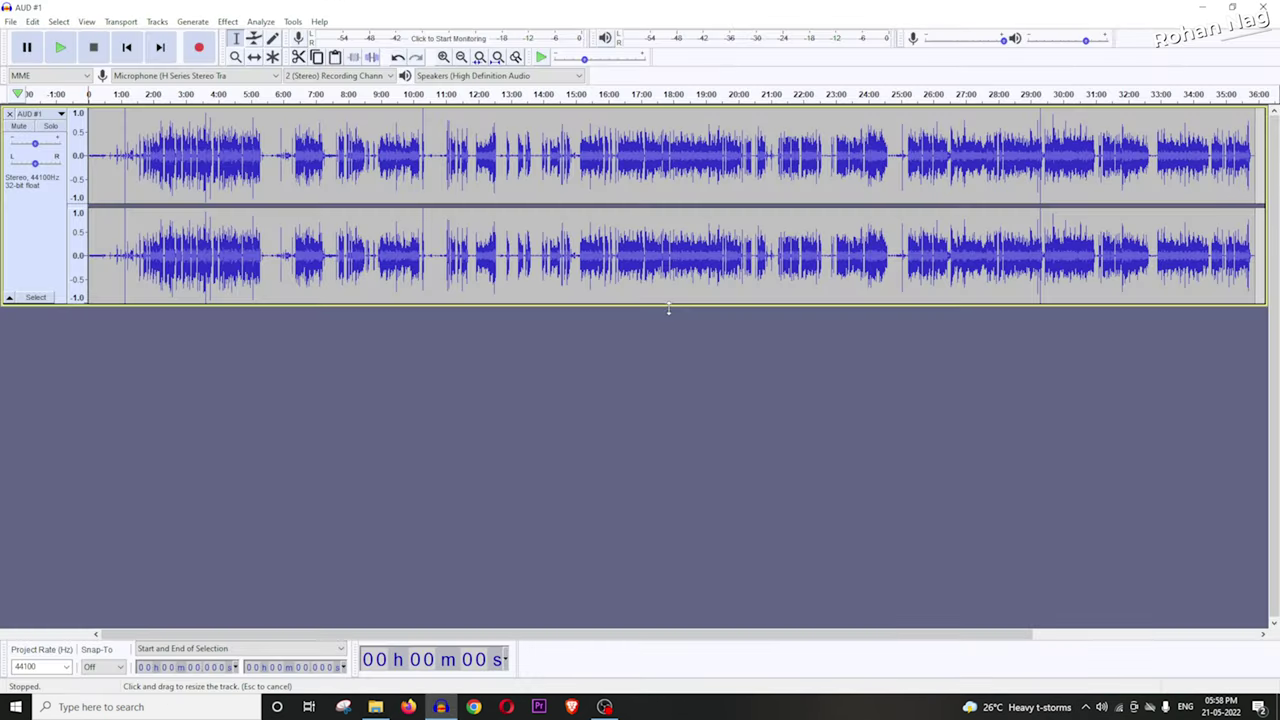
Step: Enlarge the AUD #1 waveform and play the quiet passage from about 10:22 to check its background noise
left_click_drag(669, 309, 671, 494)
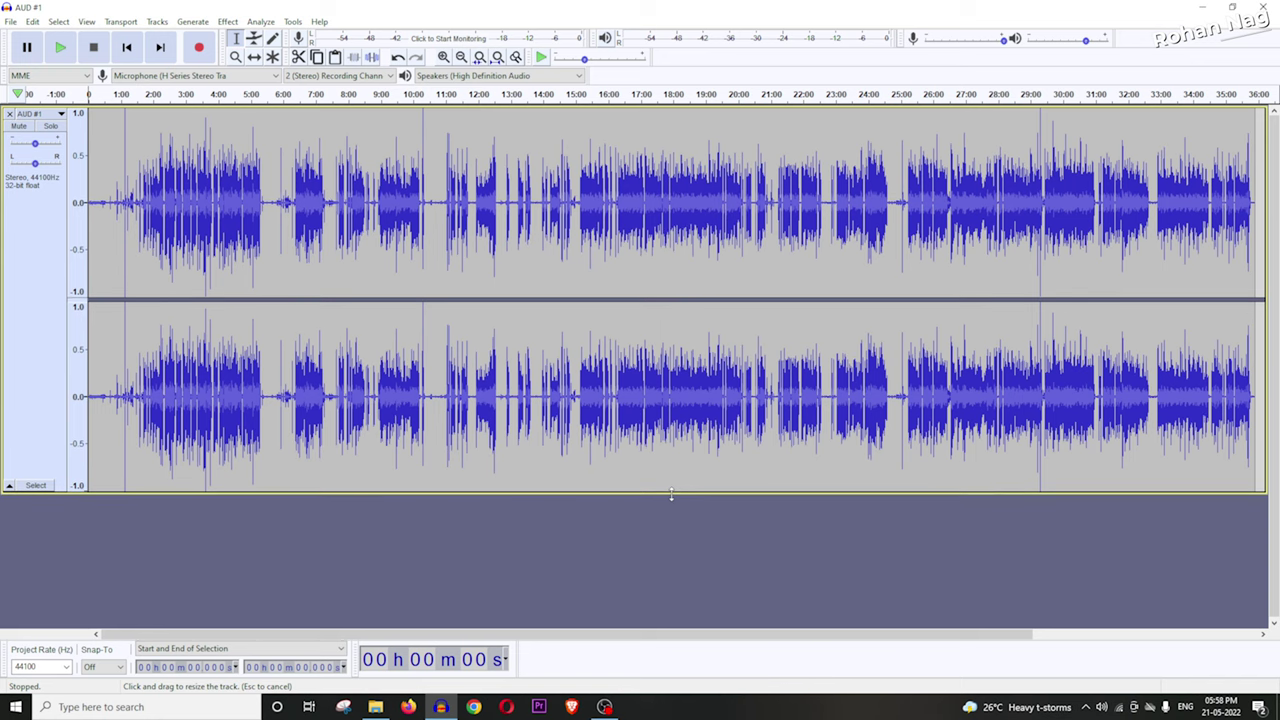
left_click(433, 404)
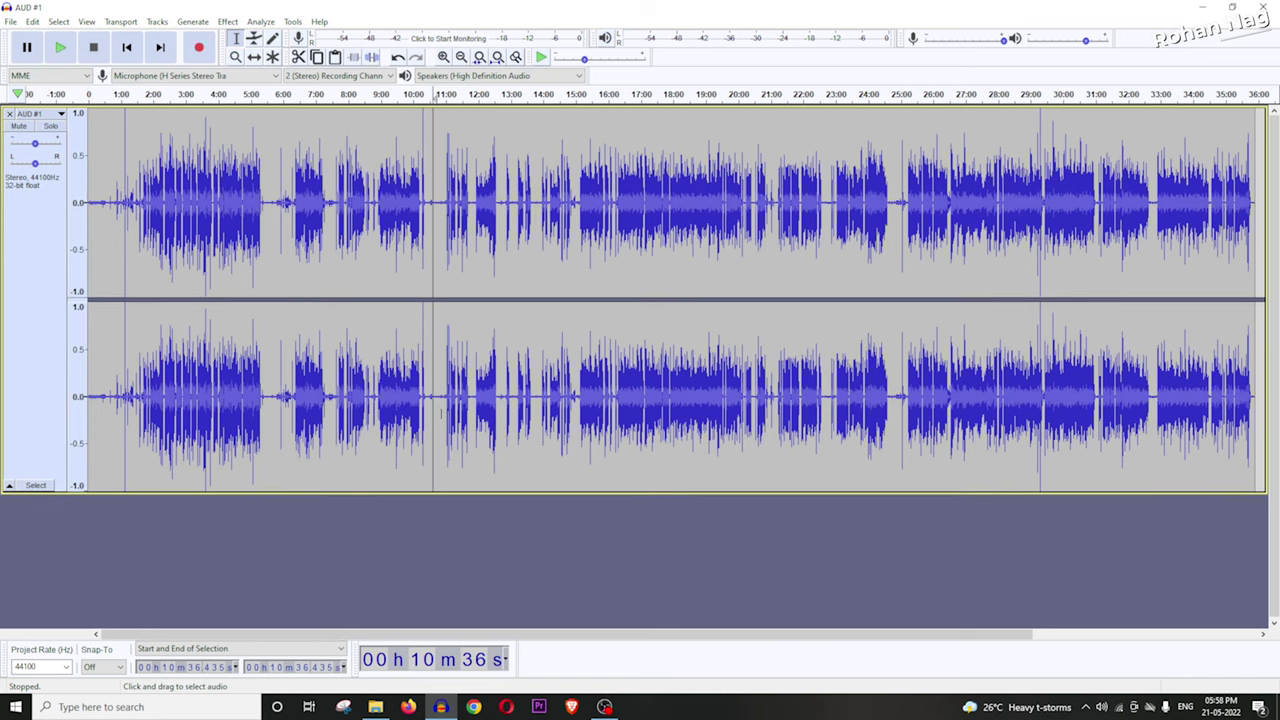
left_click(443, 57)
left_click(443, 57)
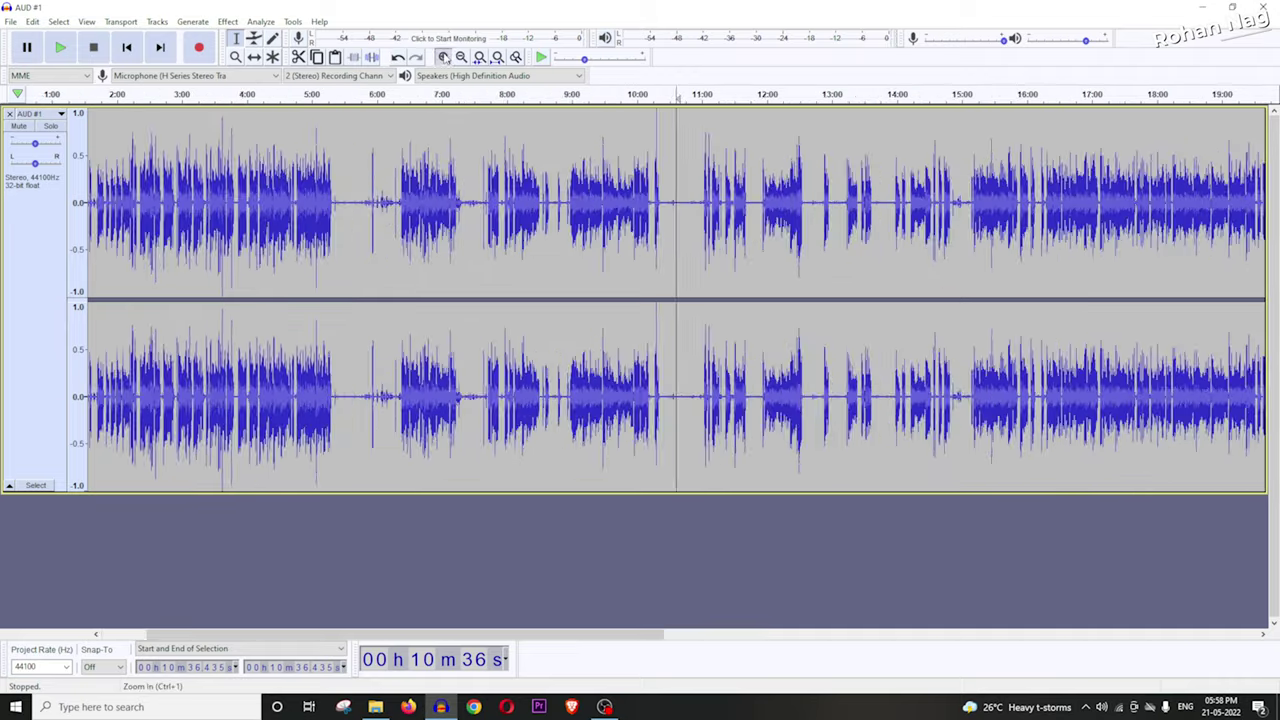
left_click(443, 57)
left_click(443, 57)
left_click(443, 57)
left_click(436, 94)
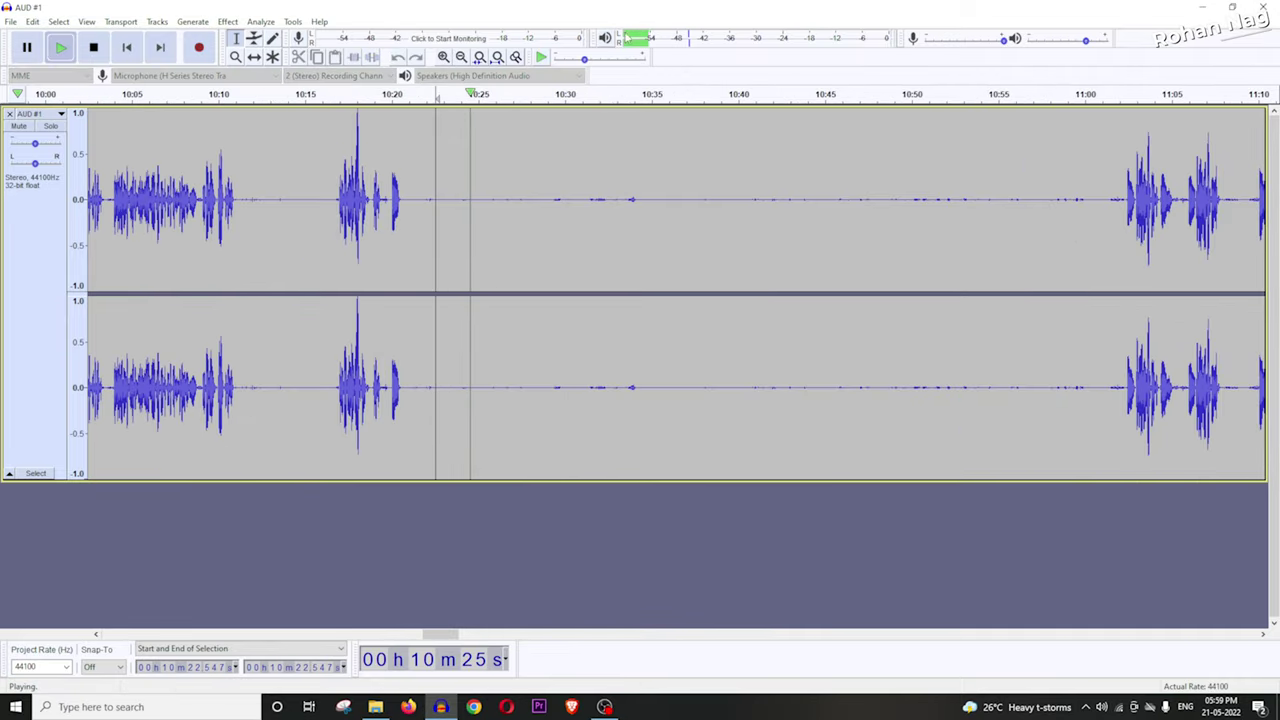
key("space")
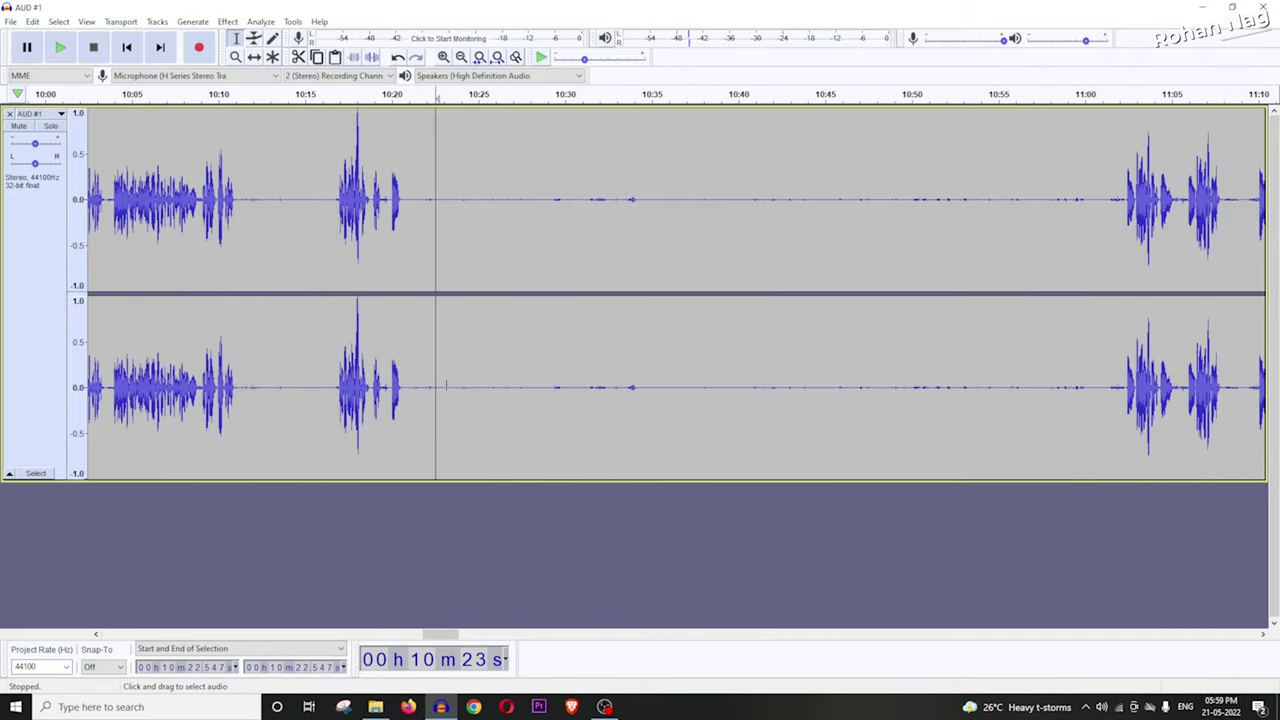
Step: Select about 1.3 seconds of speech-free audio near 10:23 and capture it as the noise profile for Noise Reduction
left_click_drag(437, 390, 460, 390)
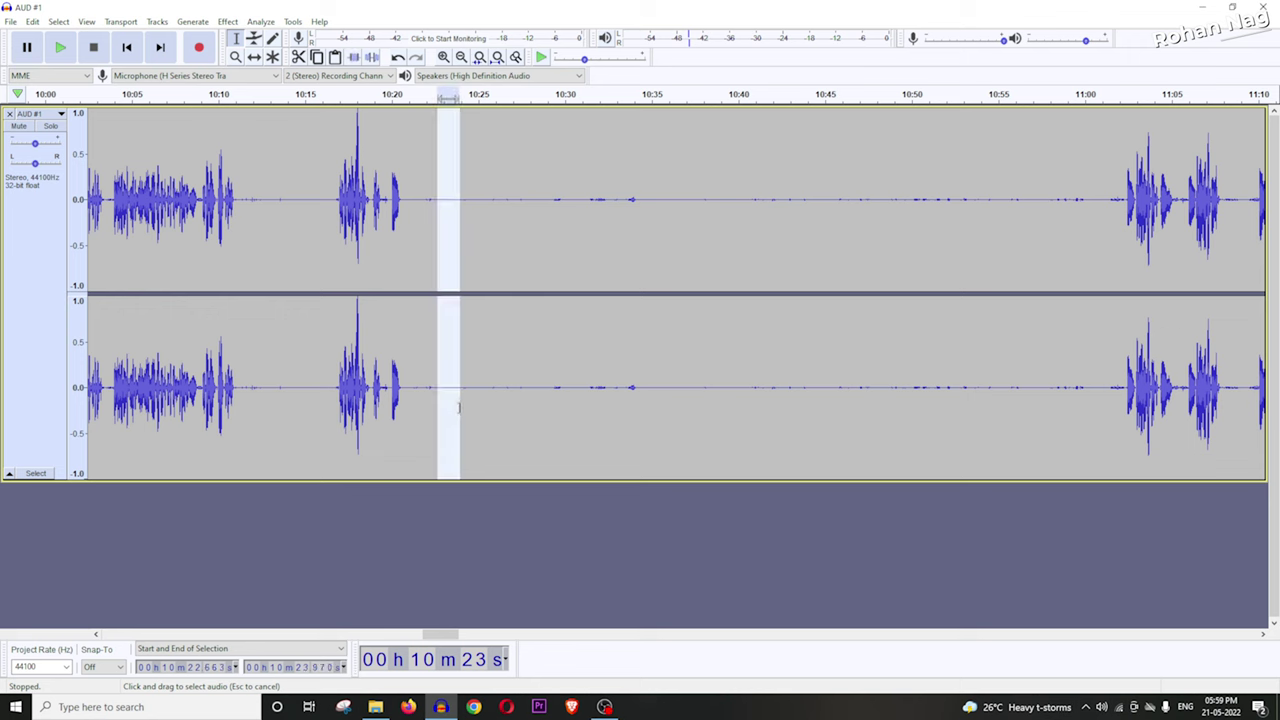
left_click(228, 21)
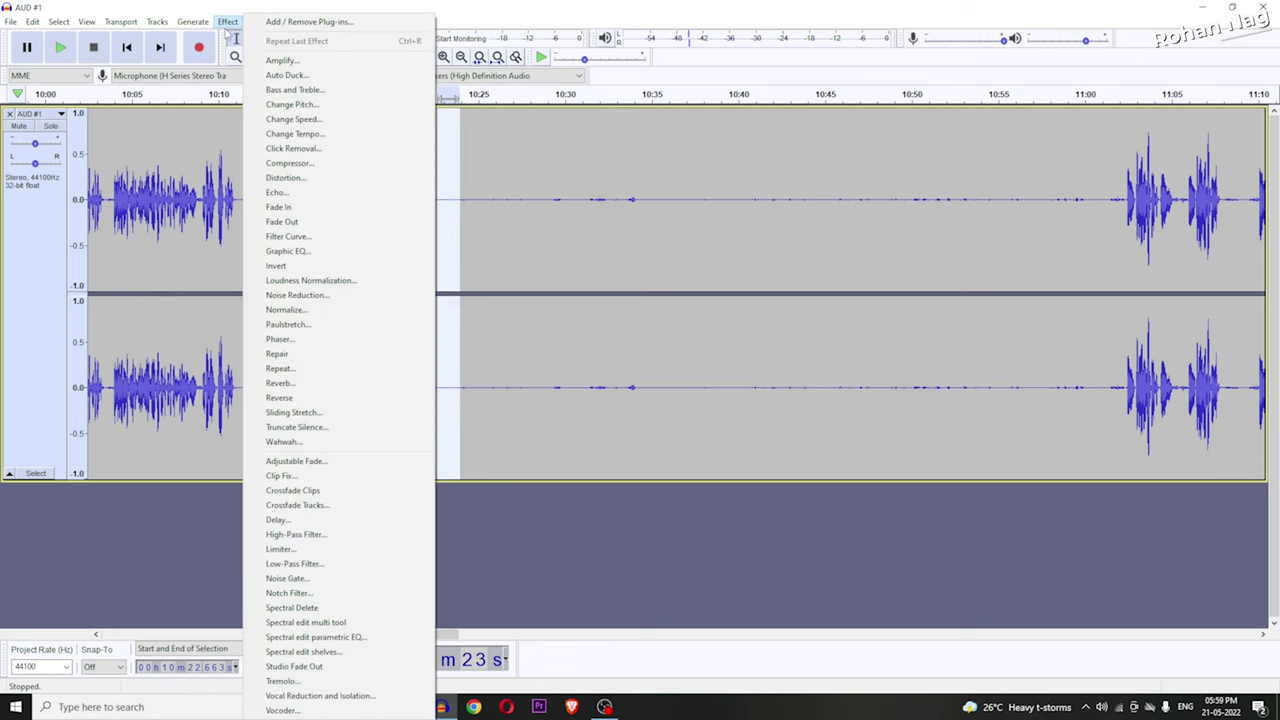
left_click(300, 295)
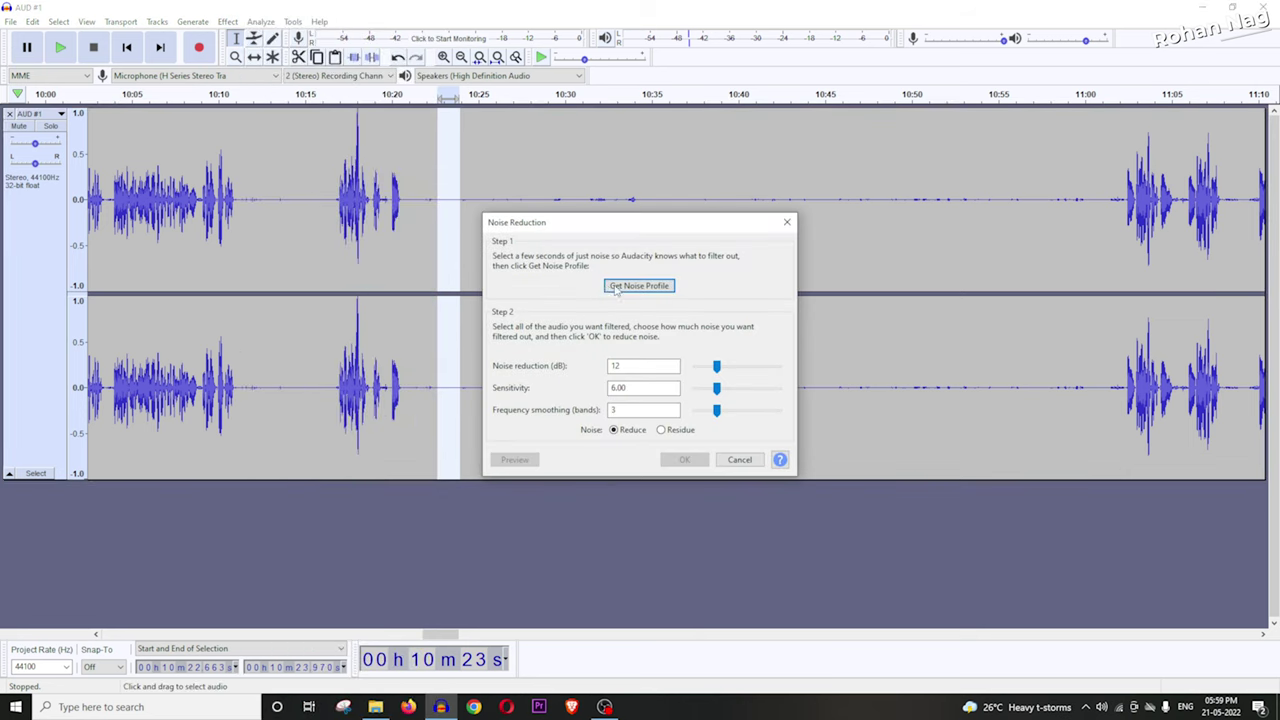
left_click(636, 287)
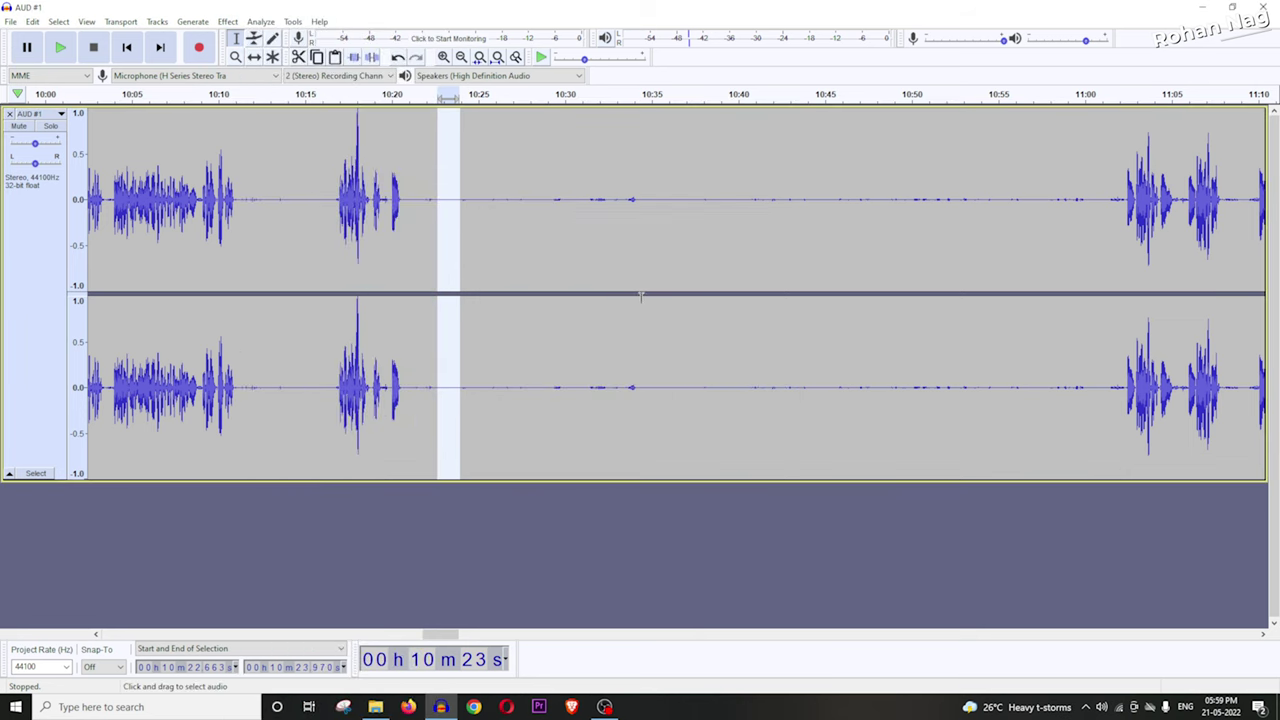
Step: Apply Noise Reduction to the entire track with 12 dB reduction, sensitivity 6.00 and 3 frequency smoothing bands
key("ctrl+a")
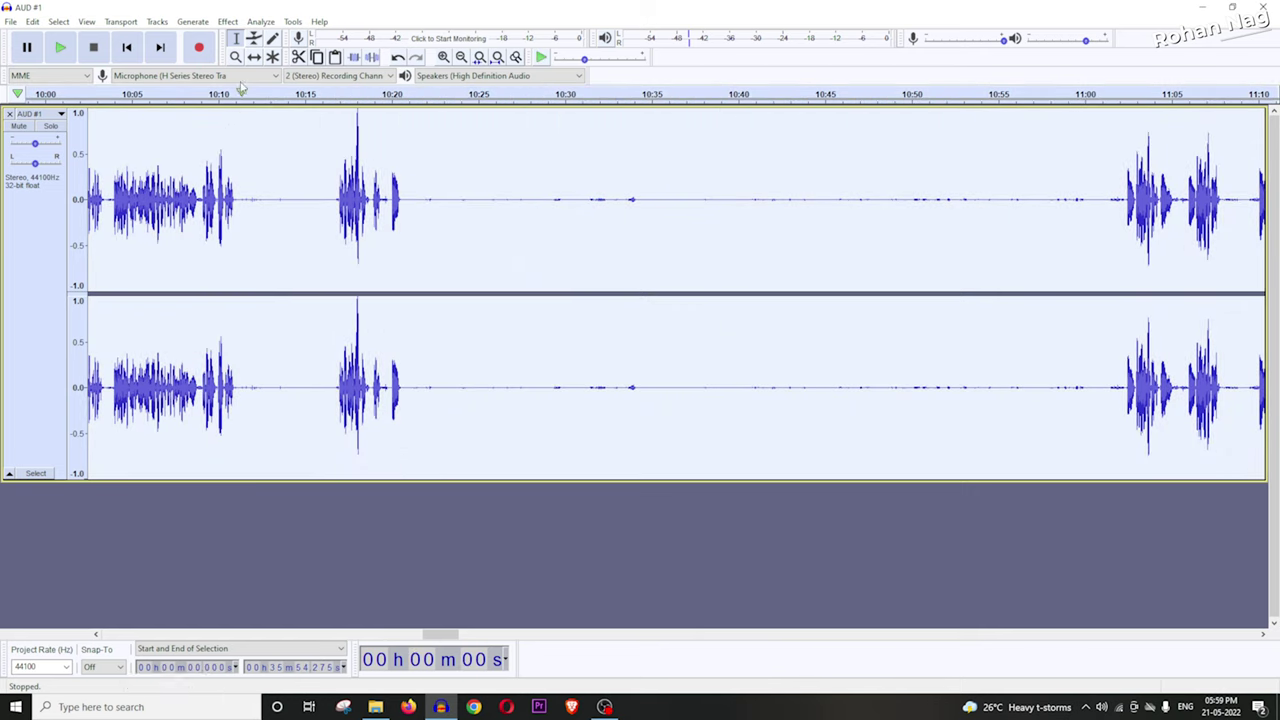
left_click(229, 21)
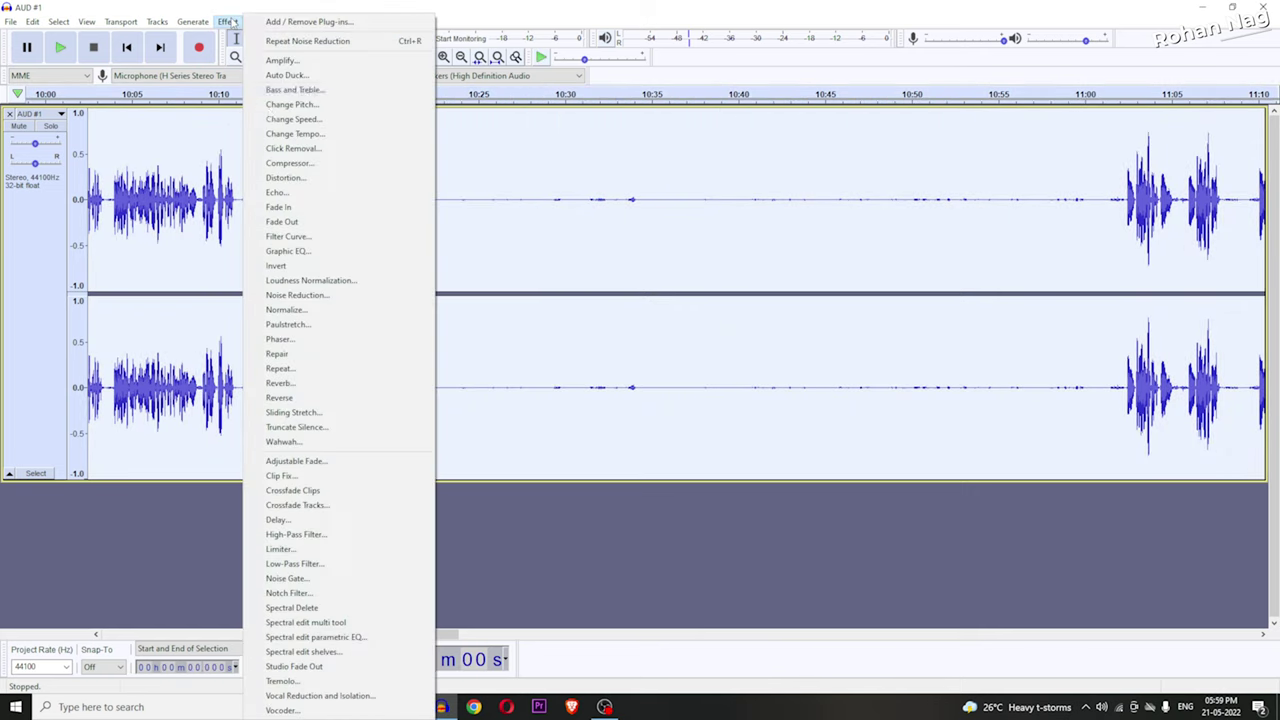
left_click(312, 298)
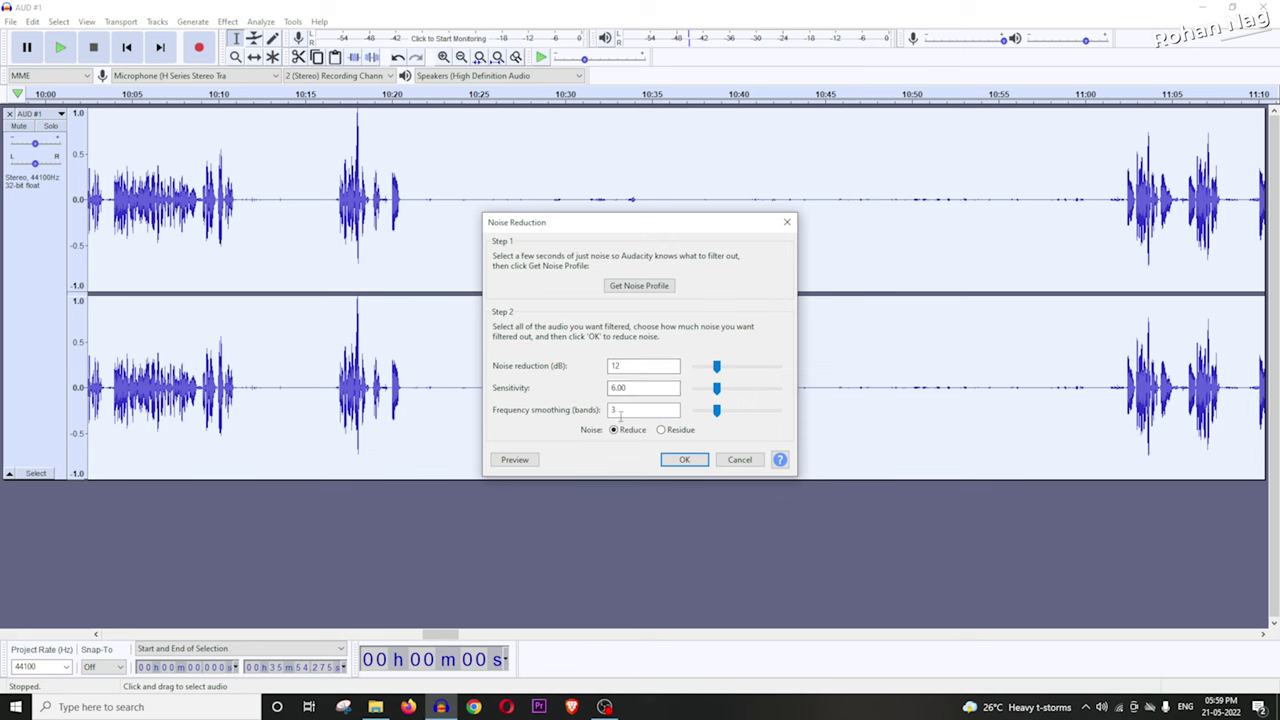
left_click(684, 460)
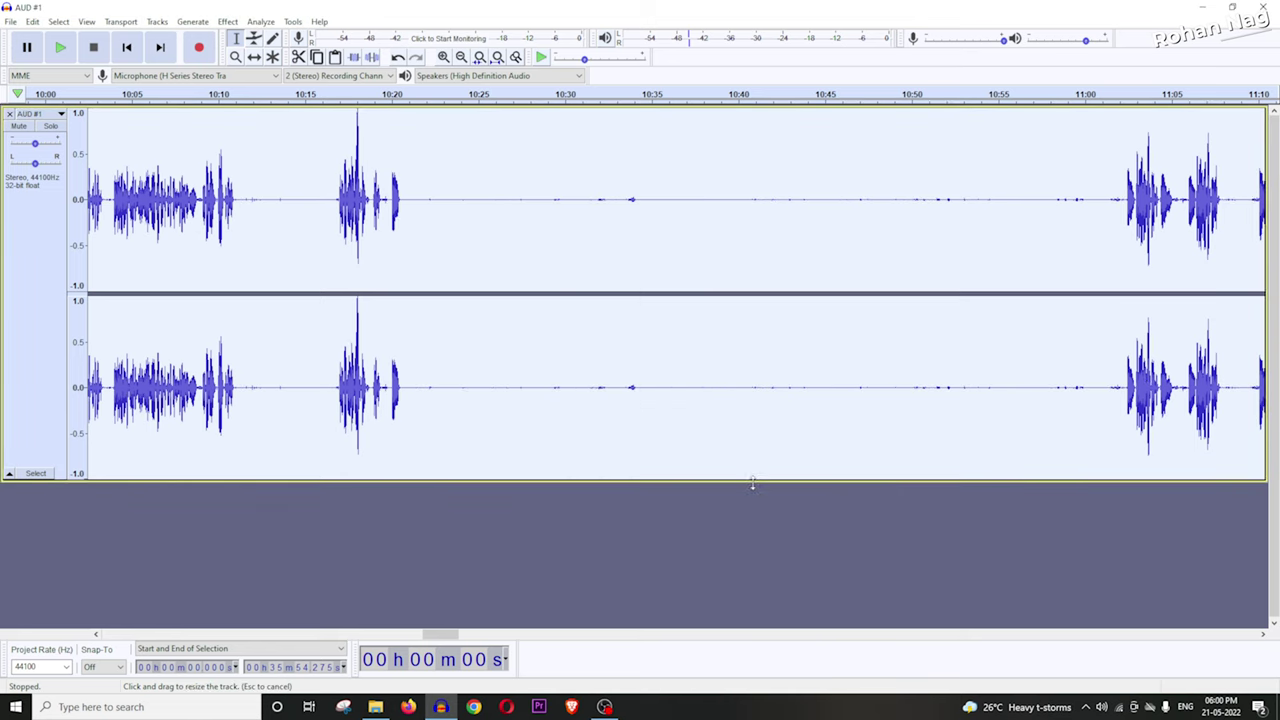
Step: Normalize the entire track to a peak amplitude of -2.0 dB with DC offset removal enabled
left_click_drag(751, 483, 766, 389)
left_click_drag(440, 634, 413, 634)
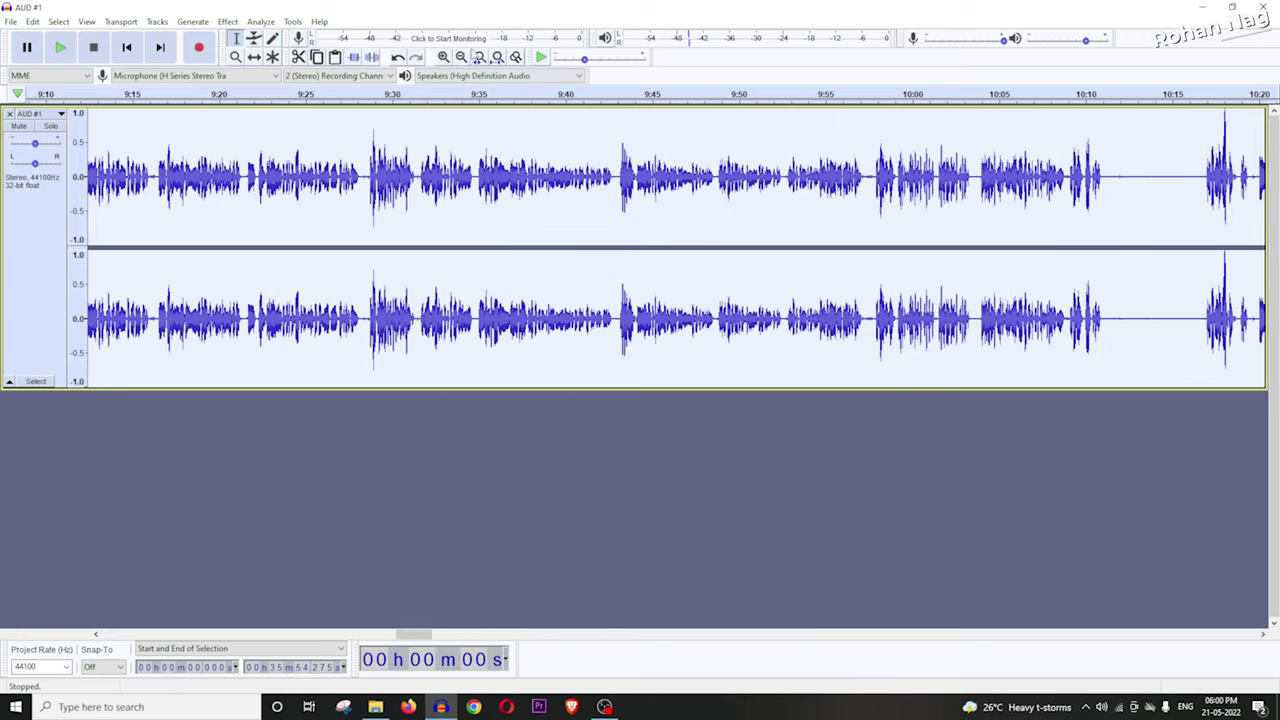
left_click(461, 57)
left_click(461, 57)
left_click(461, 57)
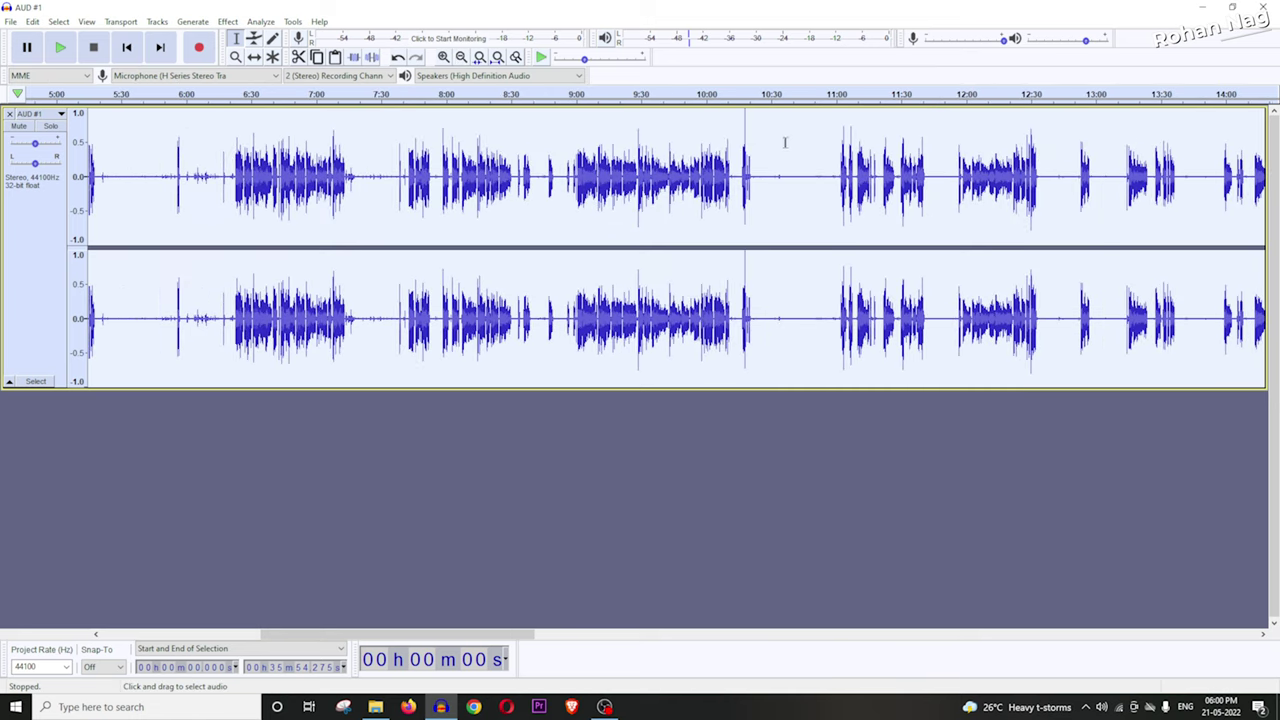
left_click(227, 21)
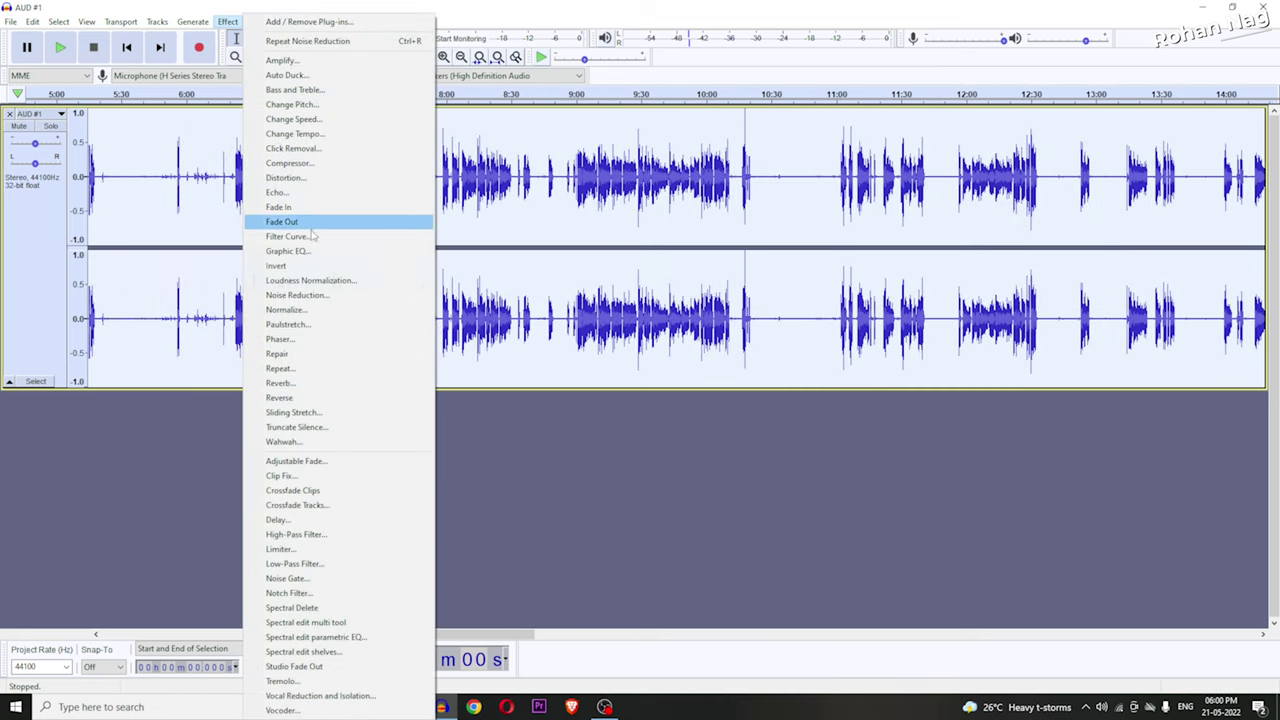
left_click(307, 311)
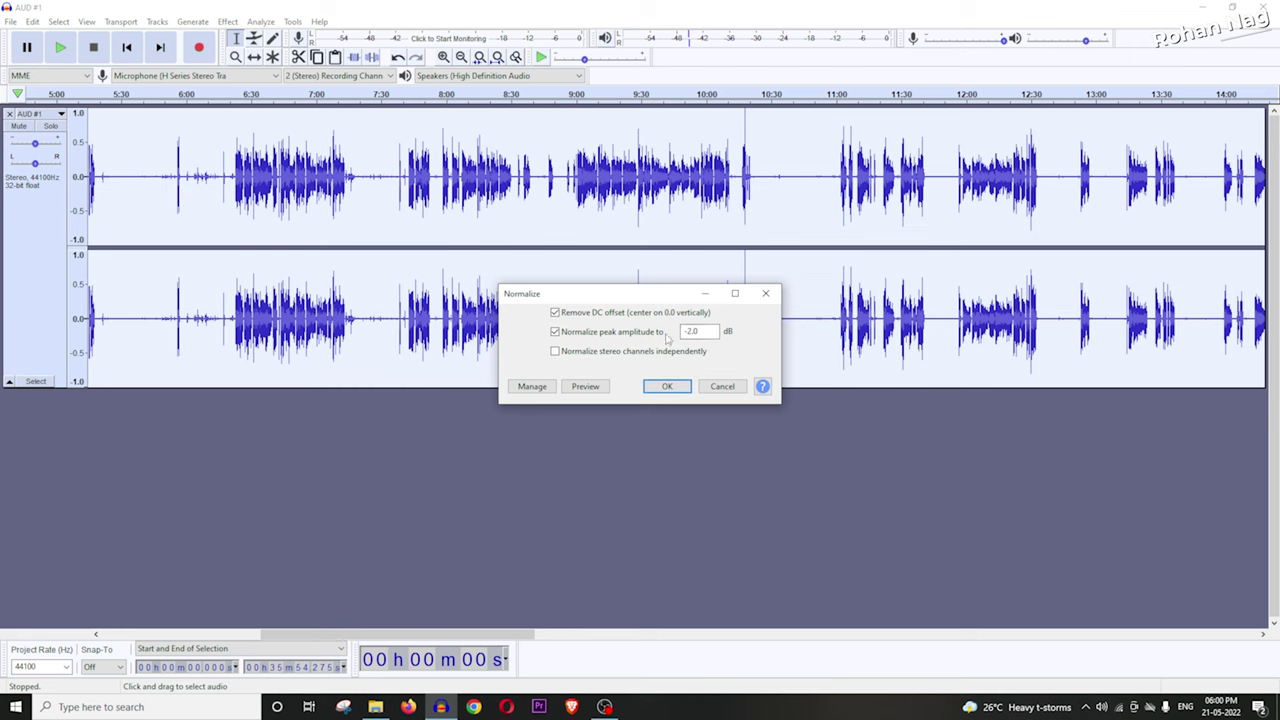
left_click(682, 390)
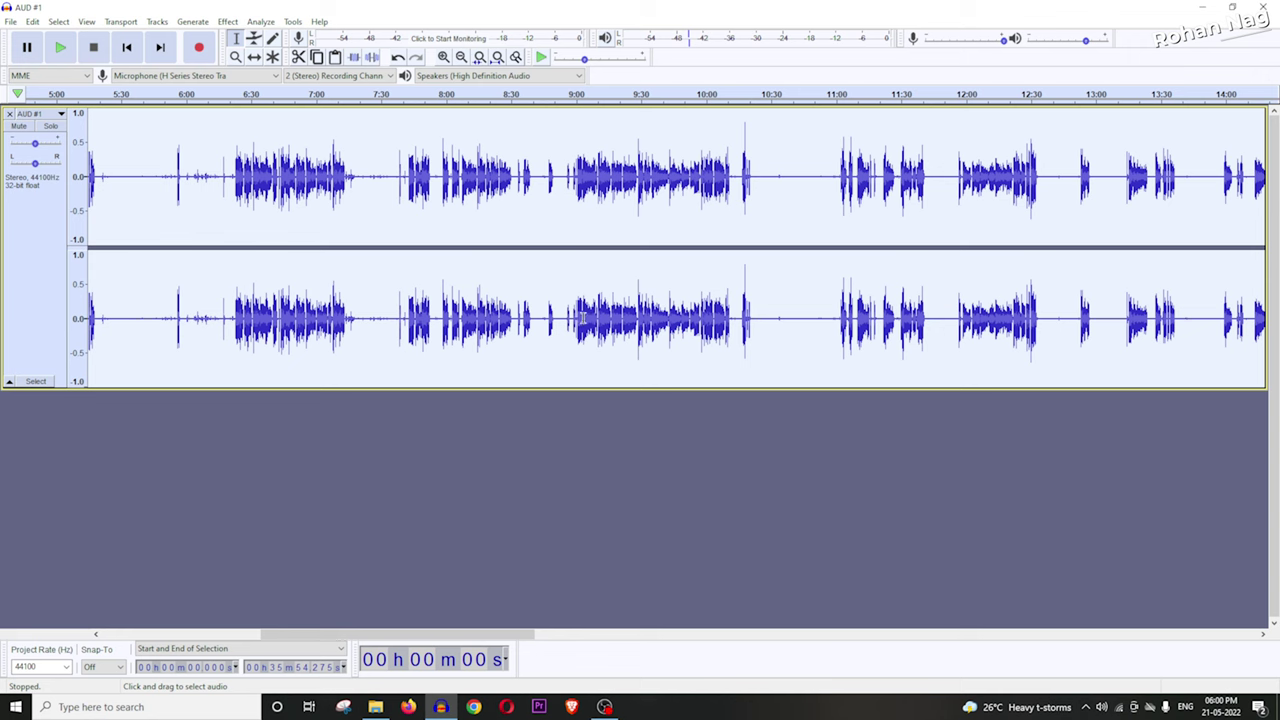
Step: Apply the Filter Curve EQ effect to the entire track using the Bass Boost factory preset
left_click(229, 22)
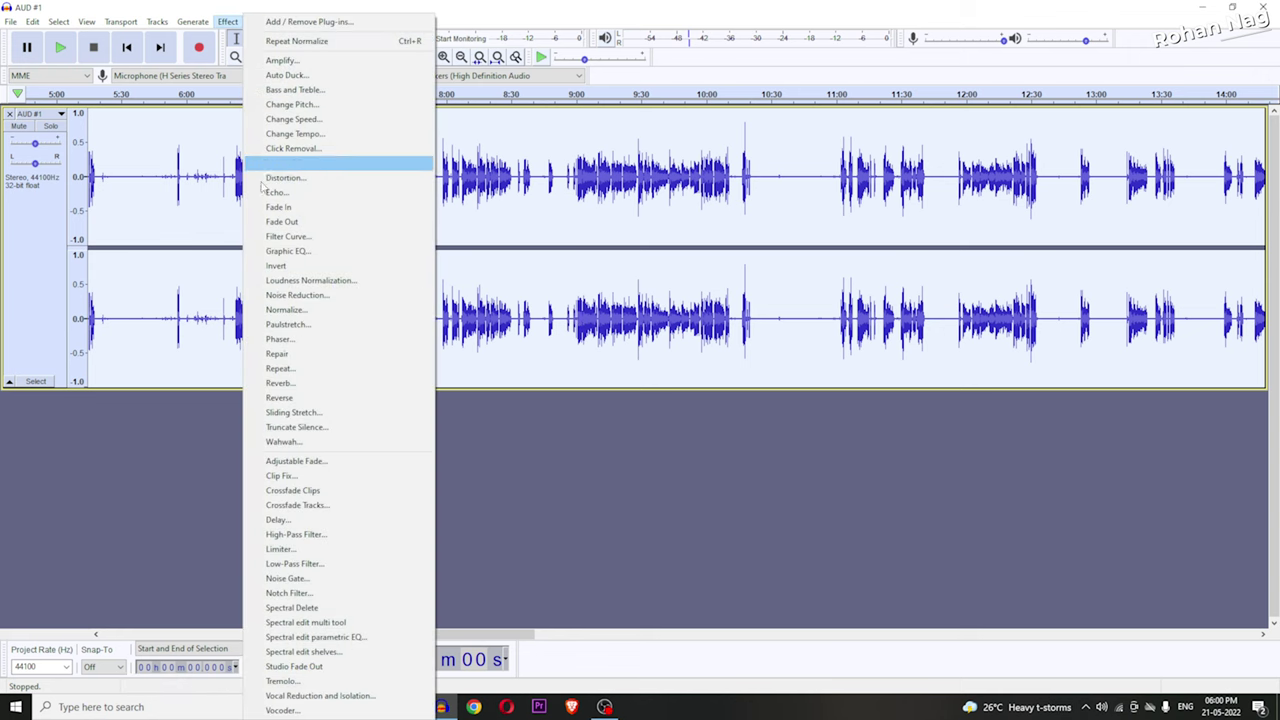
left_click(288, 240)
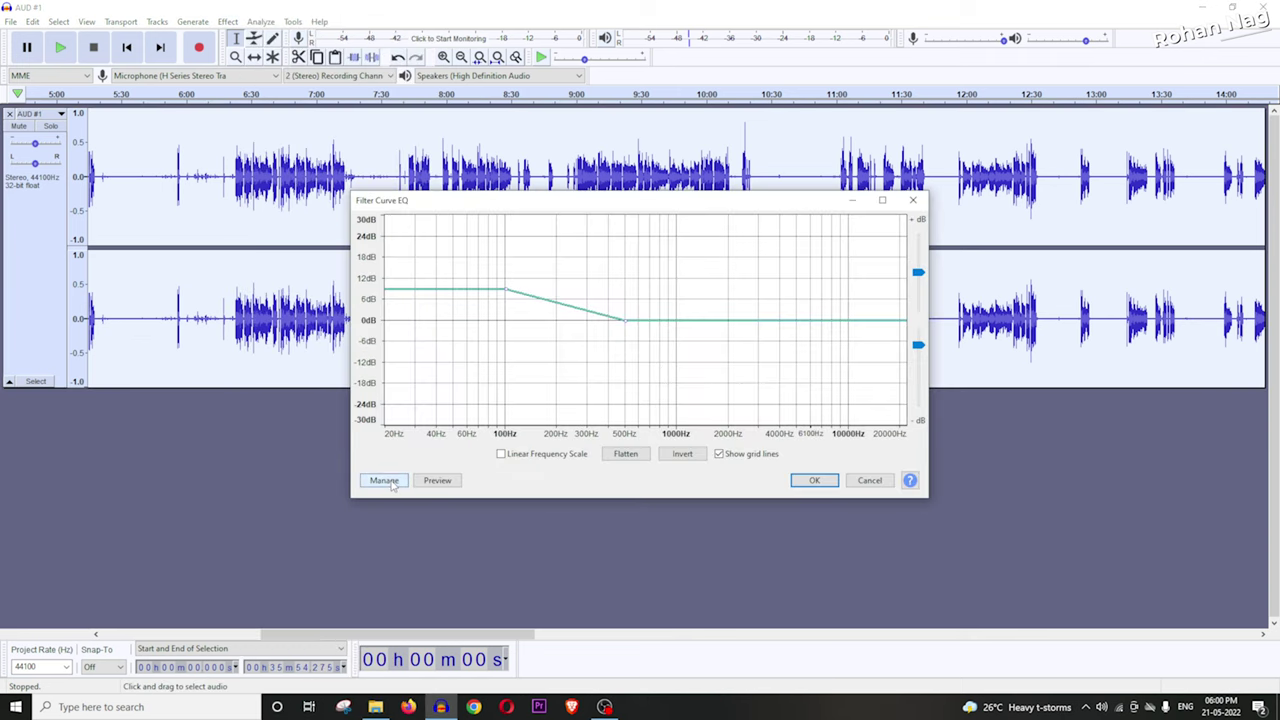
left_click(385, 481)
mouse_move(414, 549)
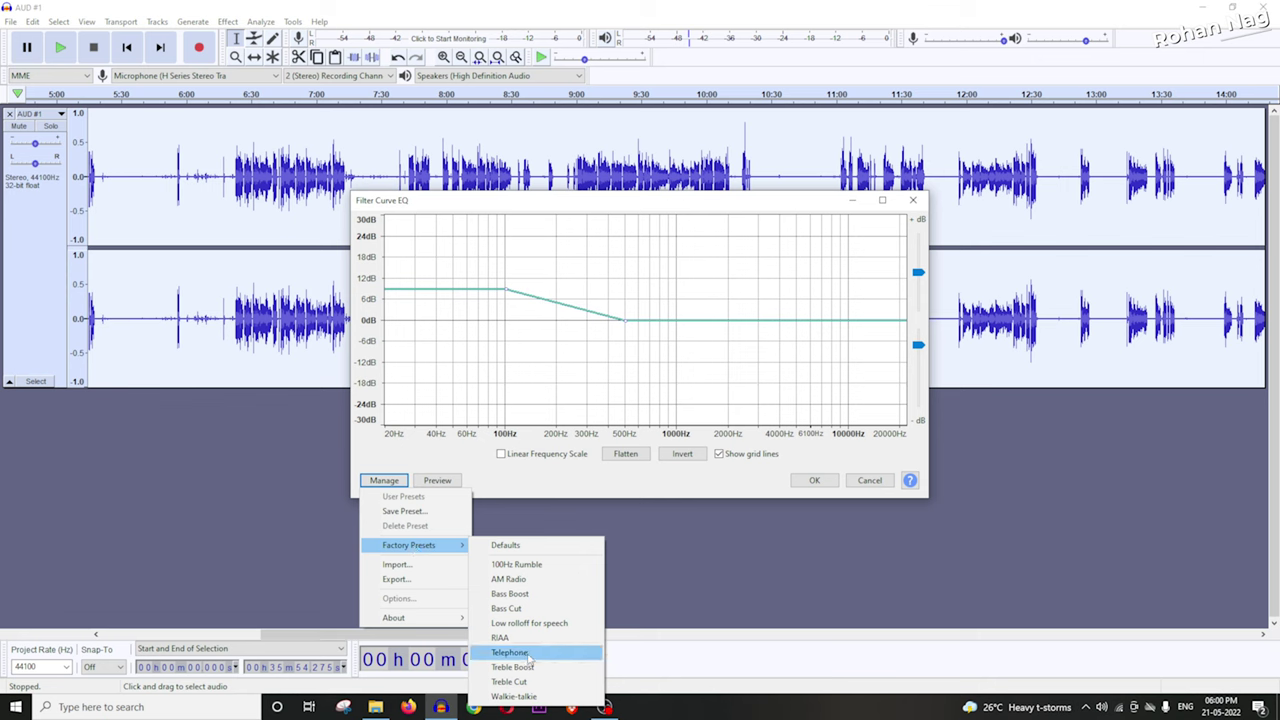
left_click(512, 595)
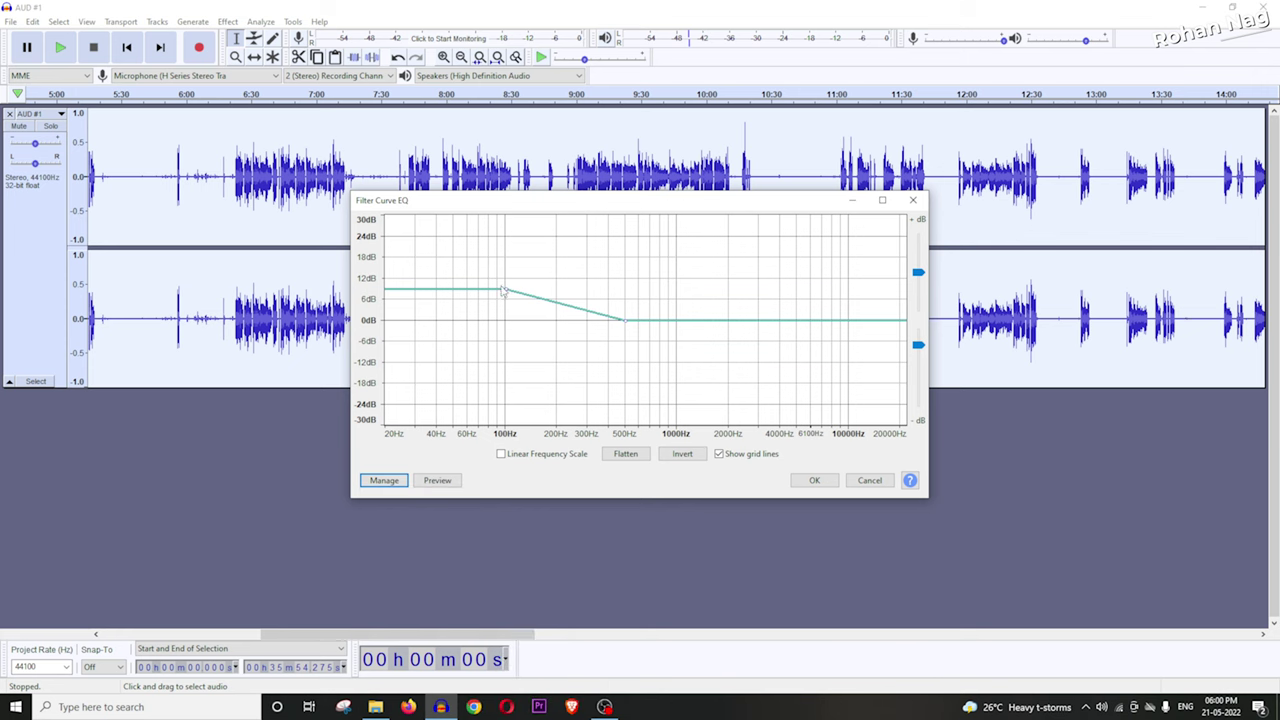
left_click(812, 481)
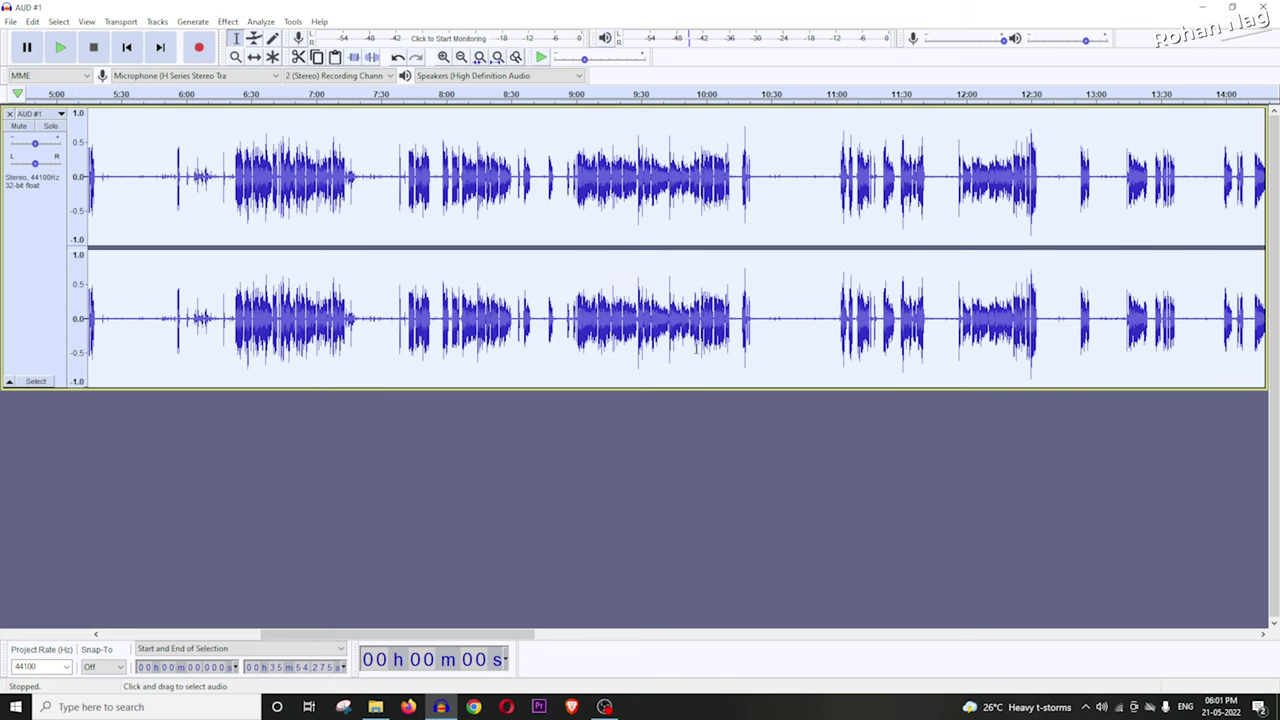
Step: Play the processed audio from about 9:33 to check how it sounds, and stop playback
left_click(648, 318)
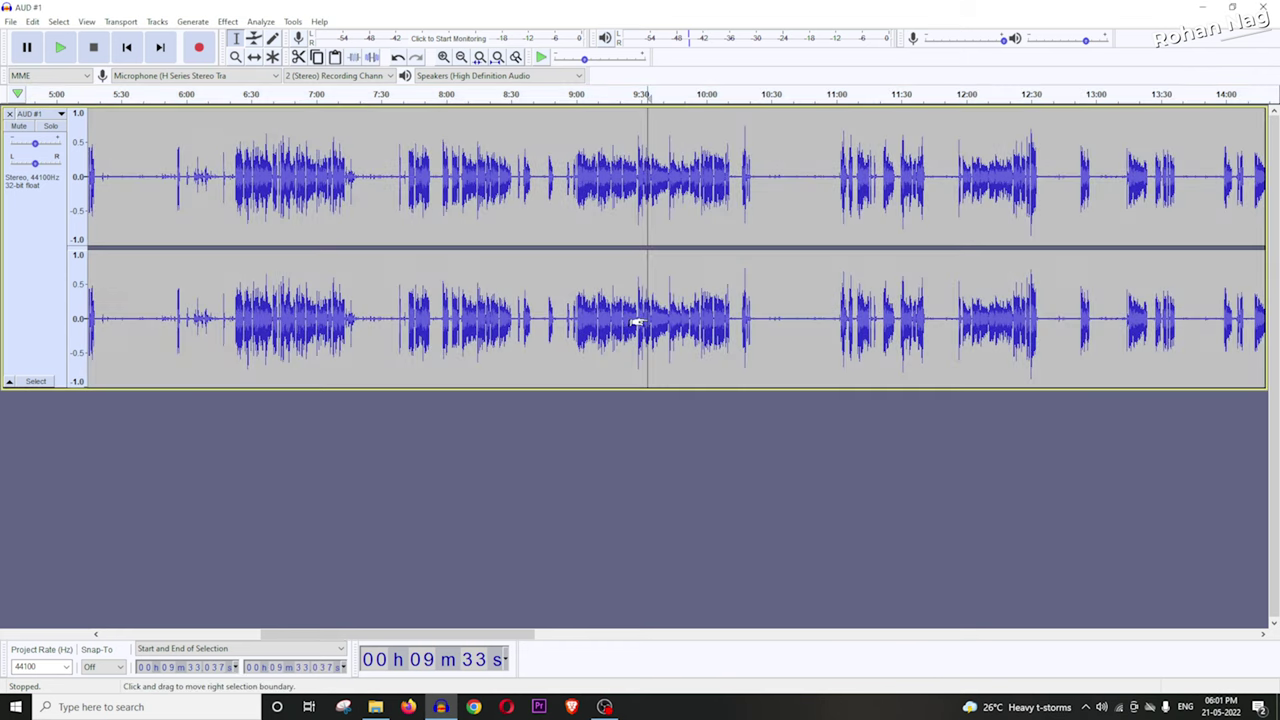
key("space")
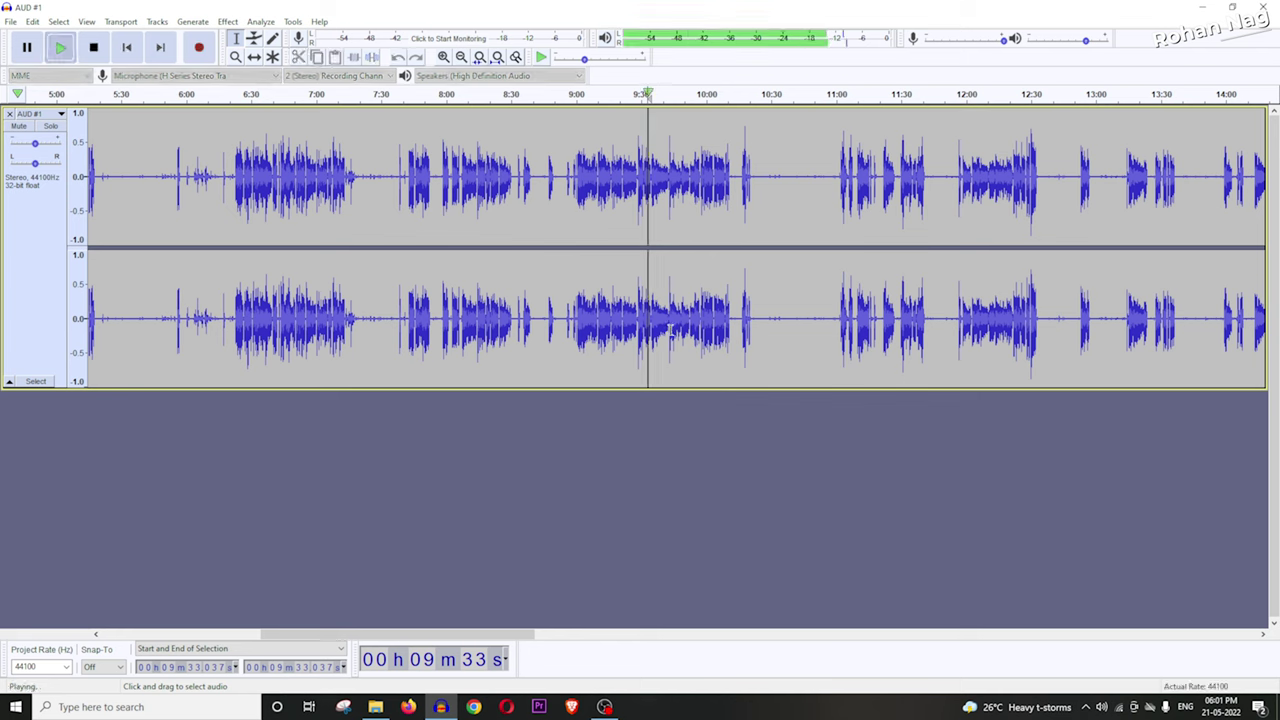
key("space")
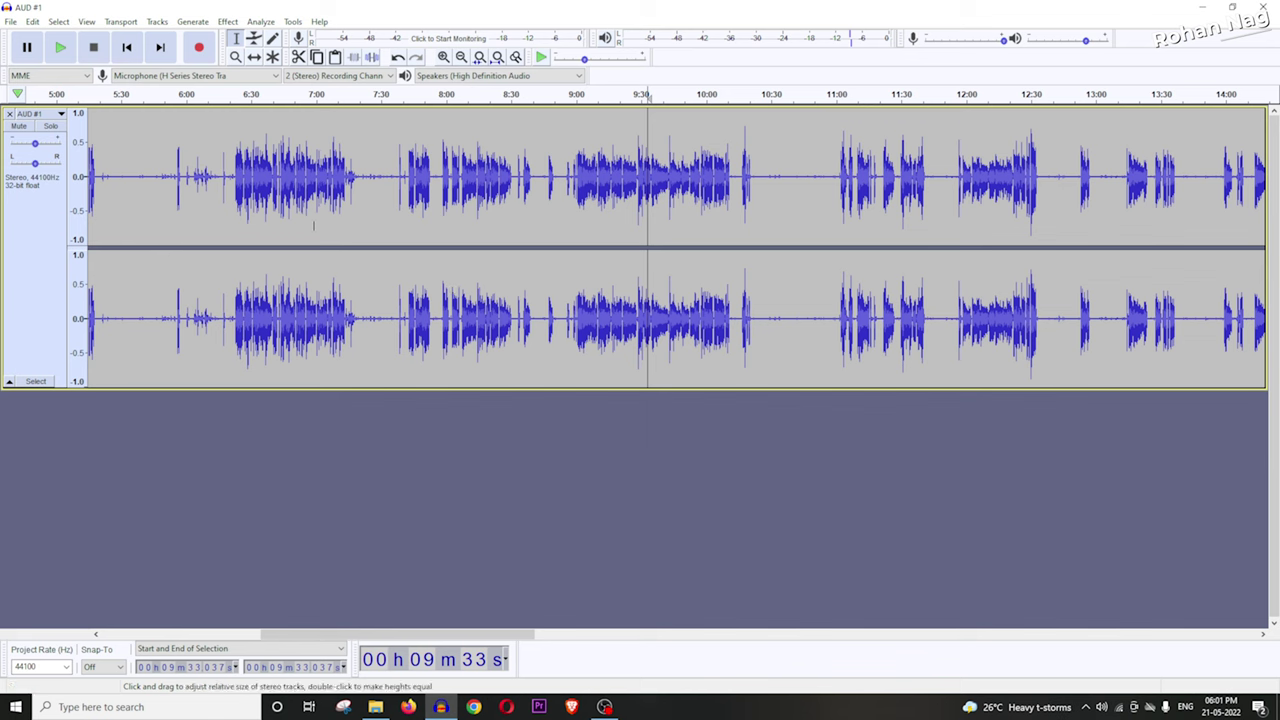
Step: Export the processed audio as a WAV file
left_click(10, 22)
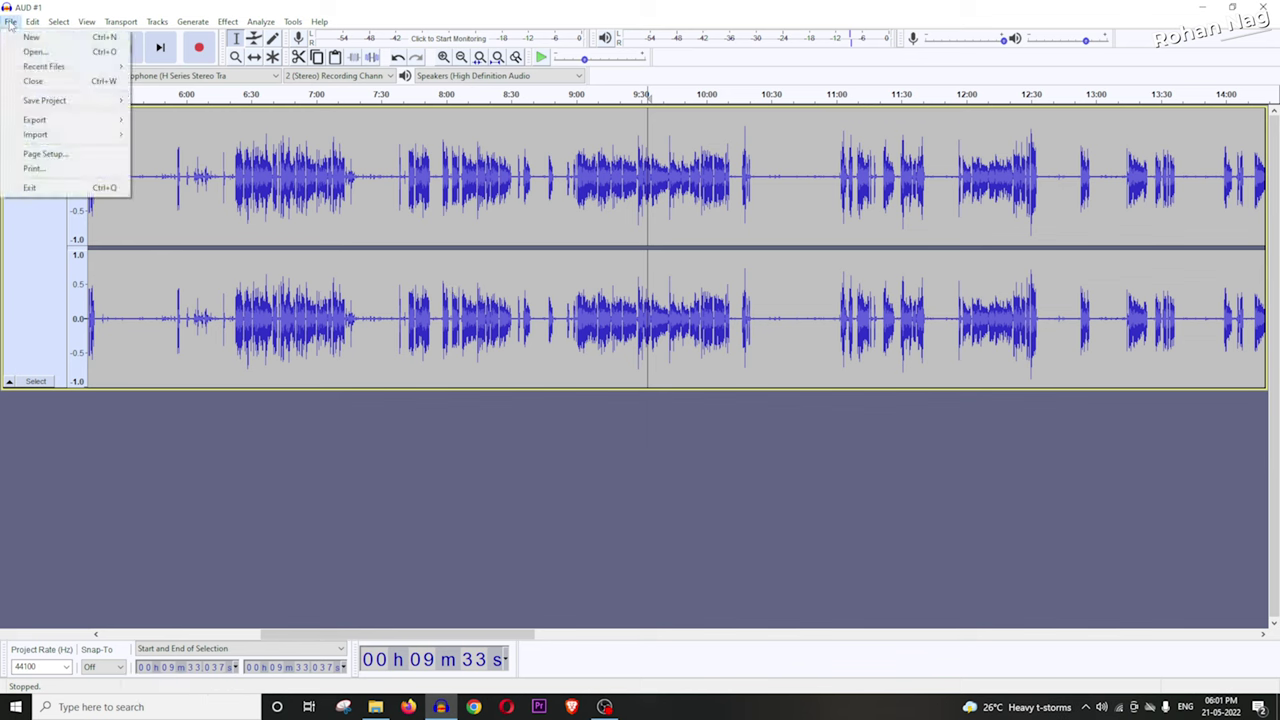
mouse_move(48, 122)
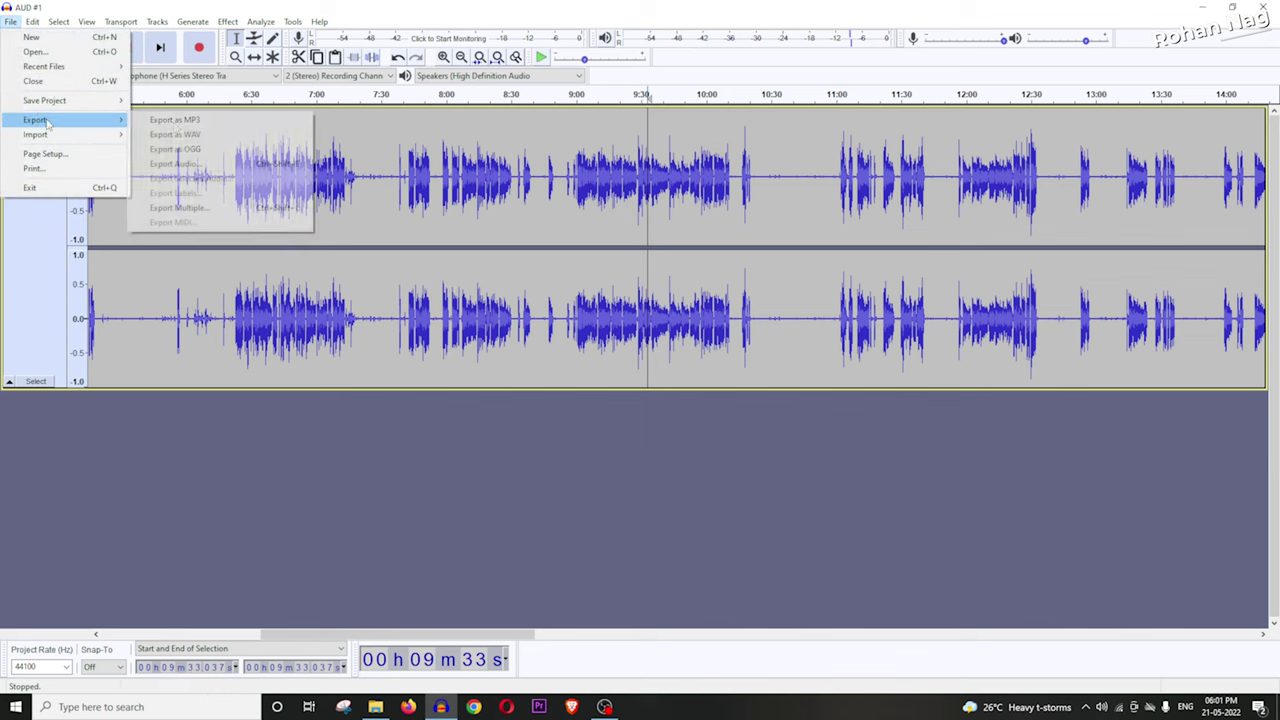
left_click(190, 134)
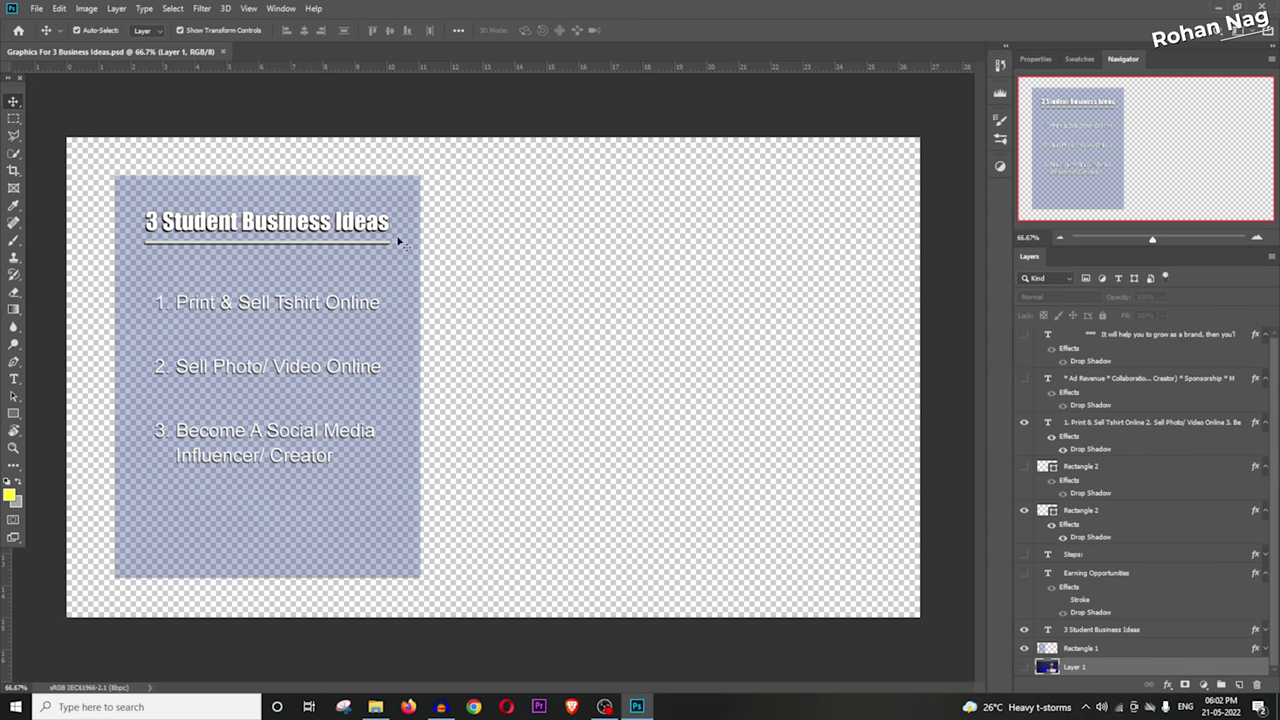
Step: Show Layer 1 behind the graphics, examine the title and numbered list over the photo, and hide Layer 1 again
left_click(295, 228)
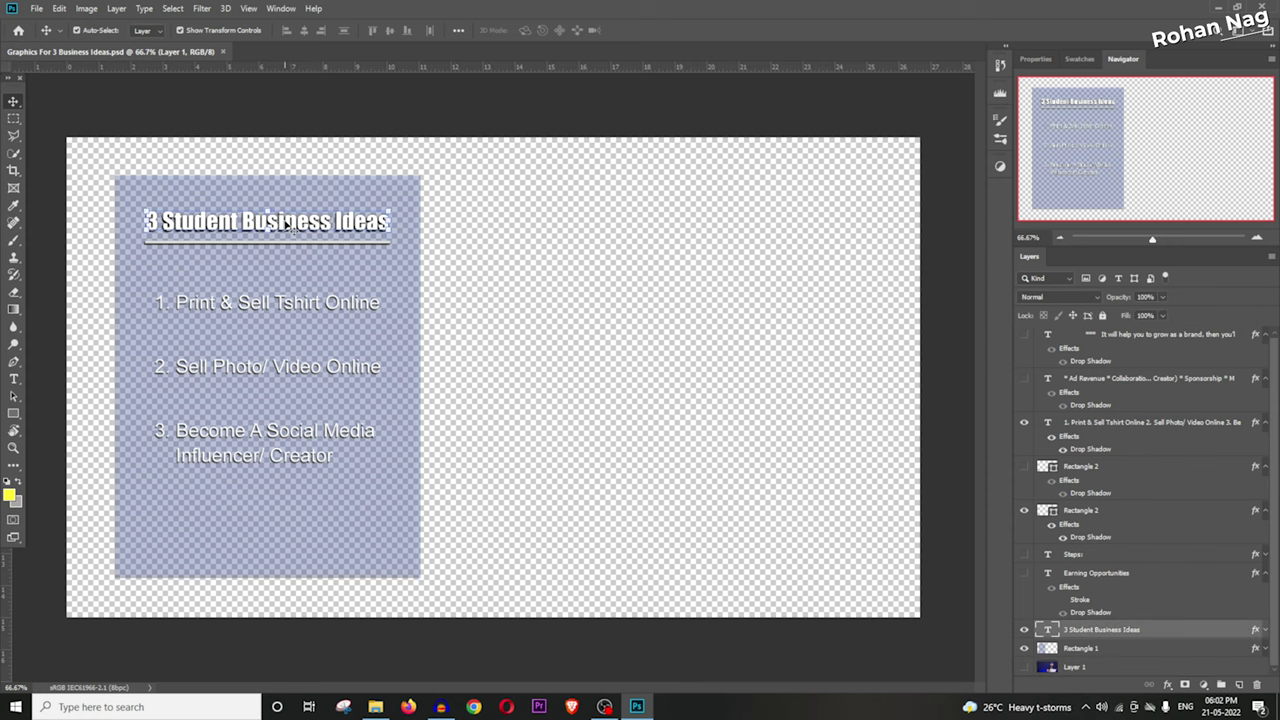
left_click(727, 248)
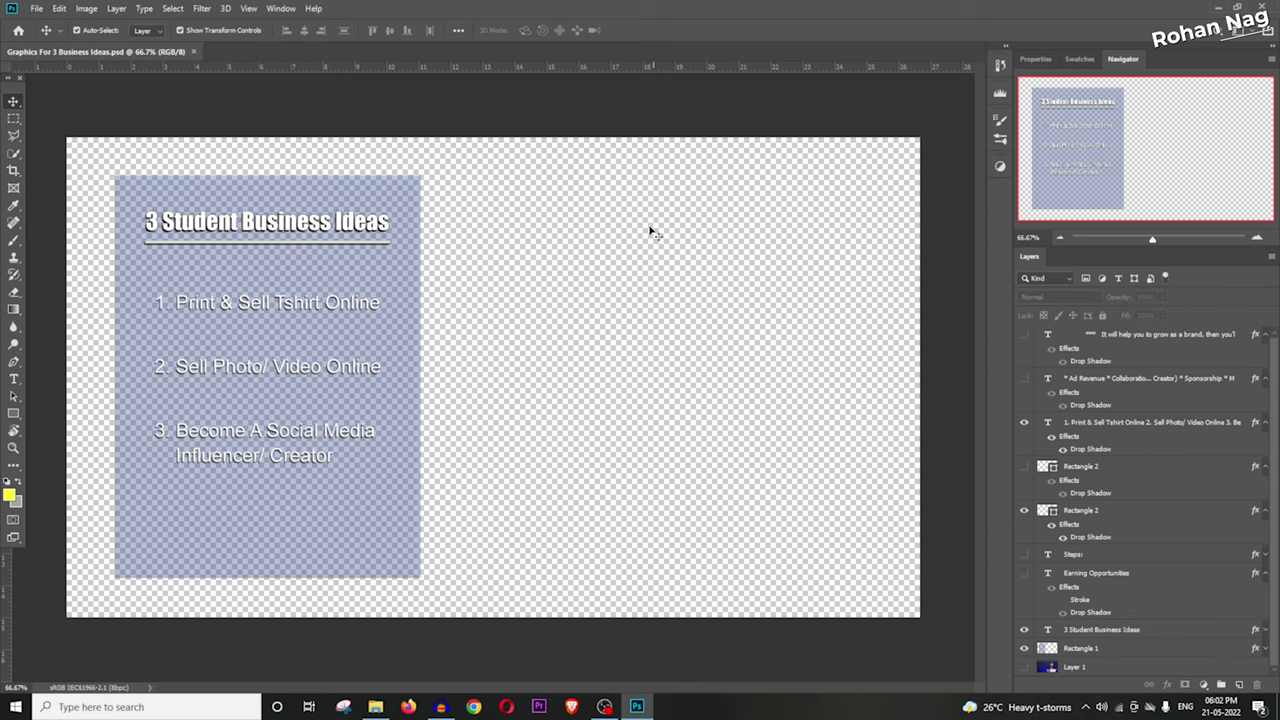
left_click(1023, 666)
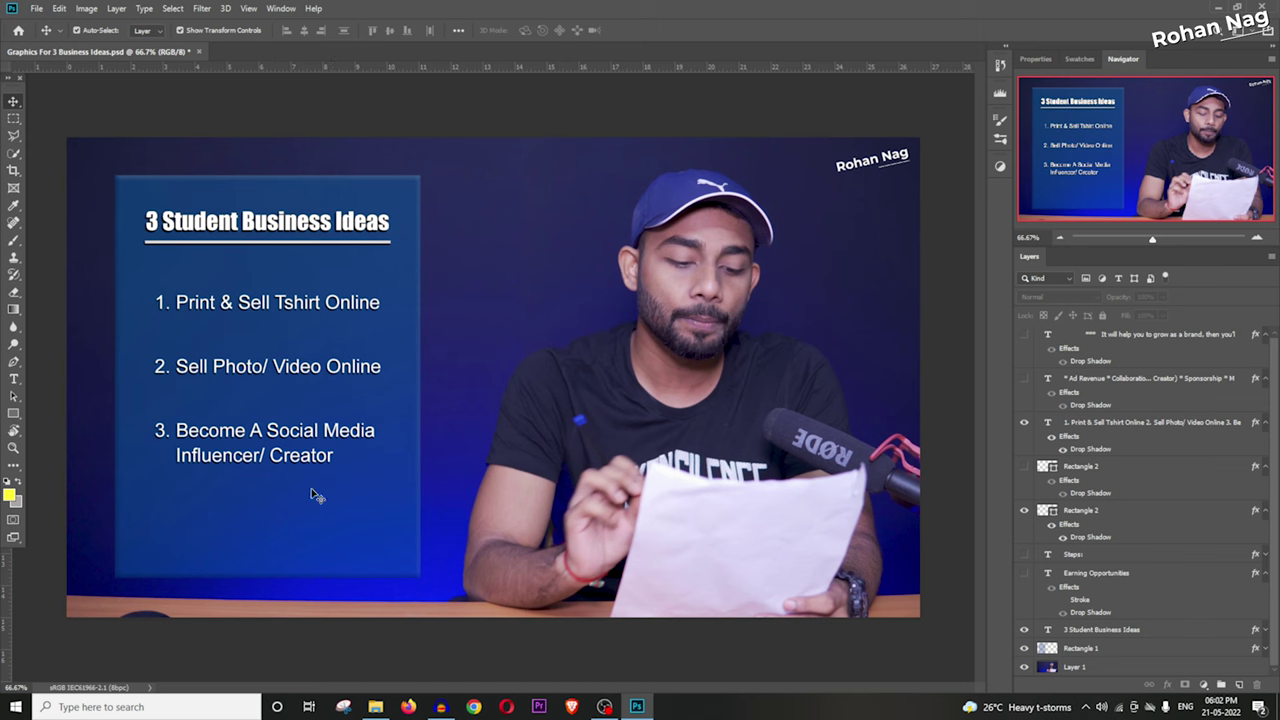
scroll(1125, 524, "up", 1)
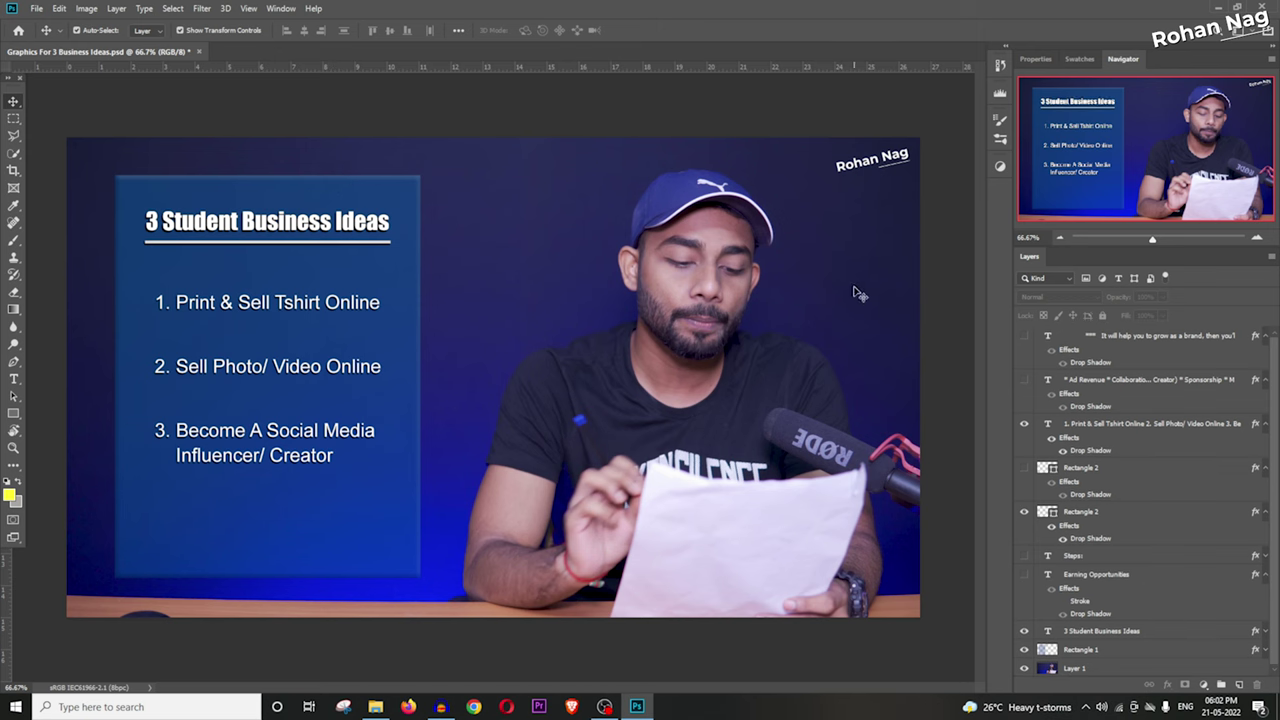
left_click(290, 222)
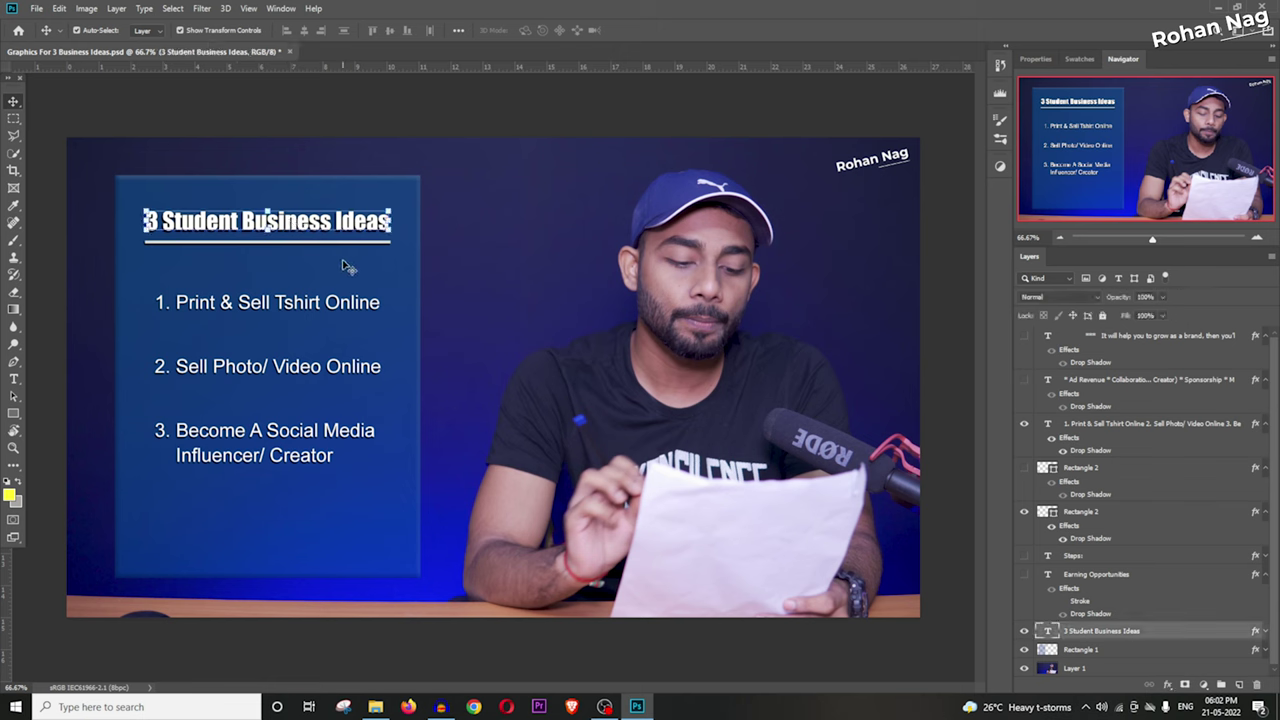
left_click(447, 125)
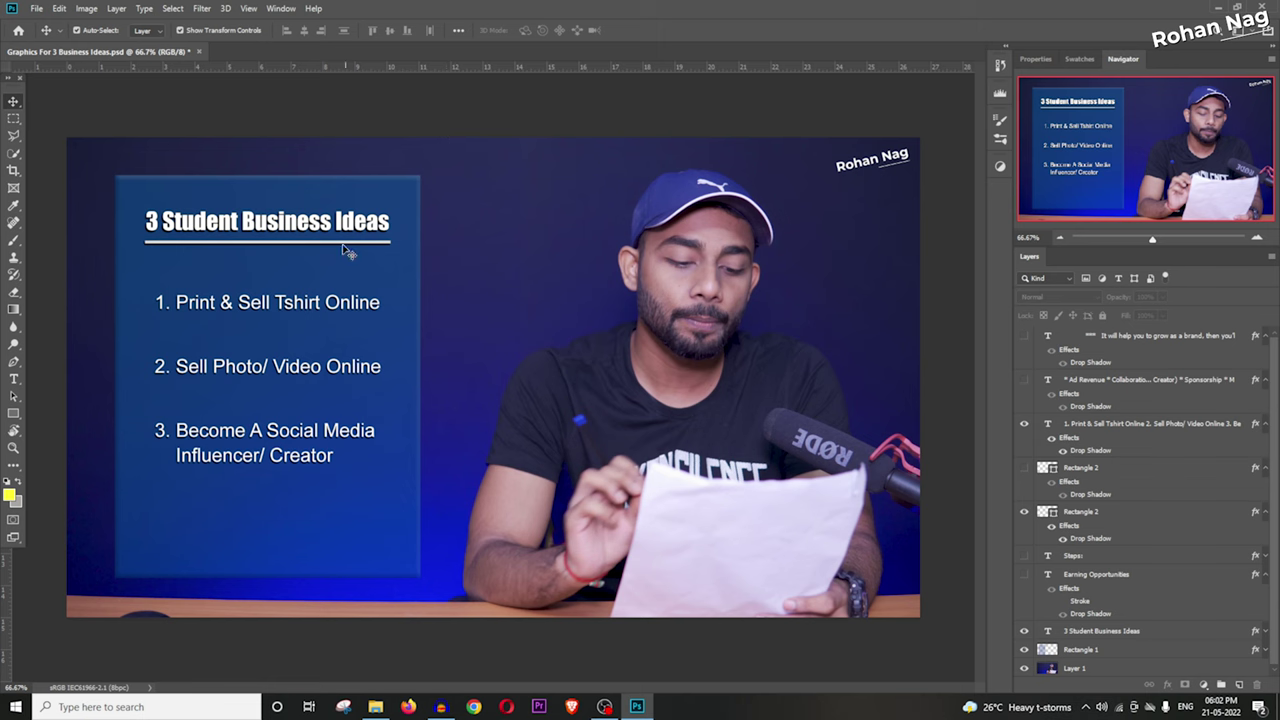
left_click(322, 304)
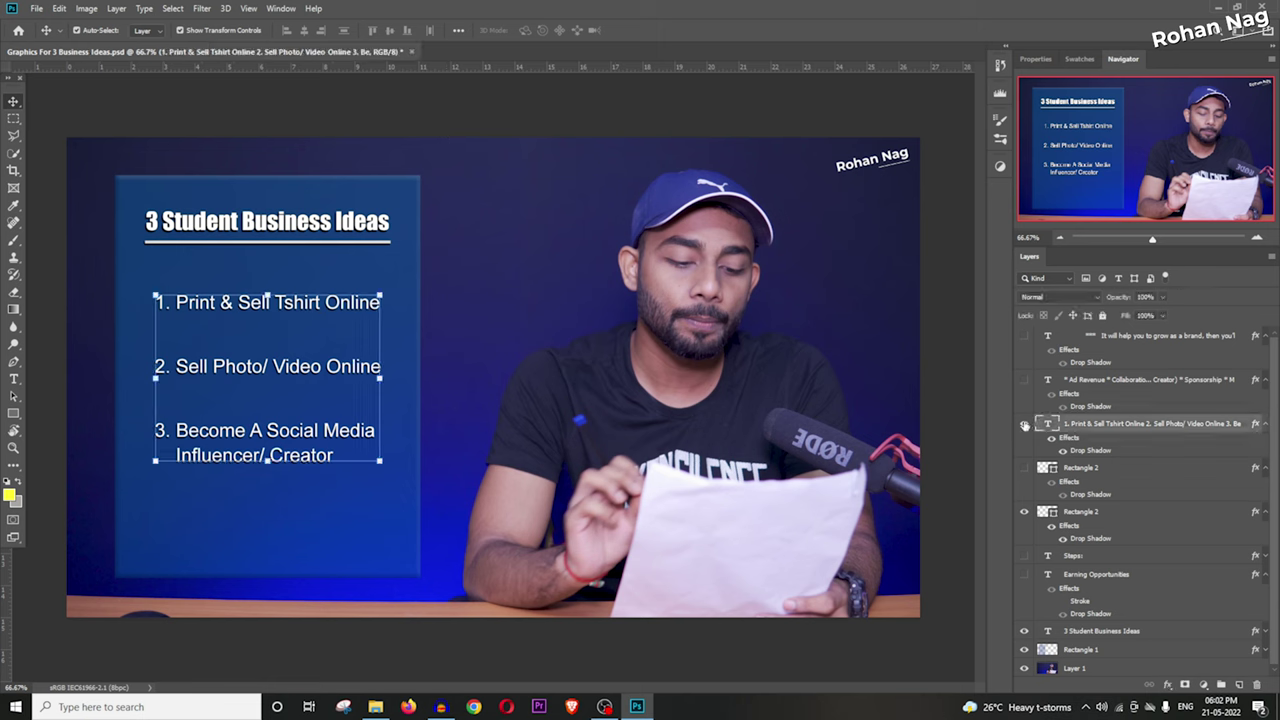
left_click(615, 124)
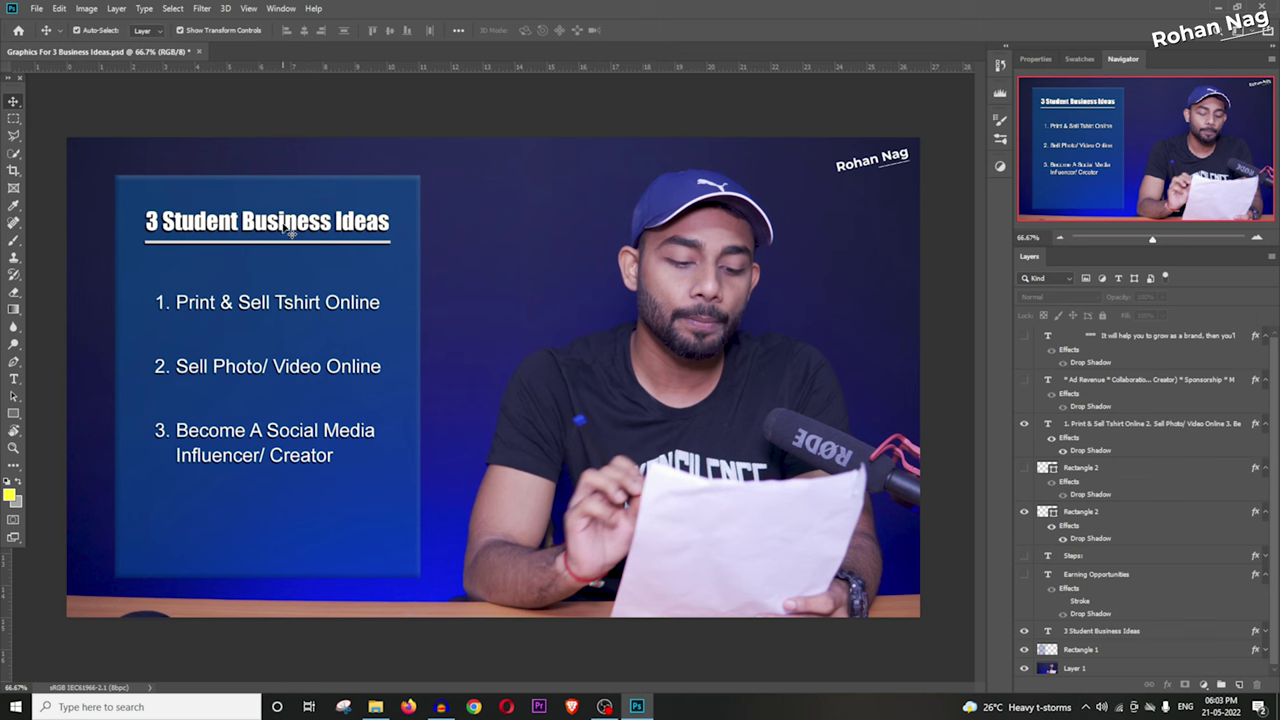
left_click(492, 453)
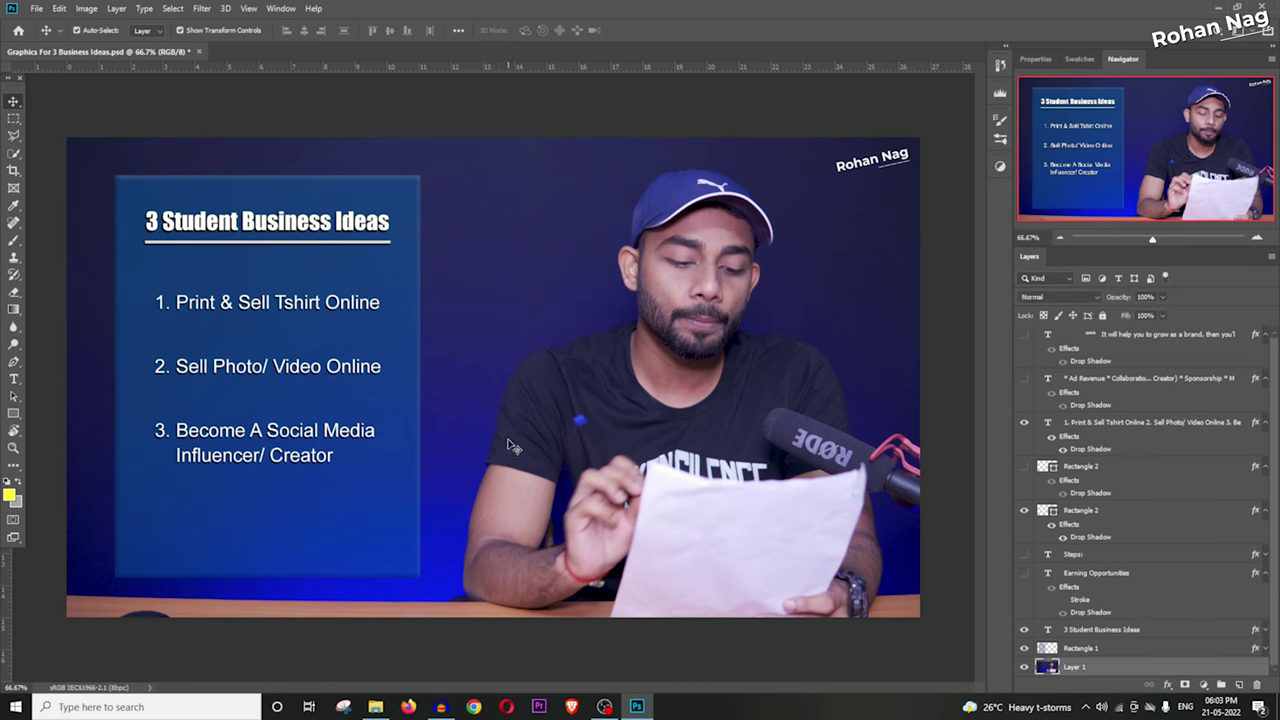
left_click(1024, 667)
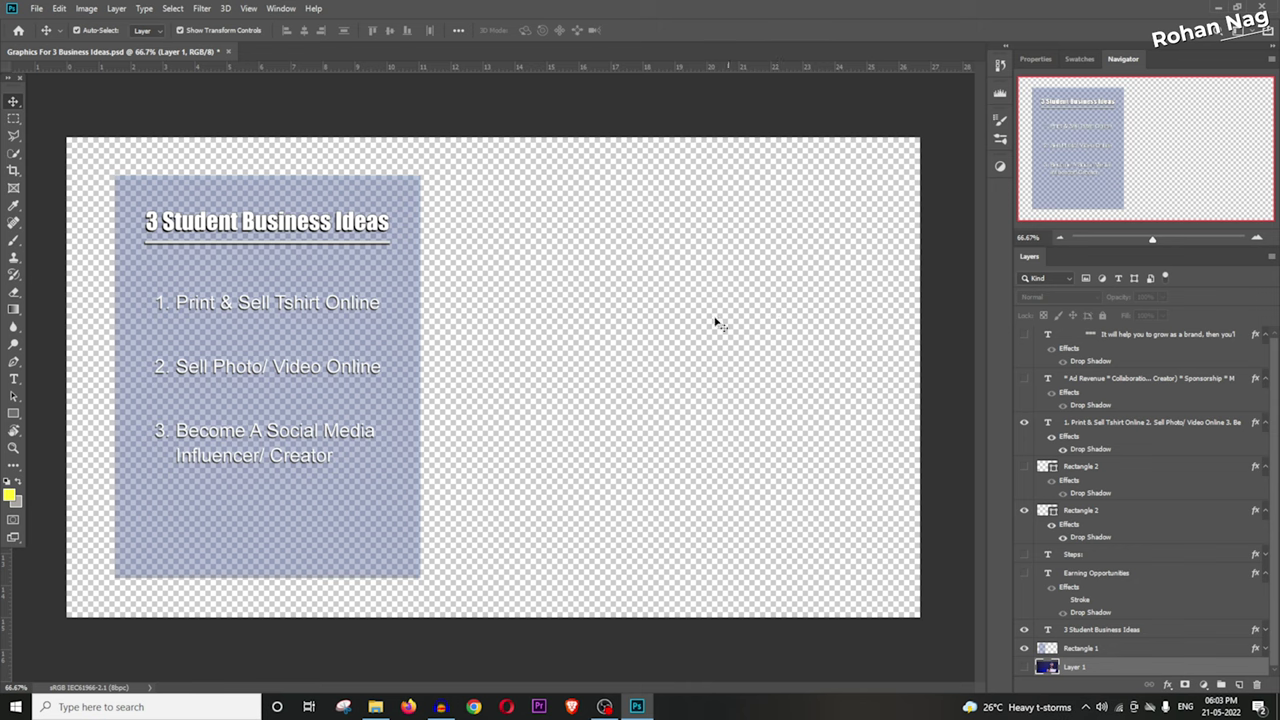
Step: Hide the numbered list text, the visible Rectangle 2 underline and the 3 Student Business Ideas title layers
left_click(1024, 424)
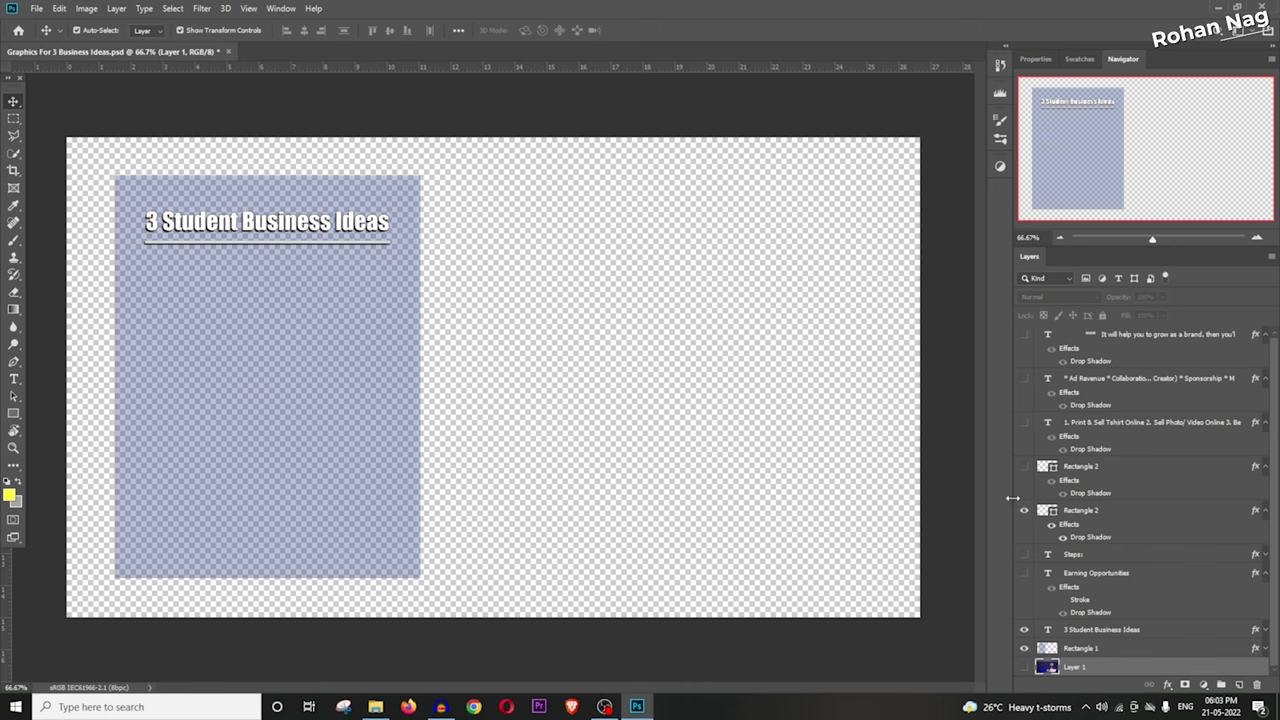
left_click(1024, 511)
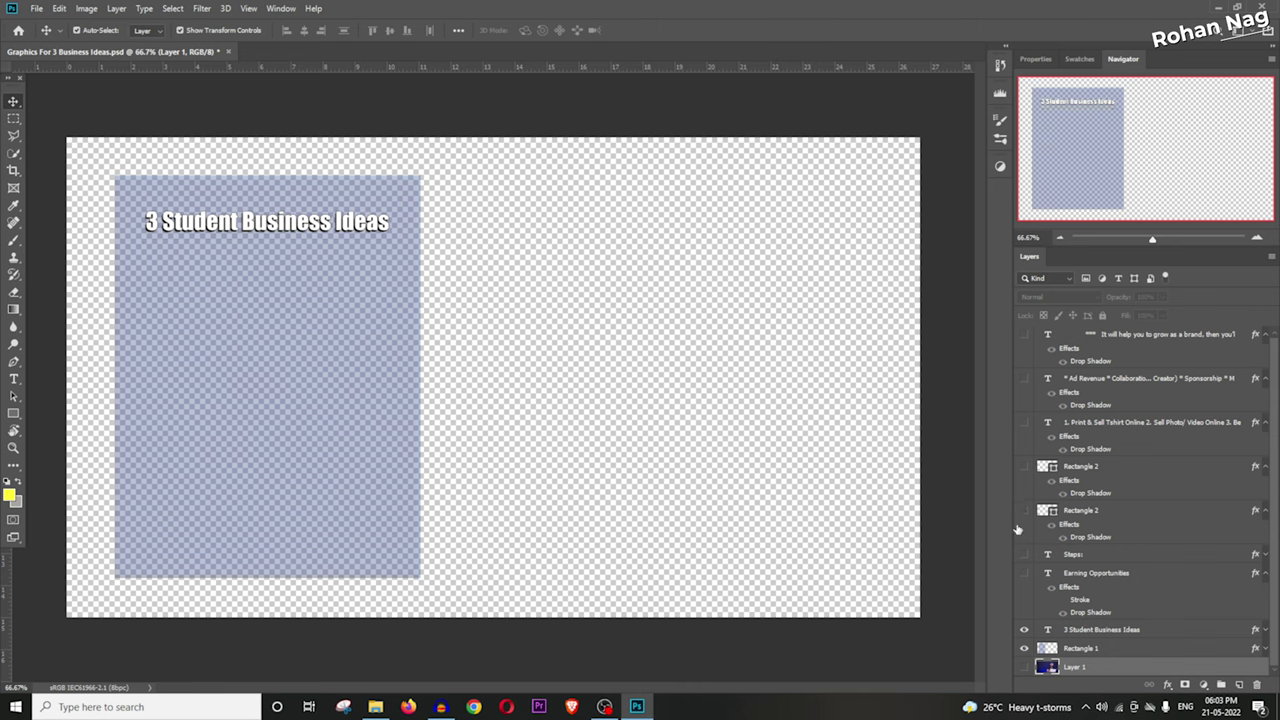
left_click(1024, 630)
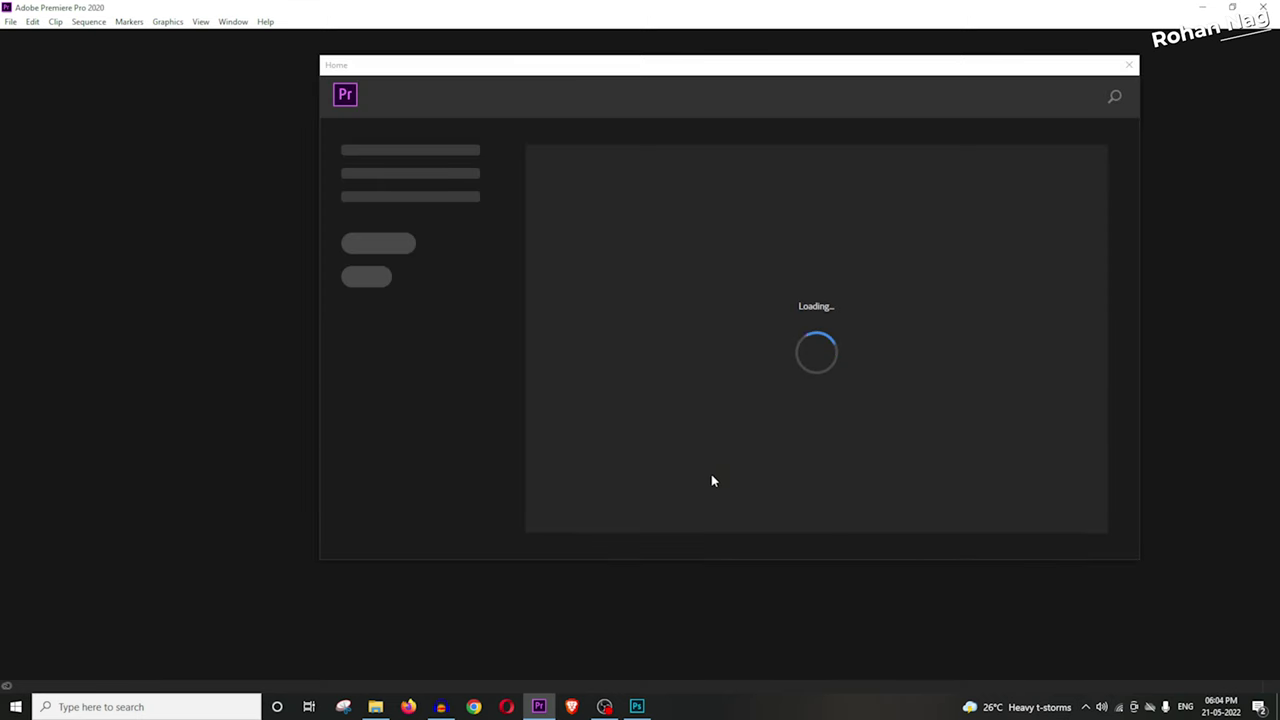
Step: Create a new video project named Test Project
key("ctrl+alt+n")
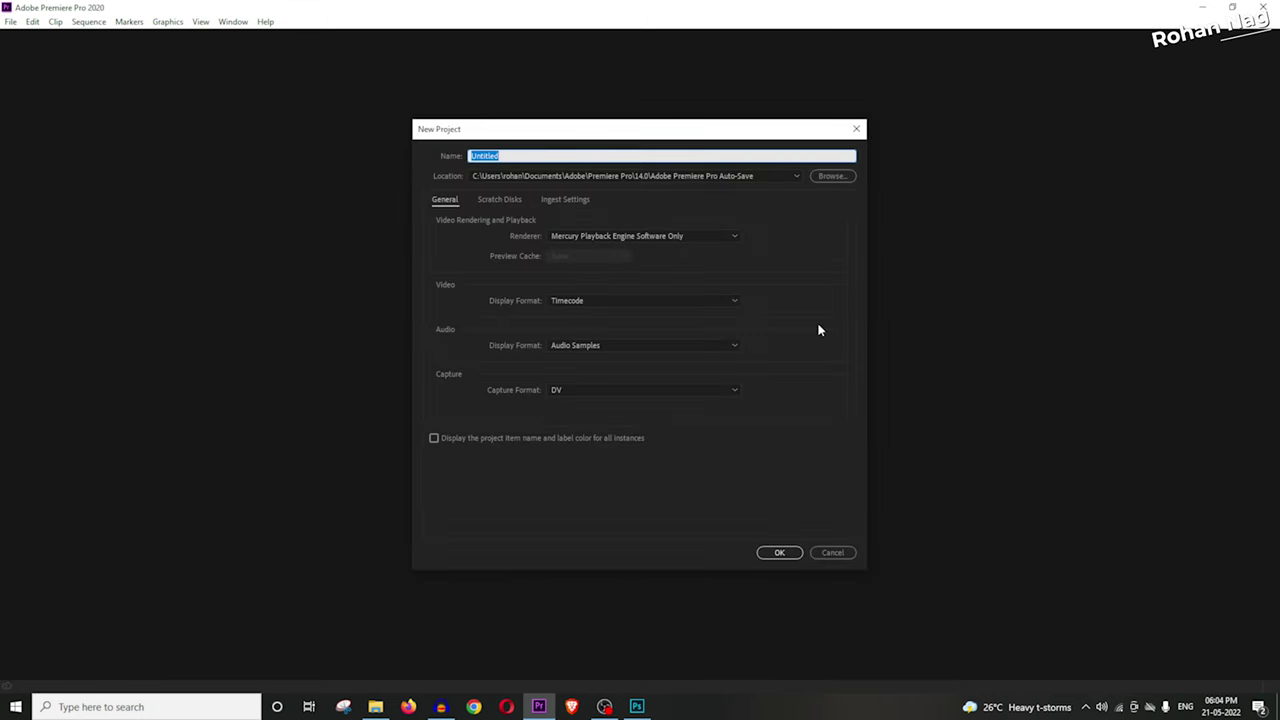
type("Test Project")
left_click(780, 553)
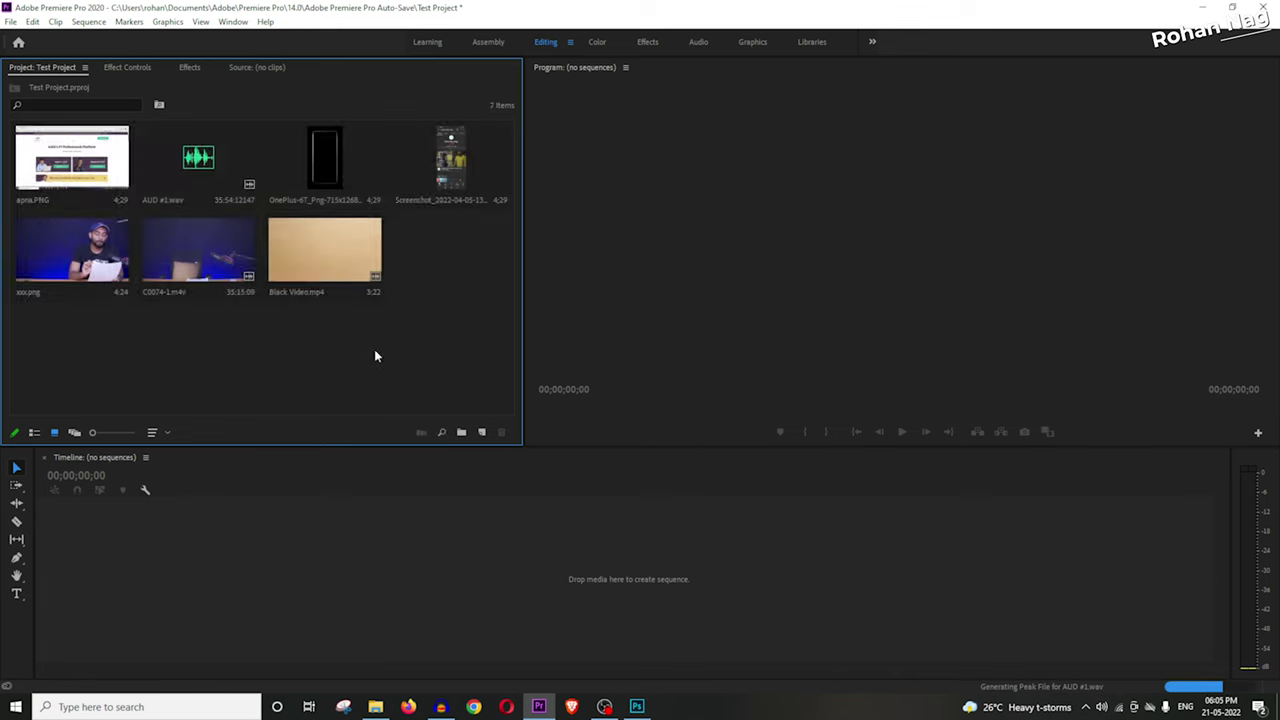
Step: Import the 00 image from the Graphics folder of 3 BUSINESS IDEAS FOR STUDENTS, and reopen the import window on that folder
double_click(374, 349)
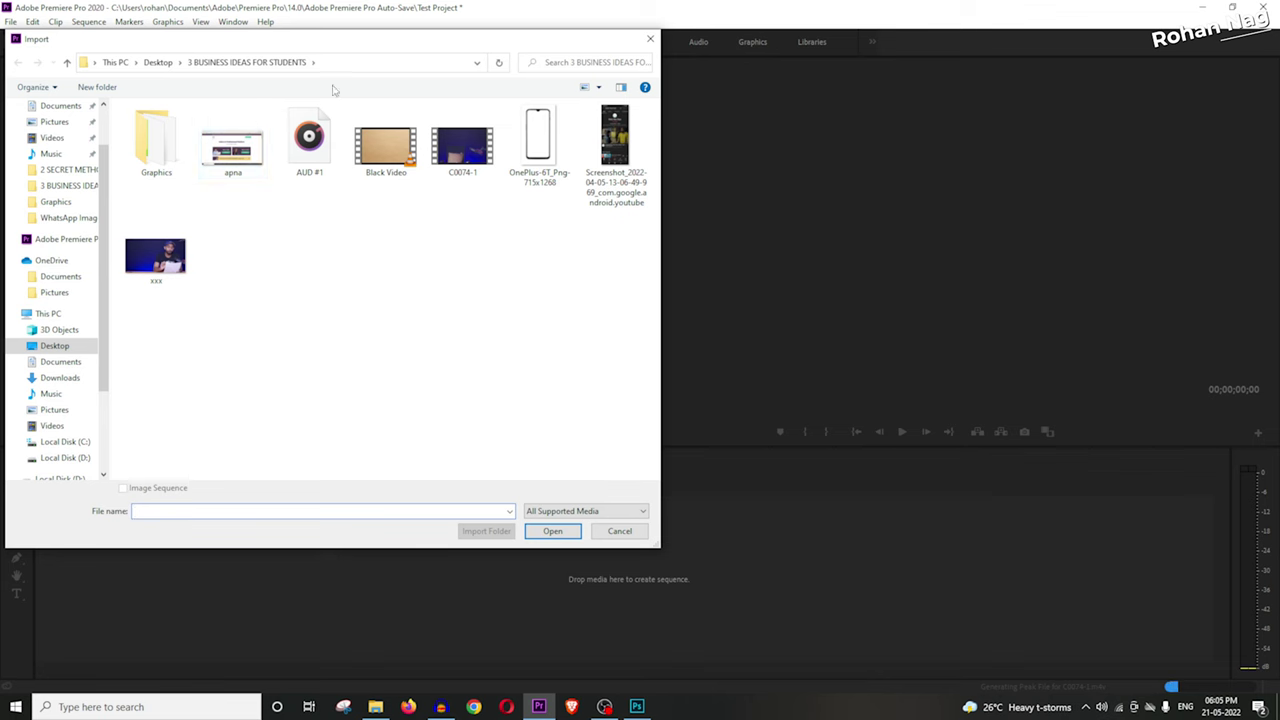
double_click(156, 140)
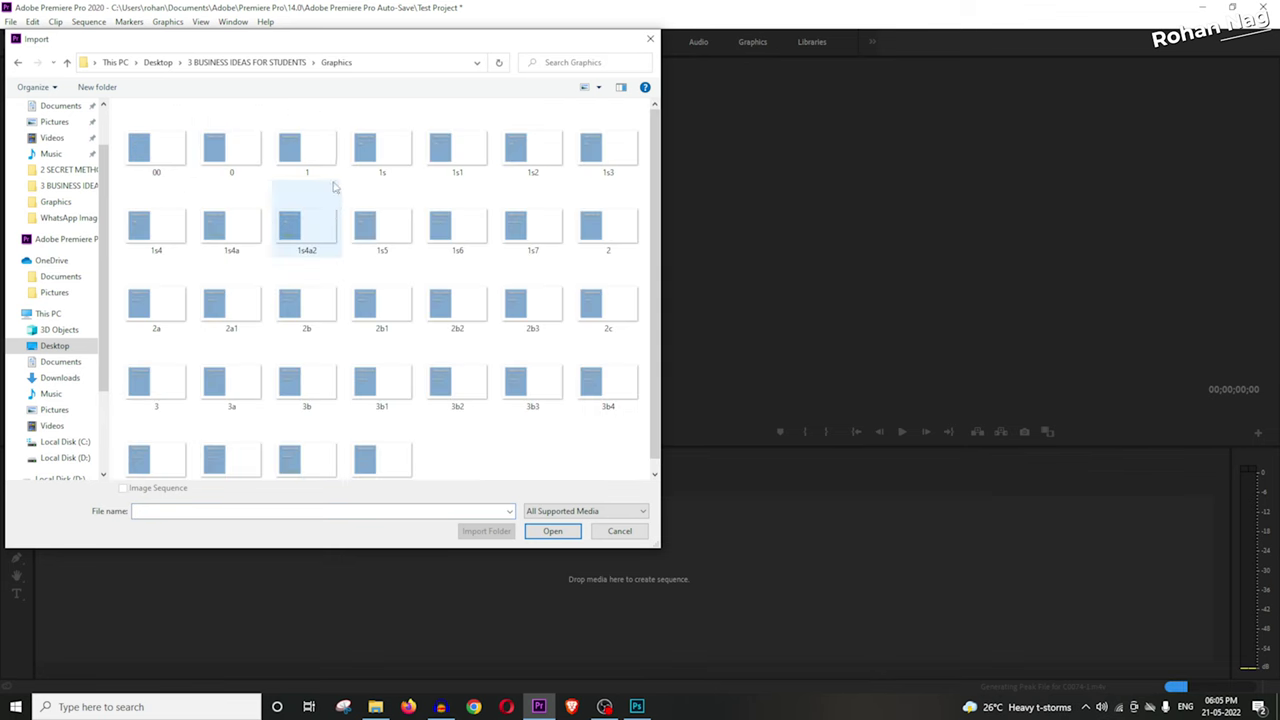
double_click(145, 149)
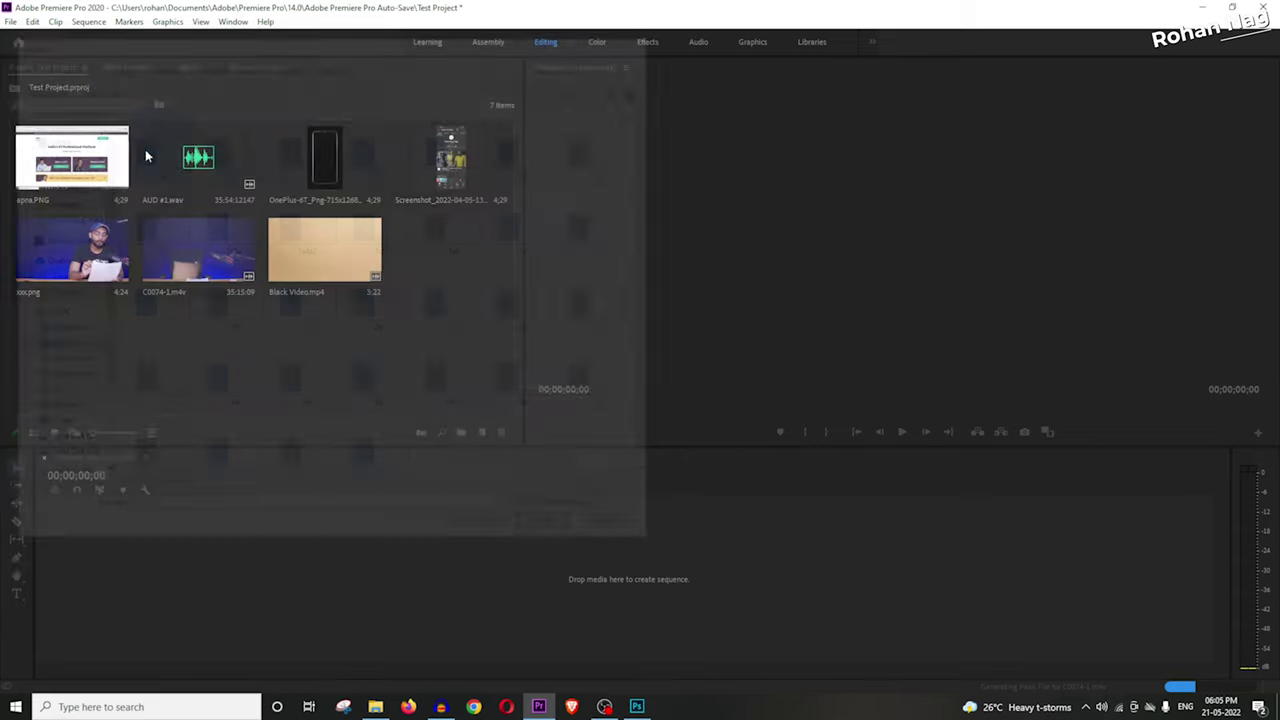
double_click(264, 359)
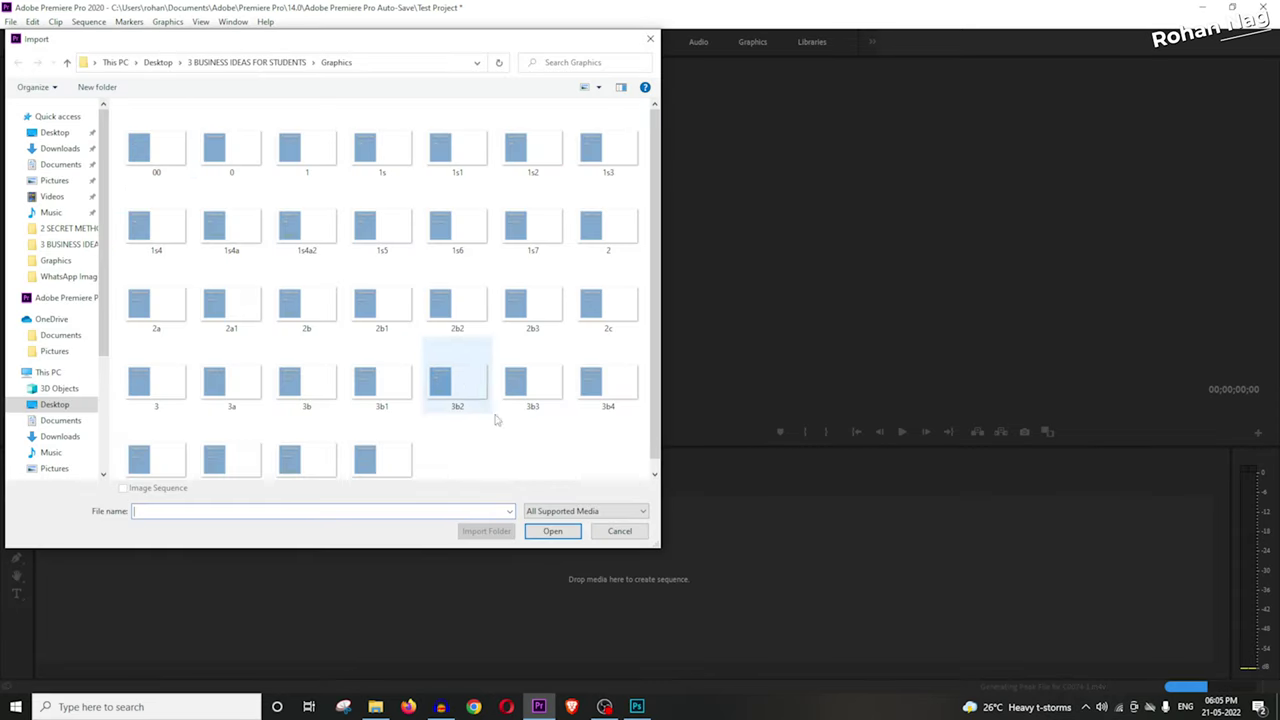
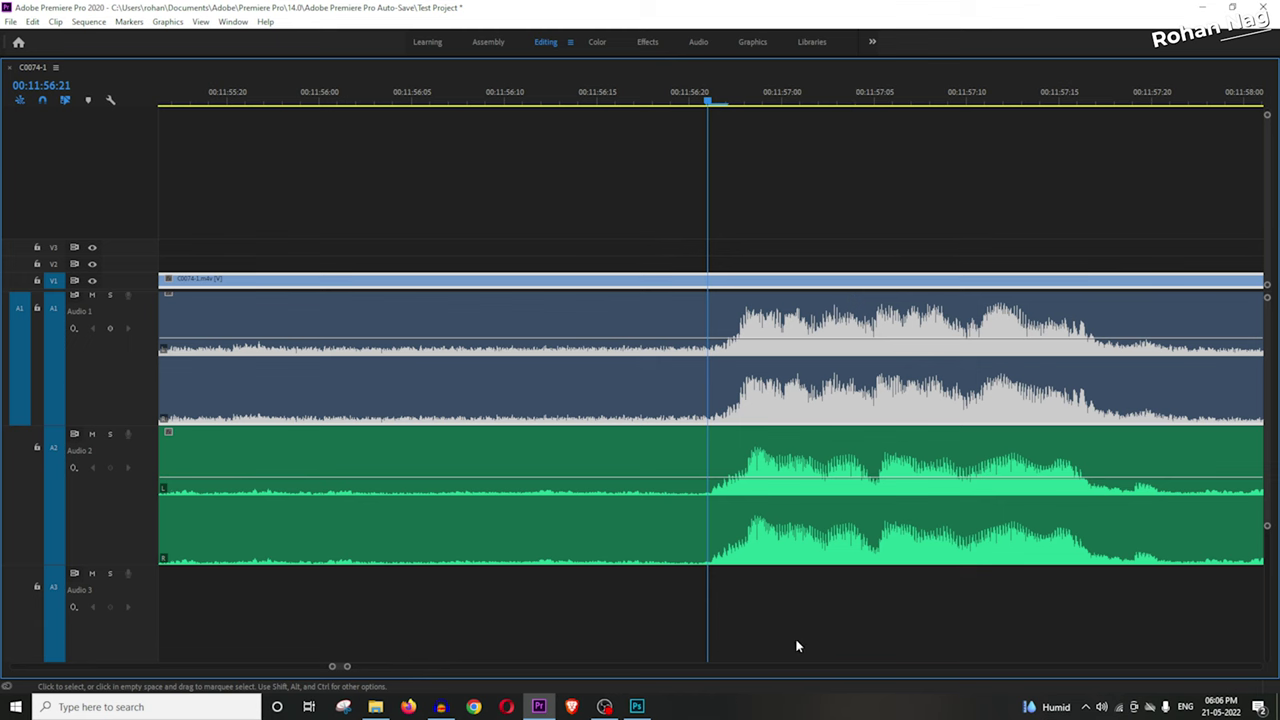
Step: Play the sequence from 00:11:56:21 and briefly mute Audio 1 to compare the two synchronized audio tracks
left_click_drag(347, 666, 365, 666)
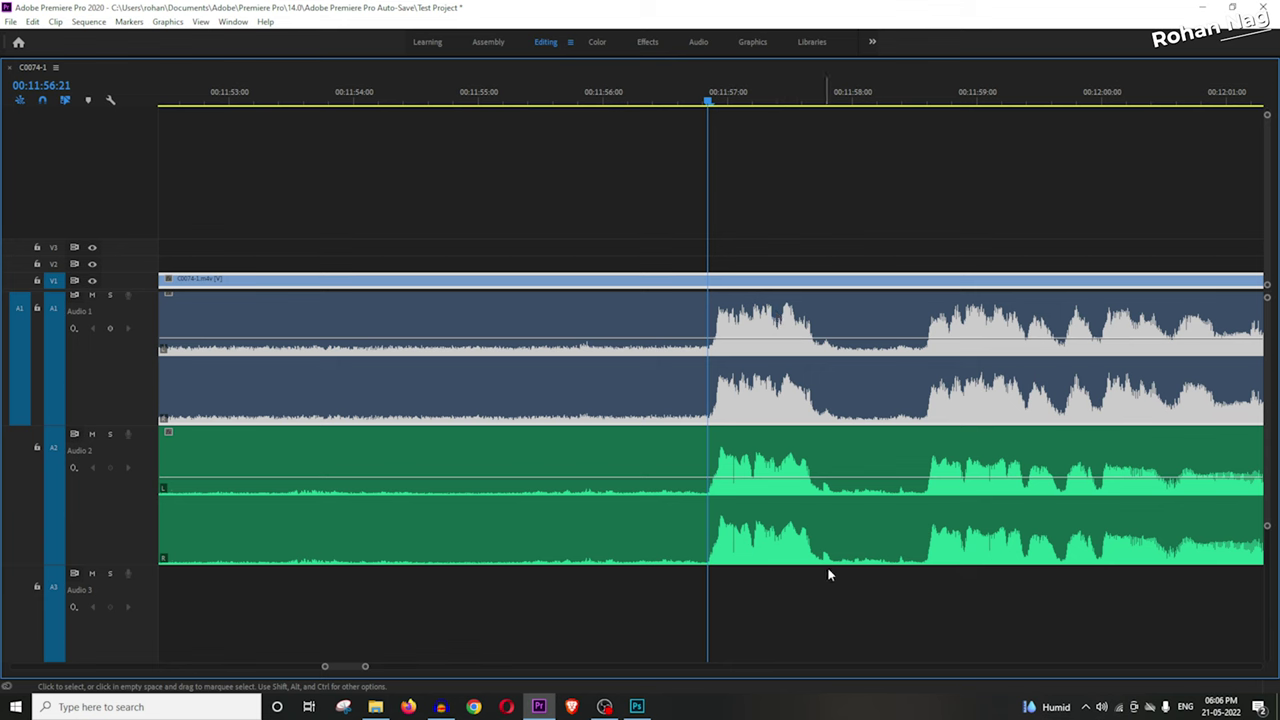
key("space")
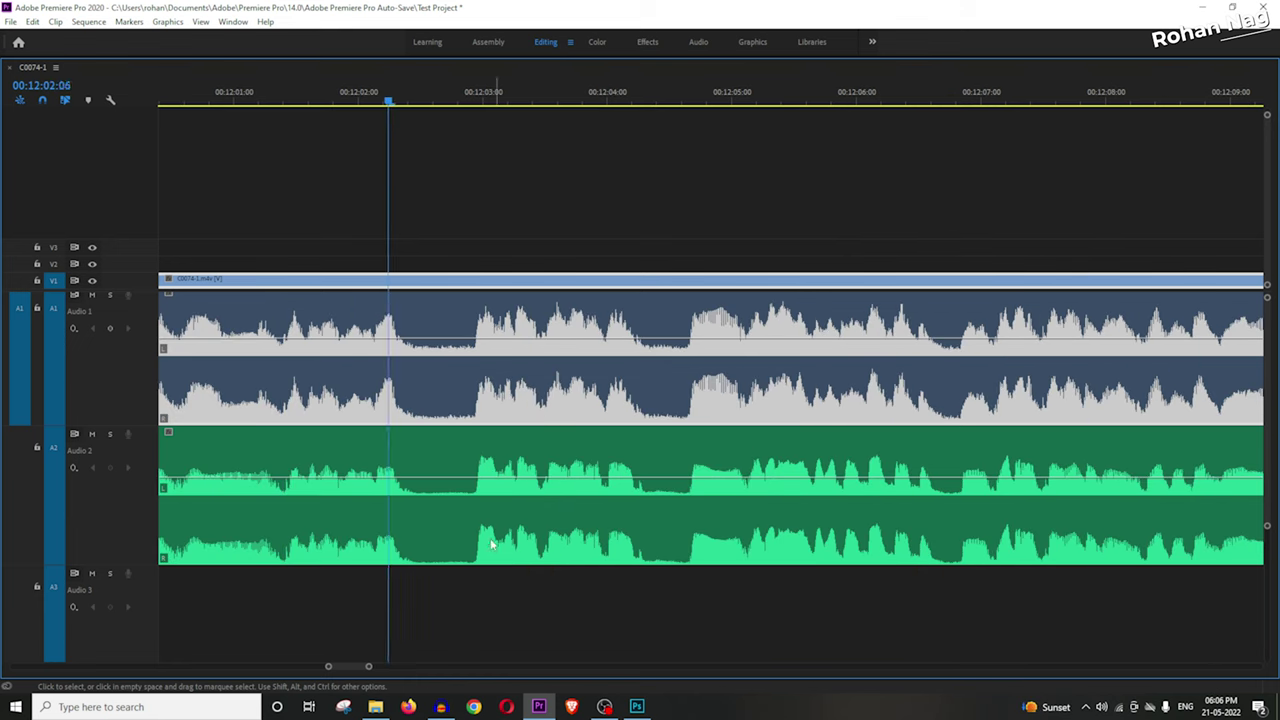
left_click(91, 296)
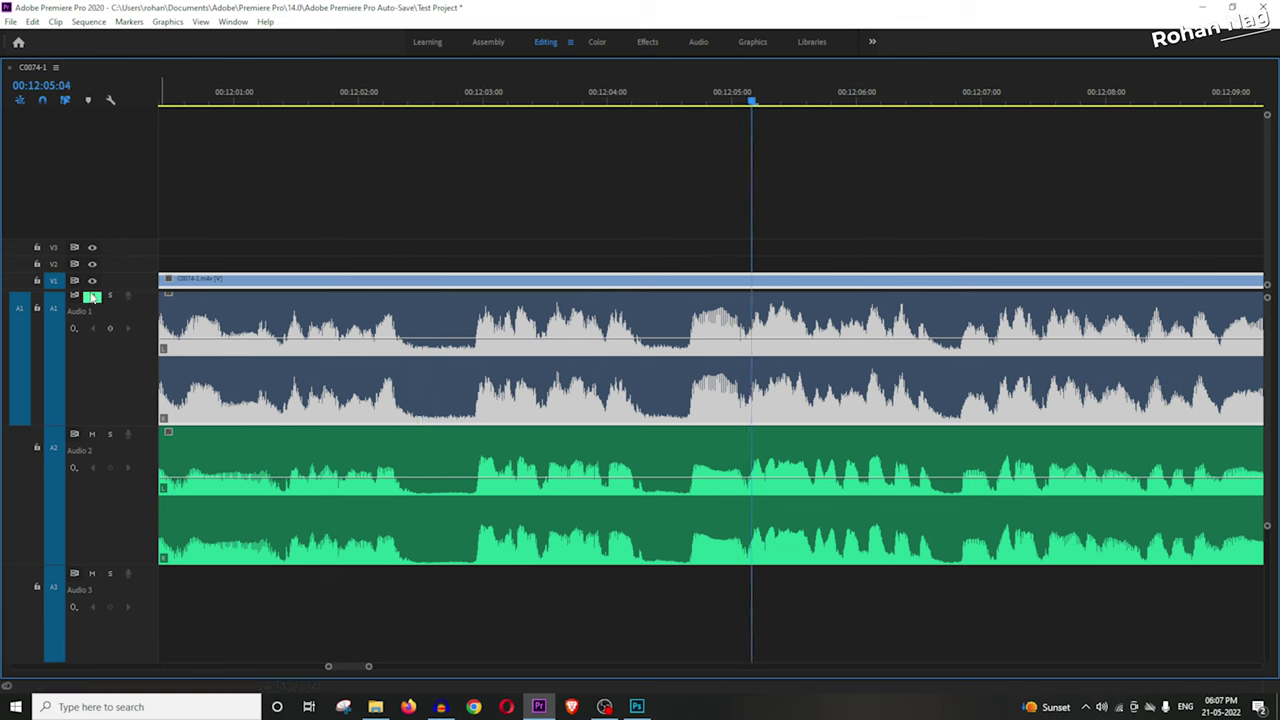
left_click(91, 296)
Step: Unlink the C0074-1 clip's video and audio, and delete its camera audio from Audio 1
left_click(662, 304)
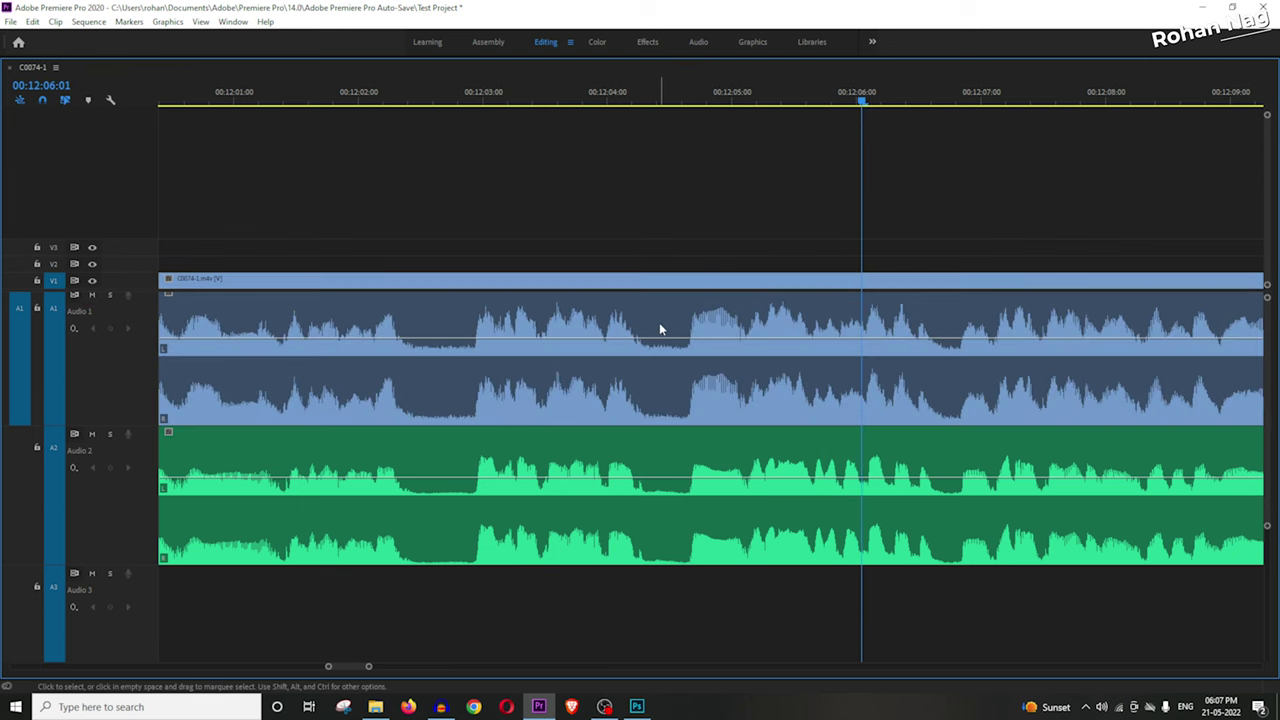
left_click(659, 327)
right_click(659, 327)
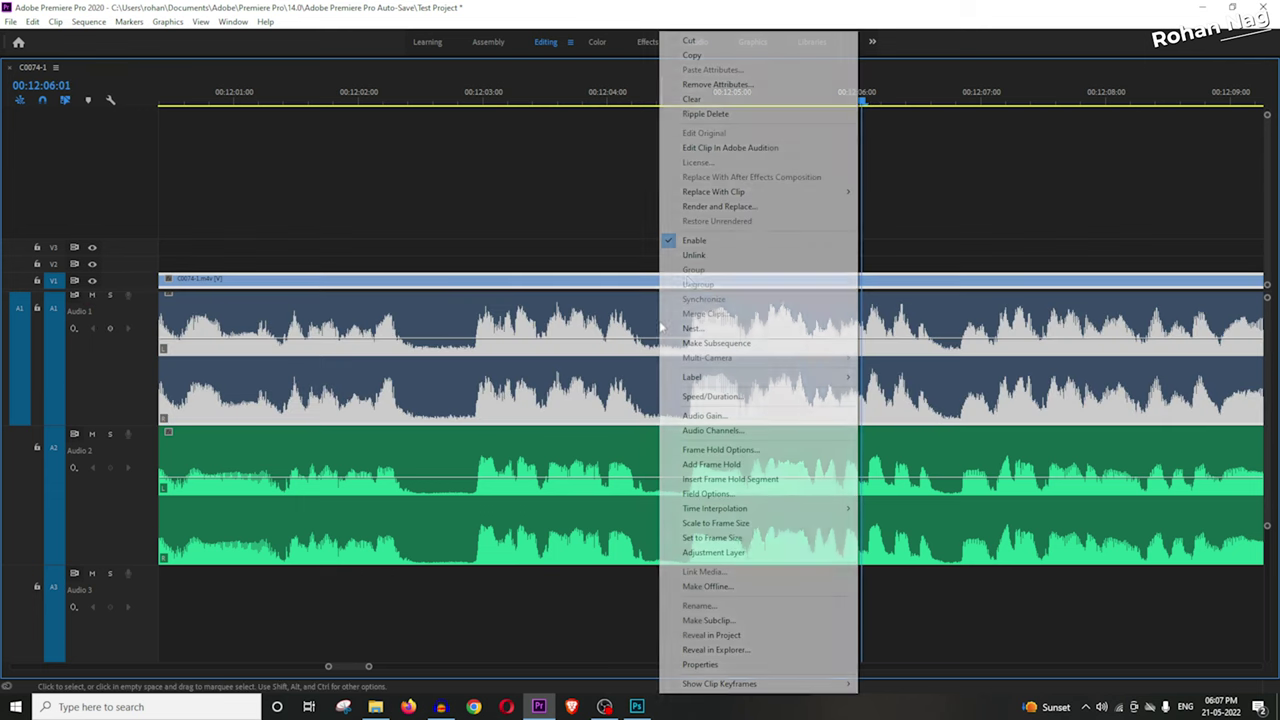
left_click(697, 256)
left_click(668, 321)
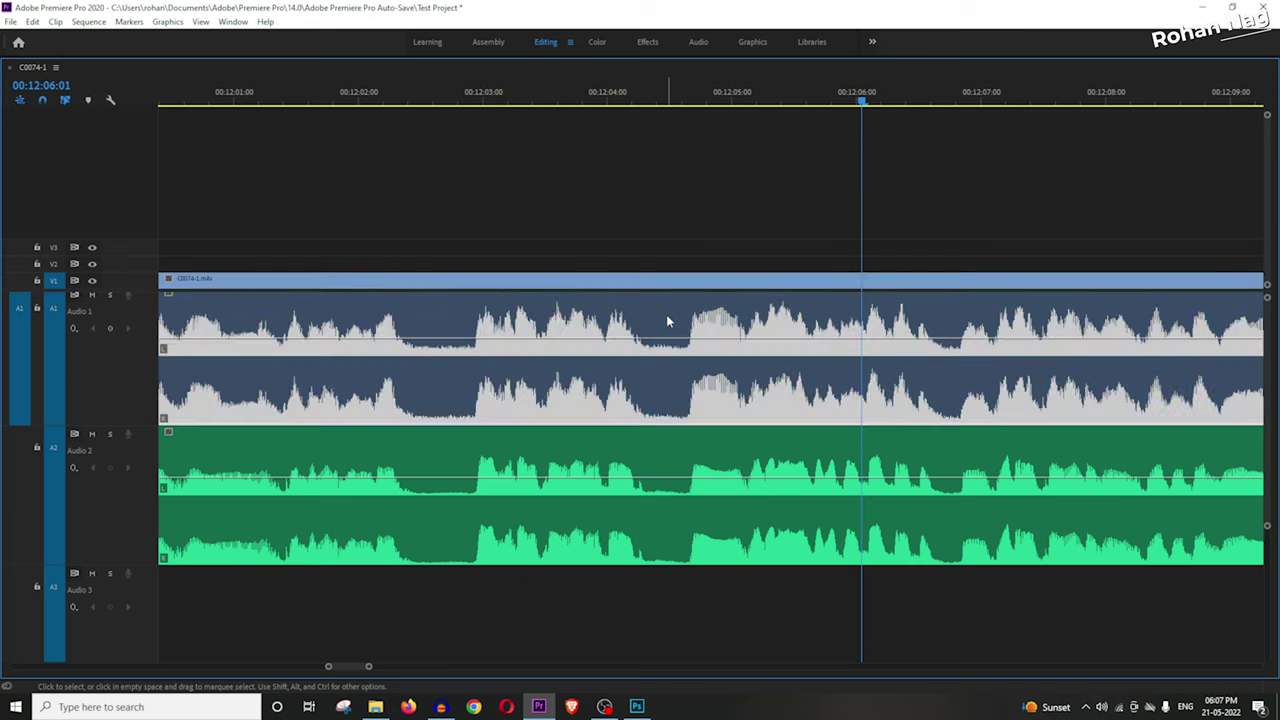
key("Delete")
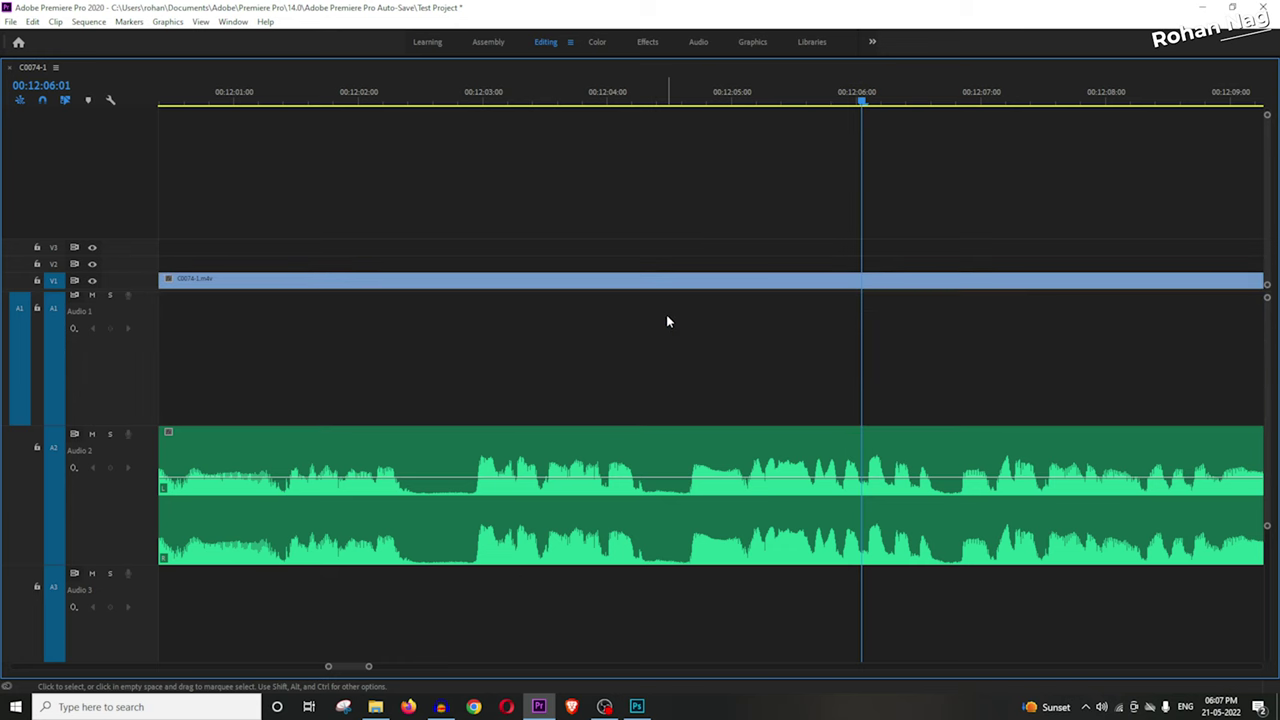
Step: Link the C0074-1 video clip with the separately recorded audio on Audio 2
left_click_drag(657, 265, 726, 478)
right_click(726, 478)
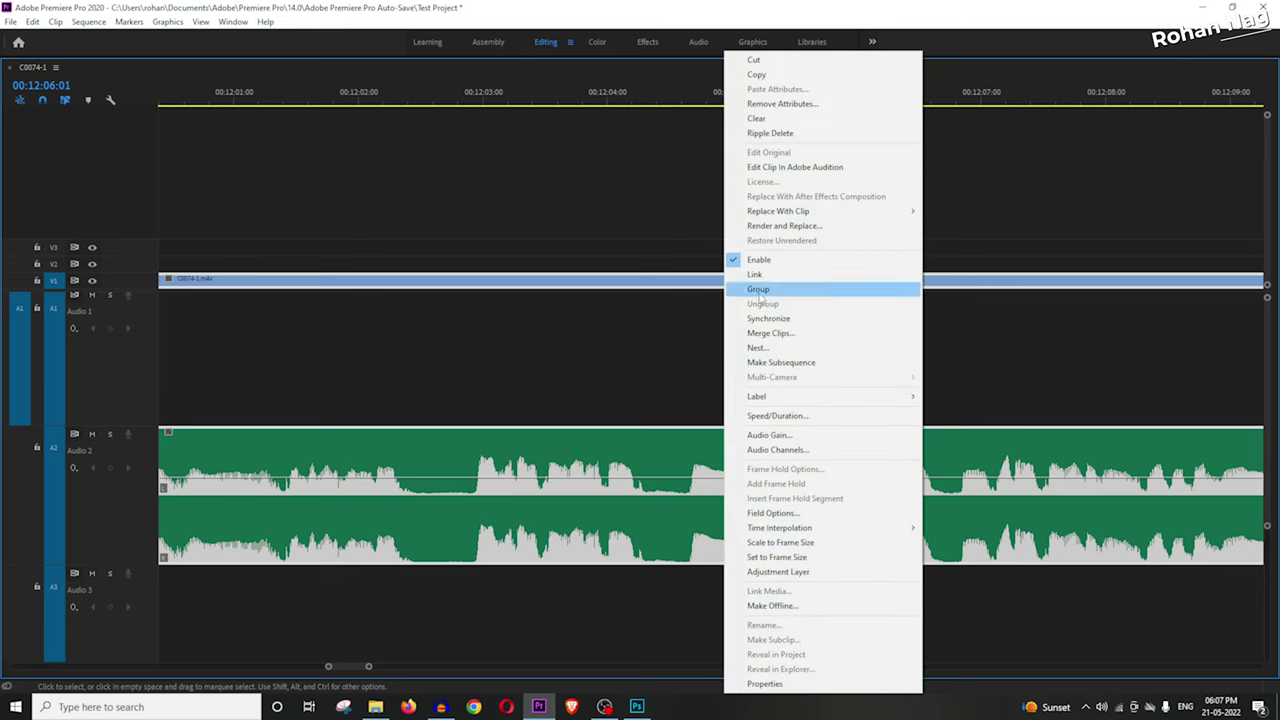
left_click(763, 276)
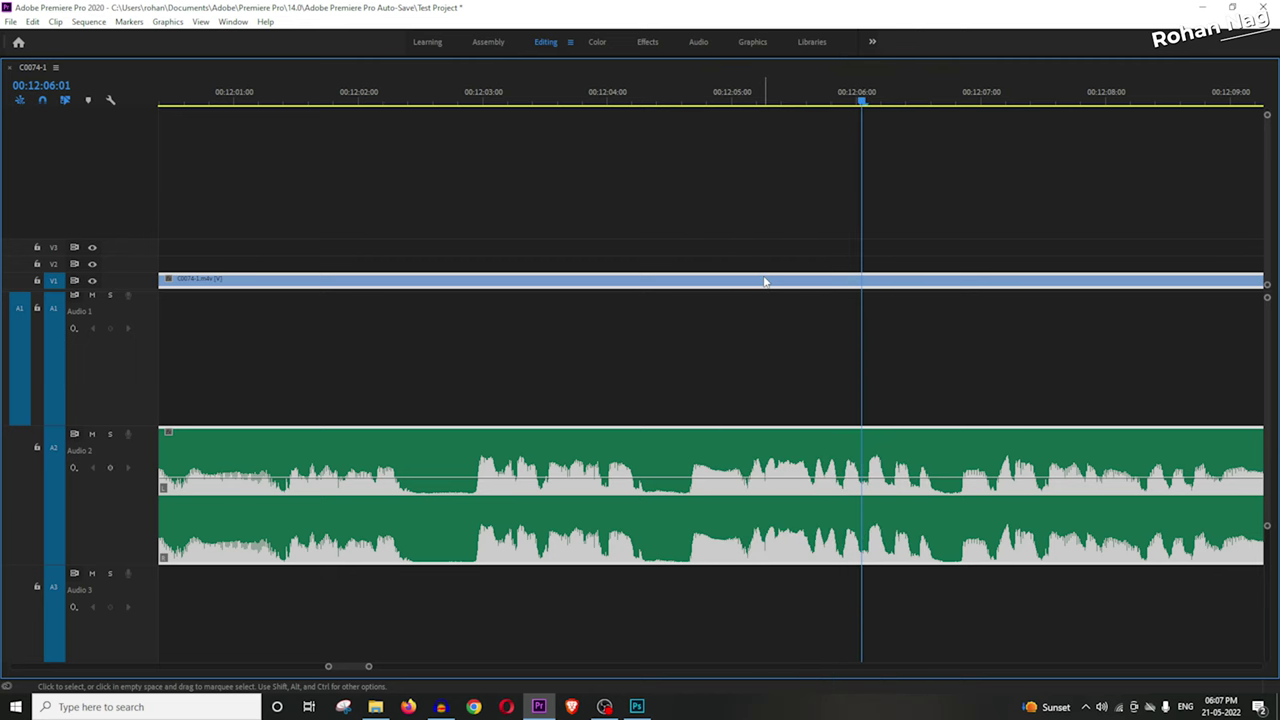
Step: Move the linked voice recording from Audio 2 up to the empty Audio 1 track
left_click(730, 431)
key("grave")
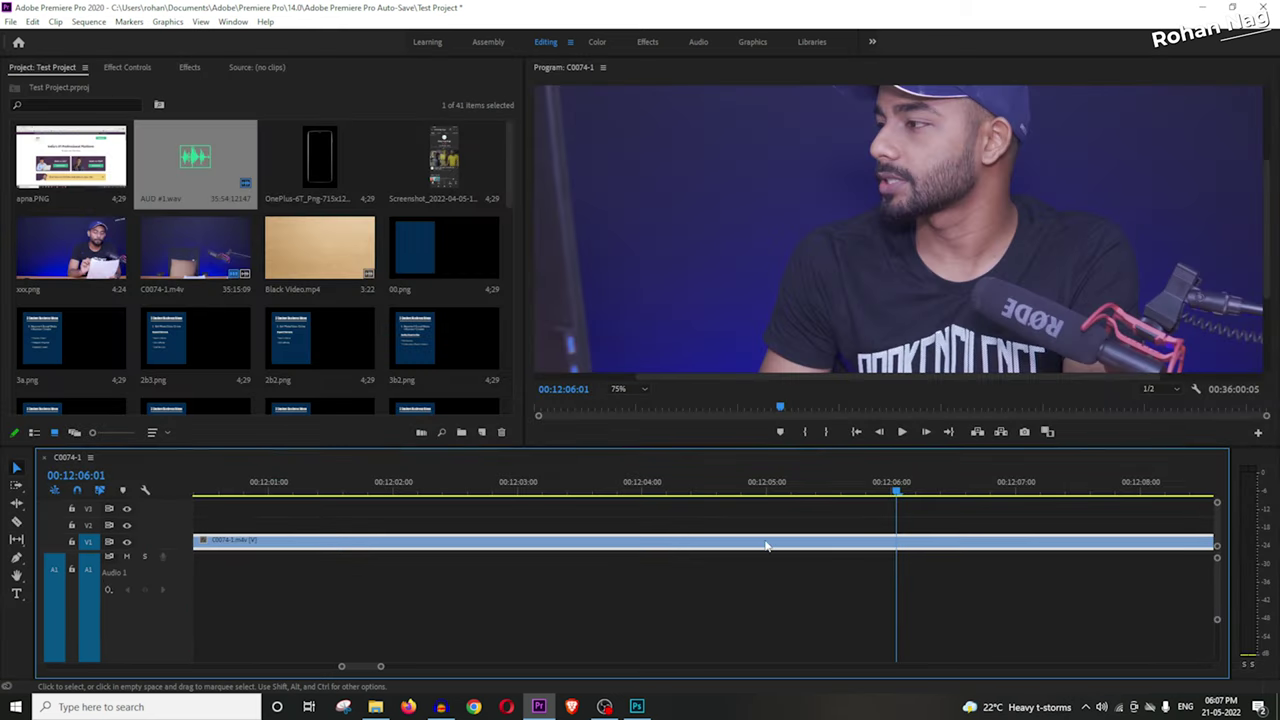
key("grave")
left_click_drag(752, 443, 759, 374)
left_click_drag(1267, 525, 1272, 612)
key("grave")
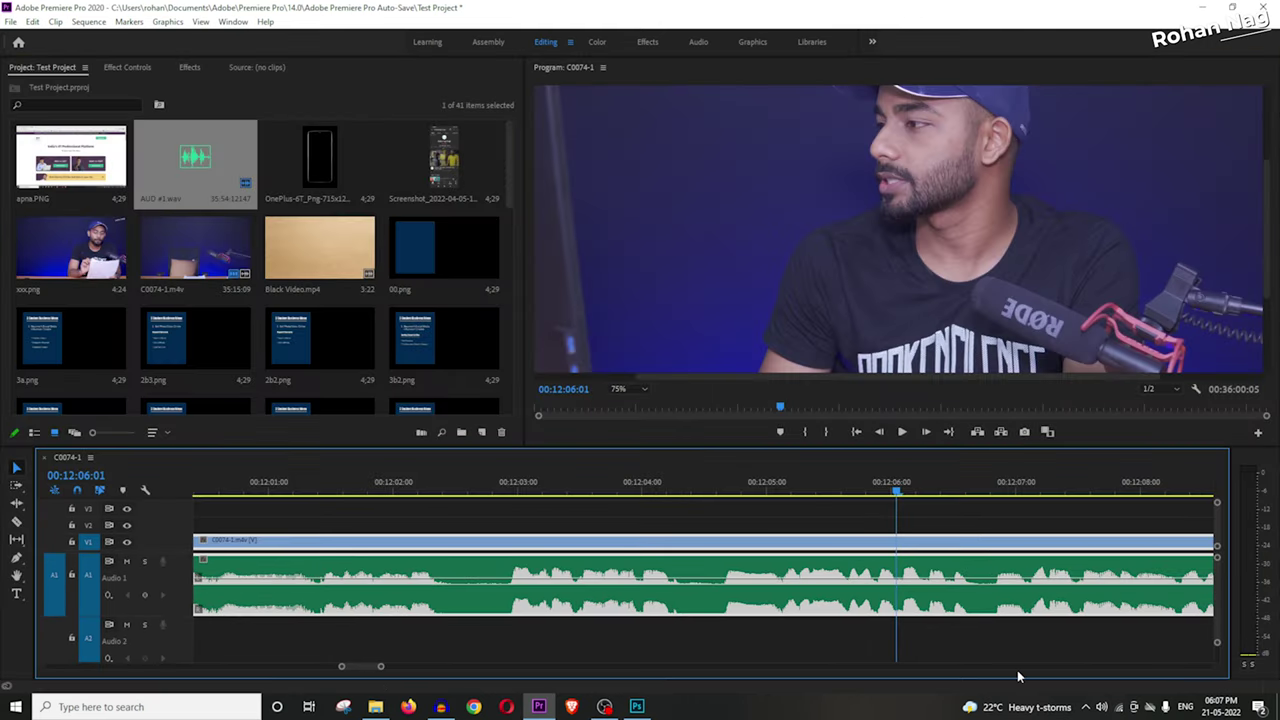
Step: Set the Program monitor's zoom level to Fit
left_click_drag(380, 668, 906, 668)
left_click(643, 390)
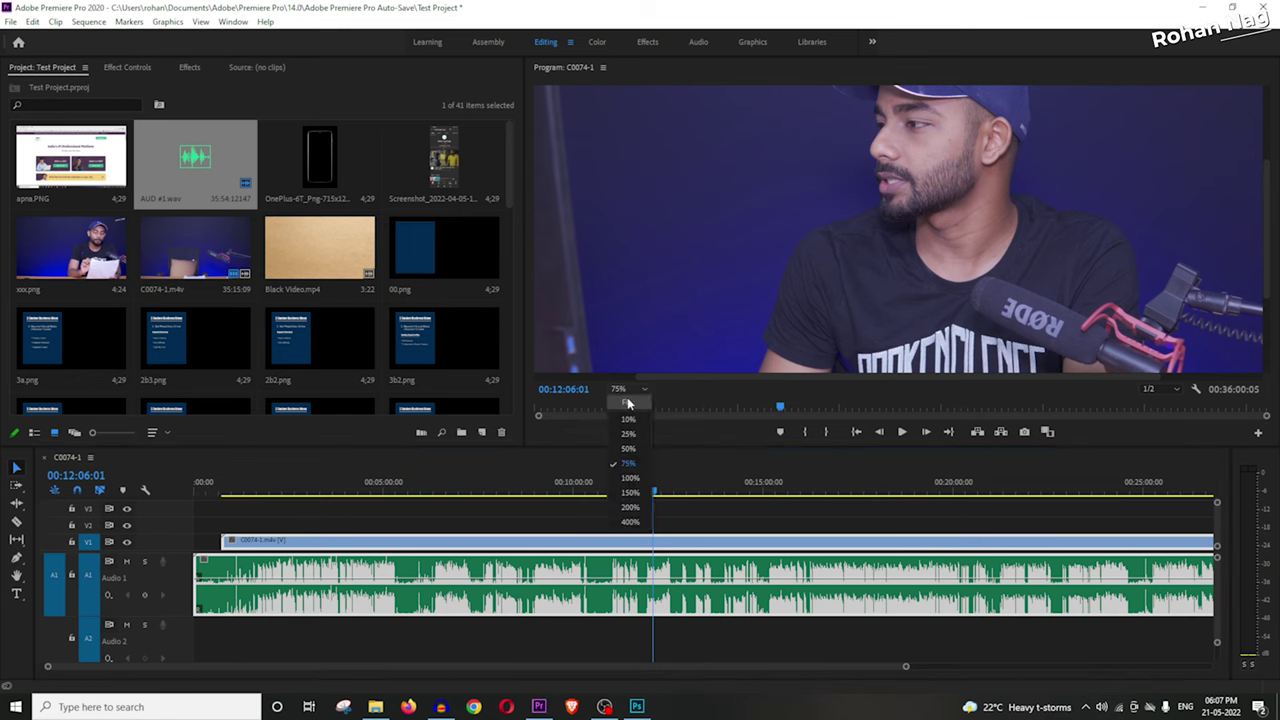
left_click(626, 402)
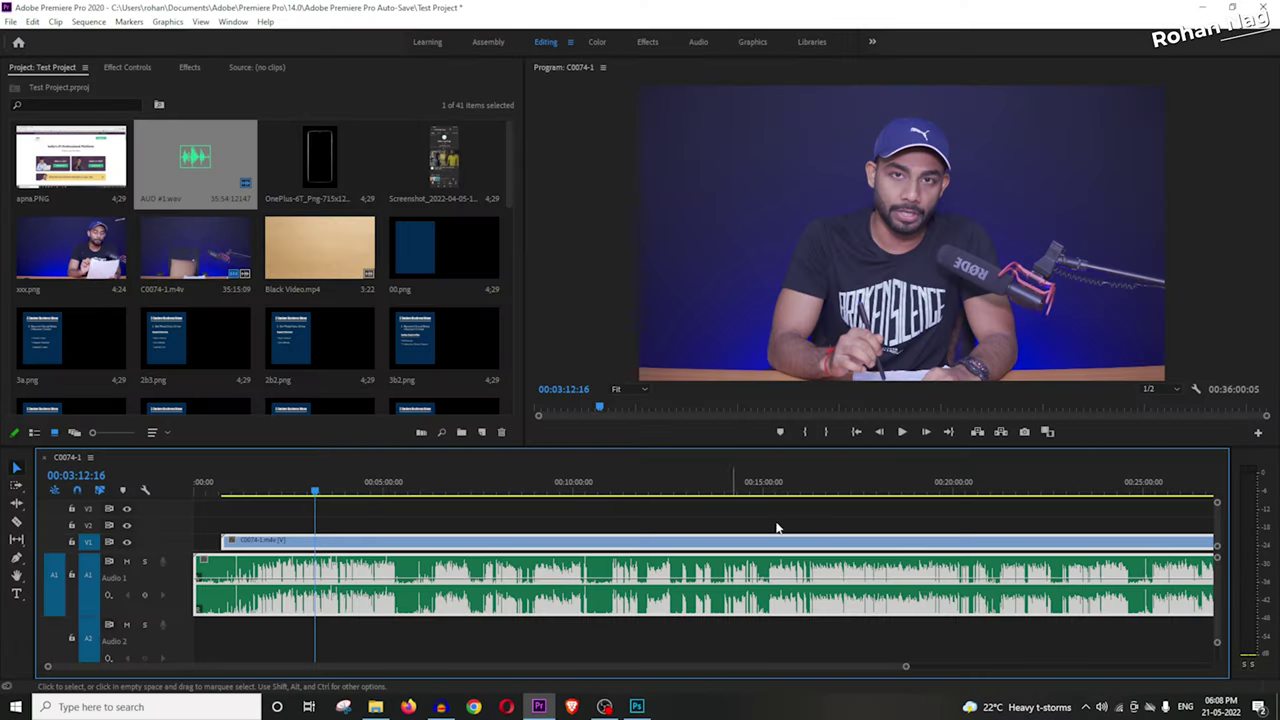
Step: Open the Lumetri basic correction settings for the C0074-1 clip and set its white balance temperature to 2.0
left_click(597, 42)
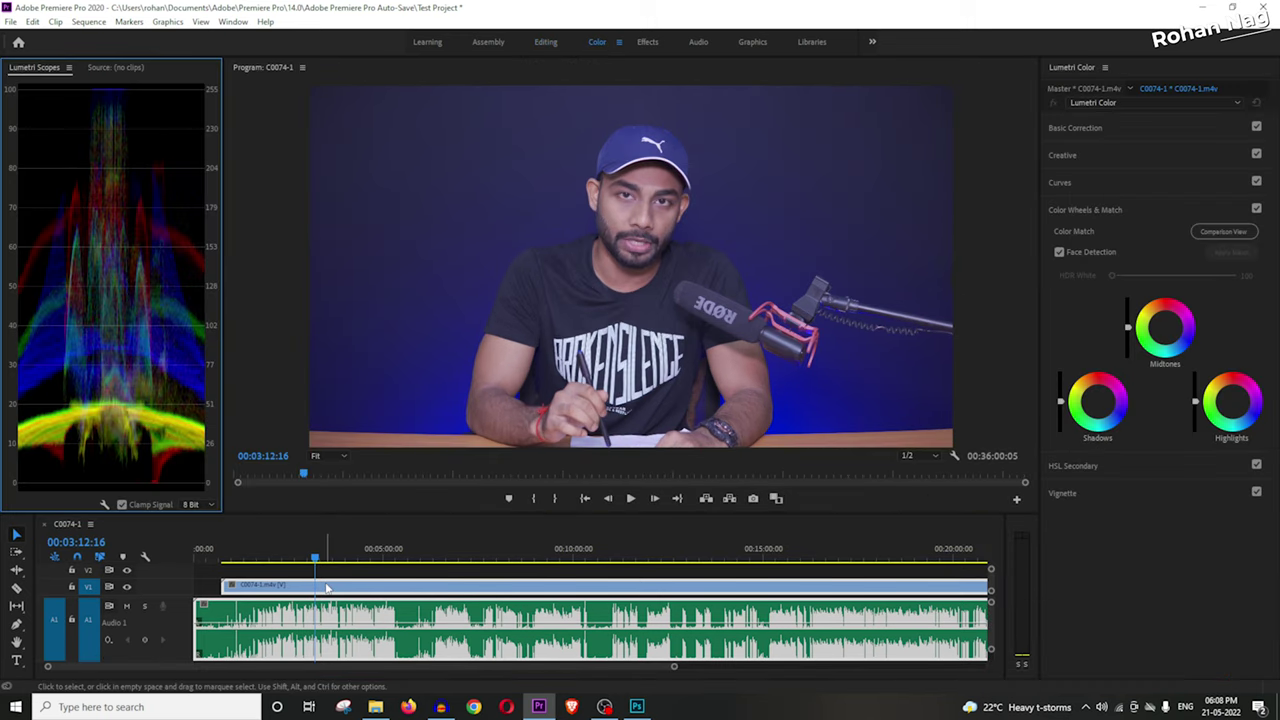
left_click(1121, 126)
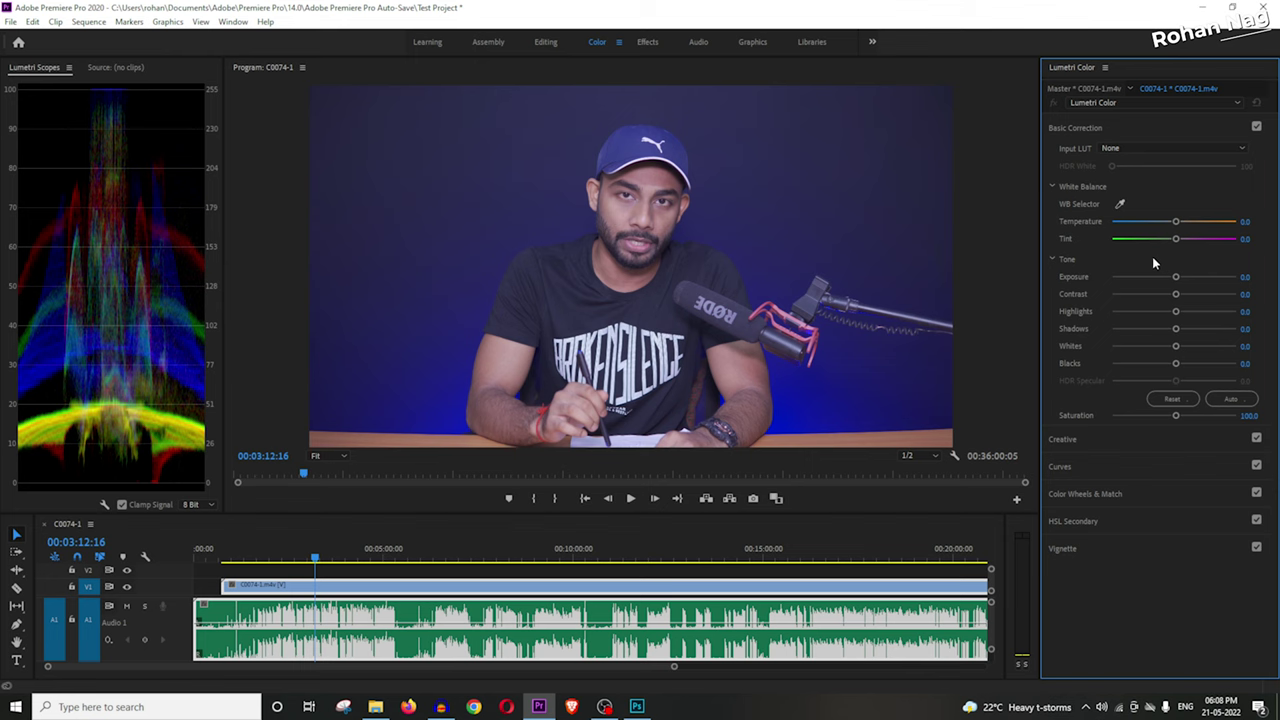
left_click(1248, 223)
type("1")
key("Return")
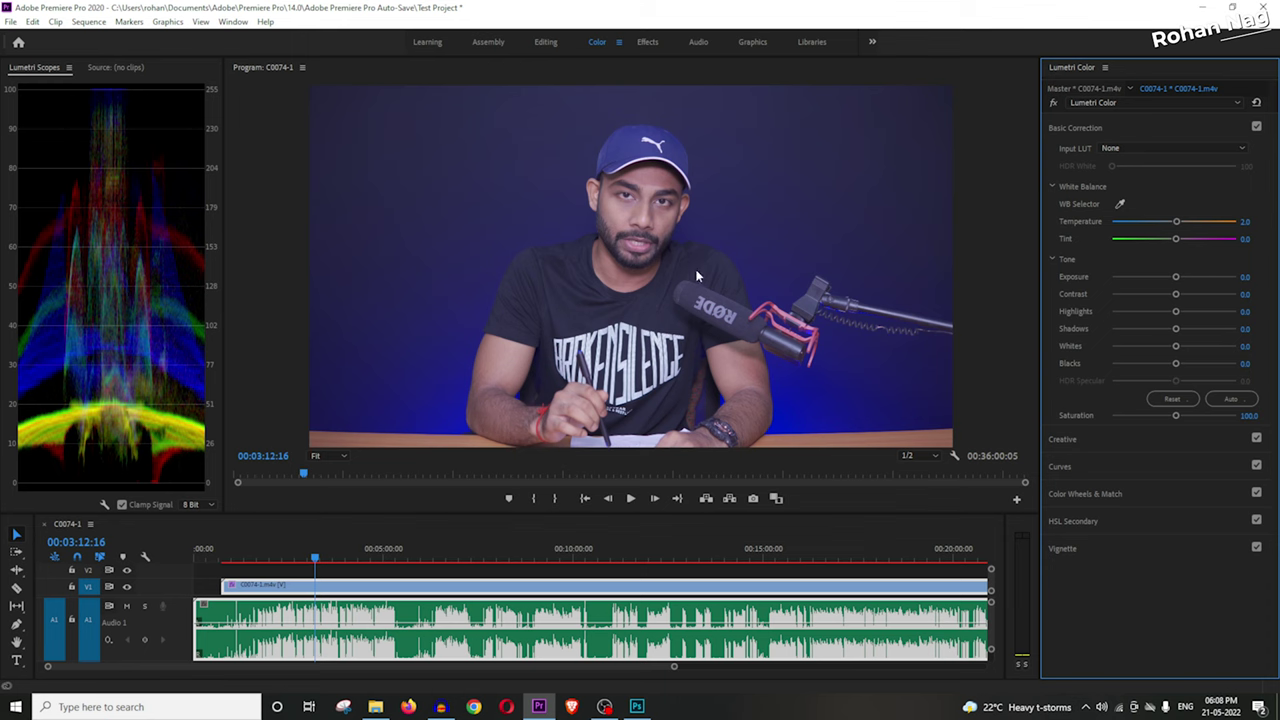
Step: Set the clip's contrast to 10 and its highlights to 11
left_click(1248, 294)
type("10")
key("Return")
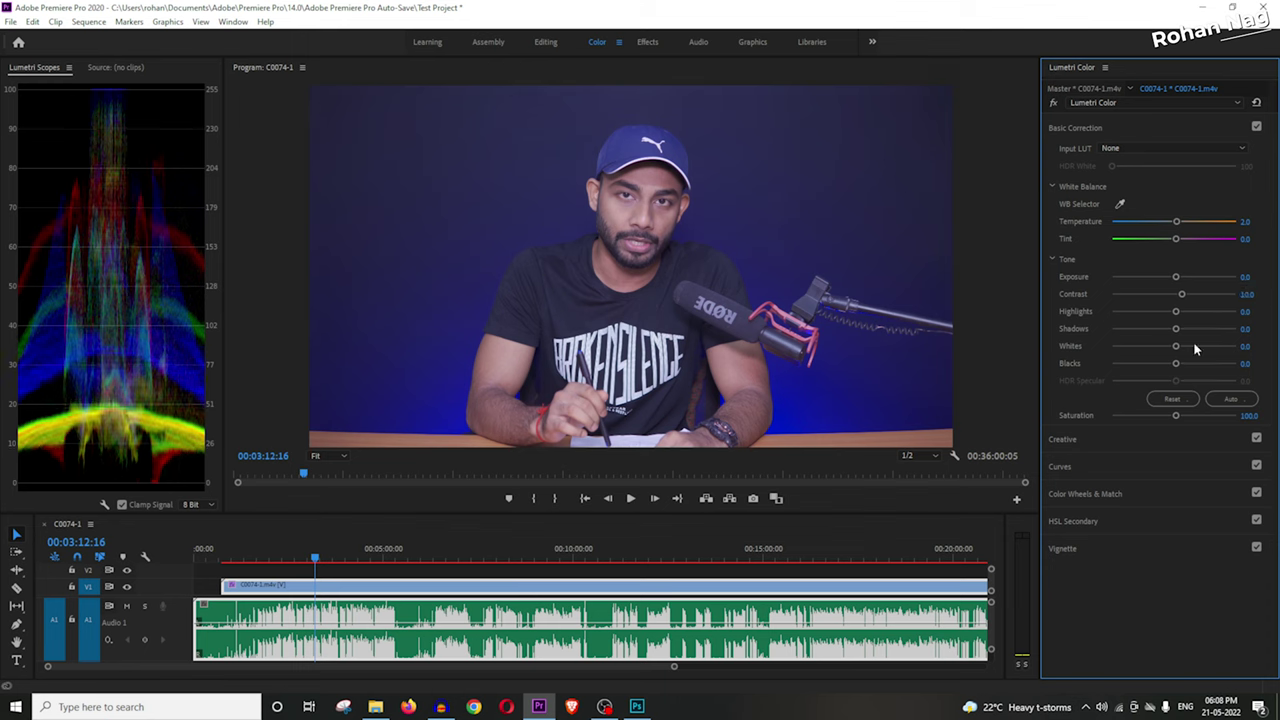
left_click(1247, 311)
type("11")
key("Return")
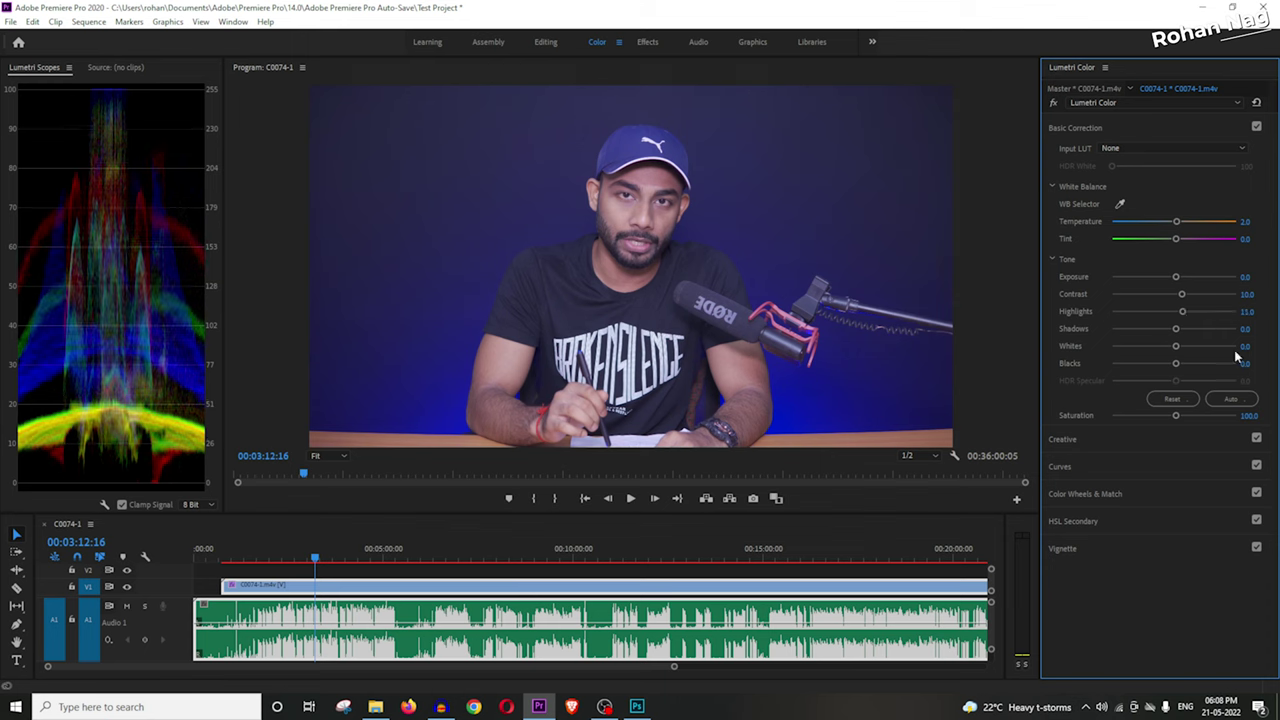
Step: Set the clip's shadows to -7, whites to 5 and blacks to -22 in the basic correction
left_click(1247, 328)
key("Return")
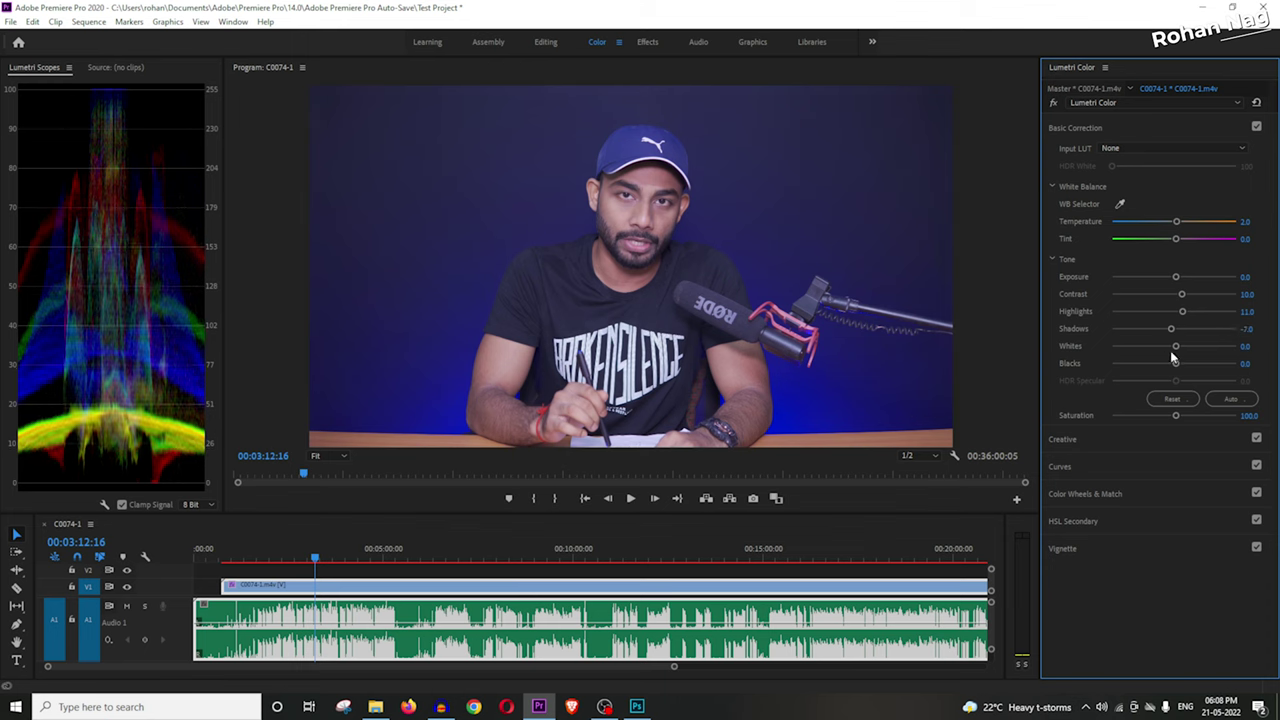
left_click(1250, 345)
type("5")
key("Return")
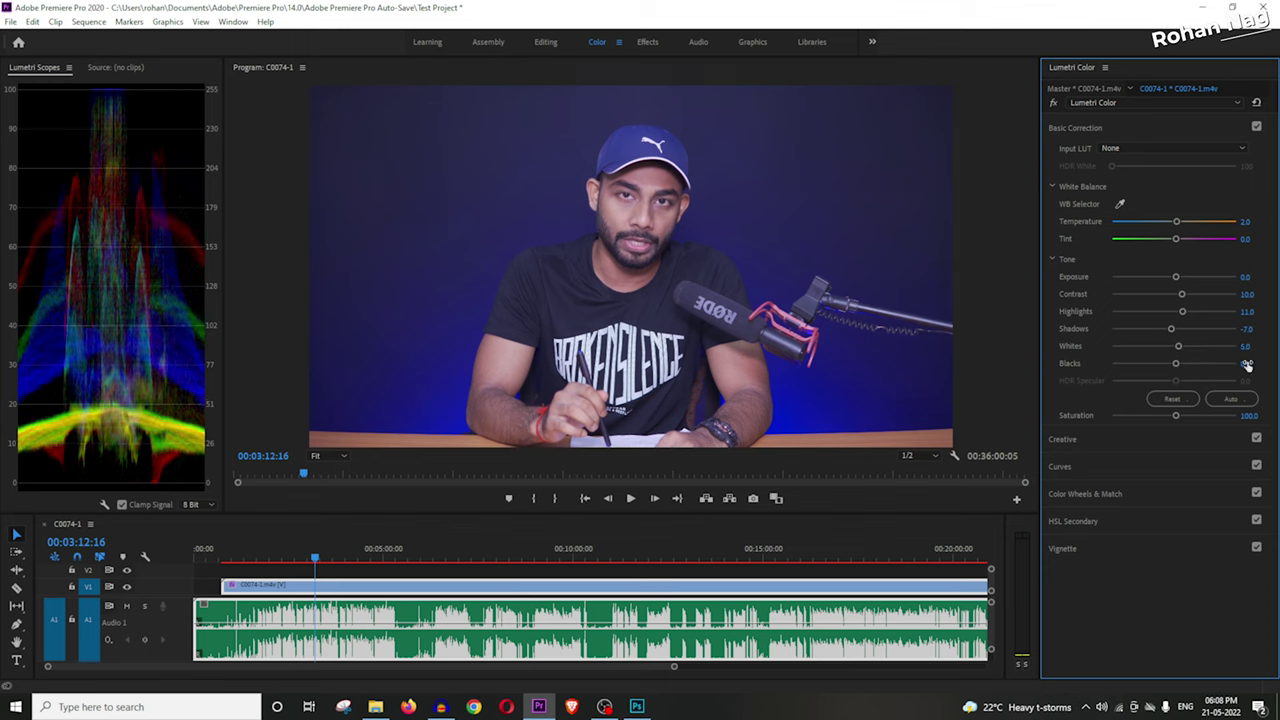
left_click(1249, 363)
type("-22")
key("Return")
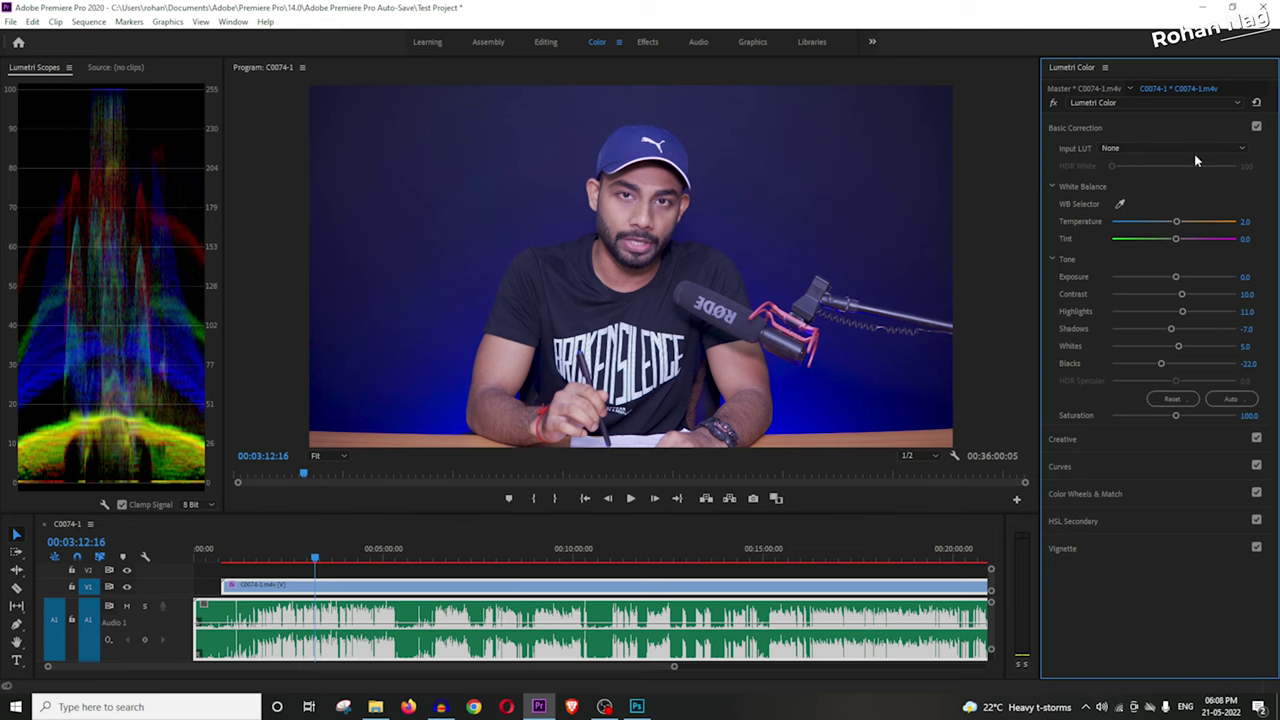
Step: Compare the footage with and without the basic correction by switching it off and back on
left_click(1257, 128)
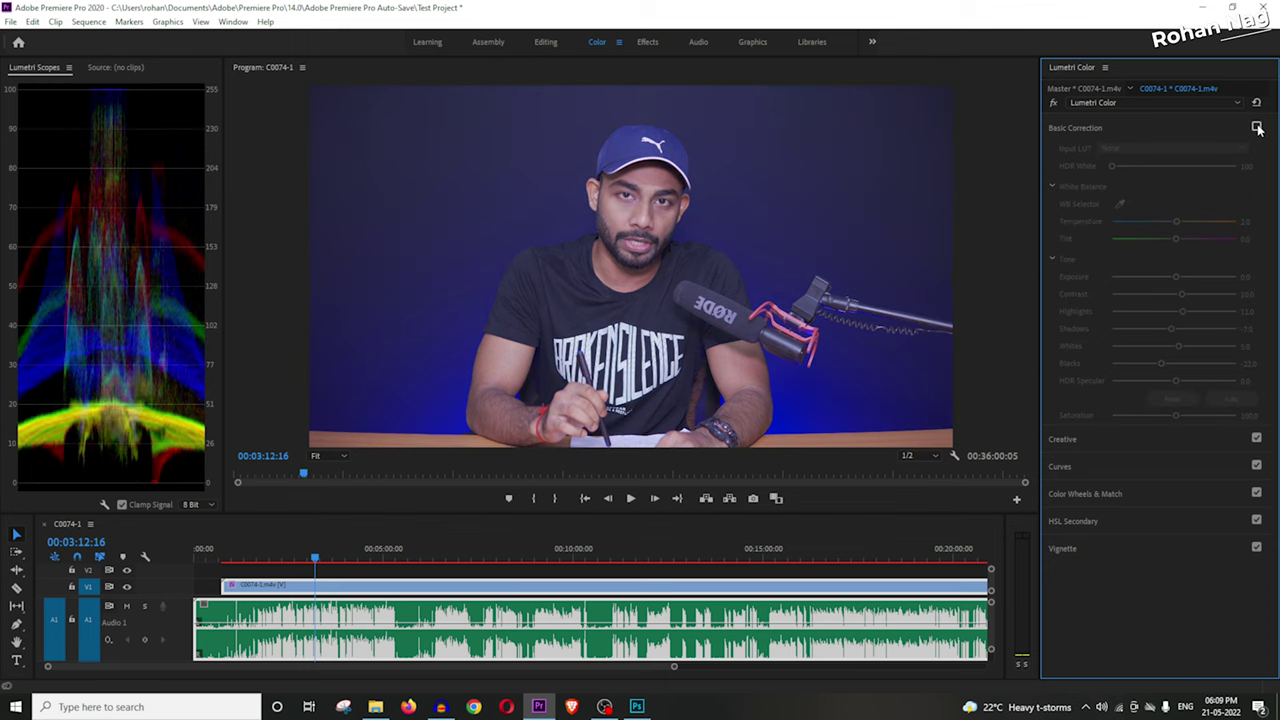
left_click(1257, 128)
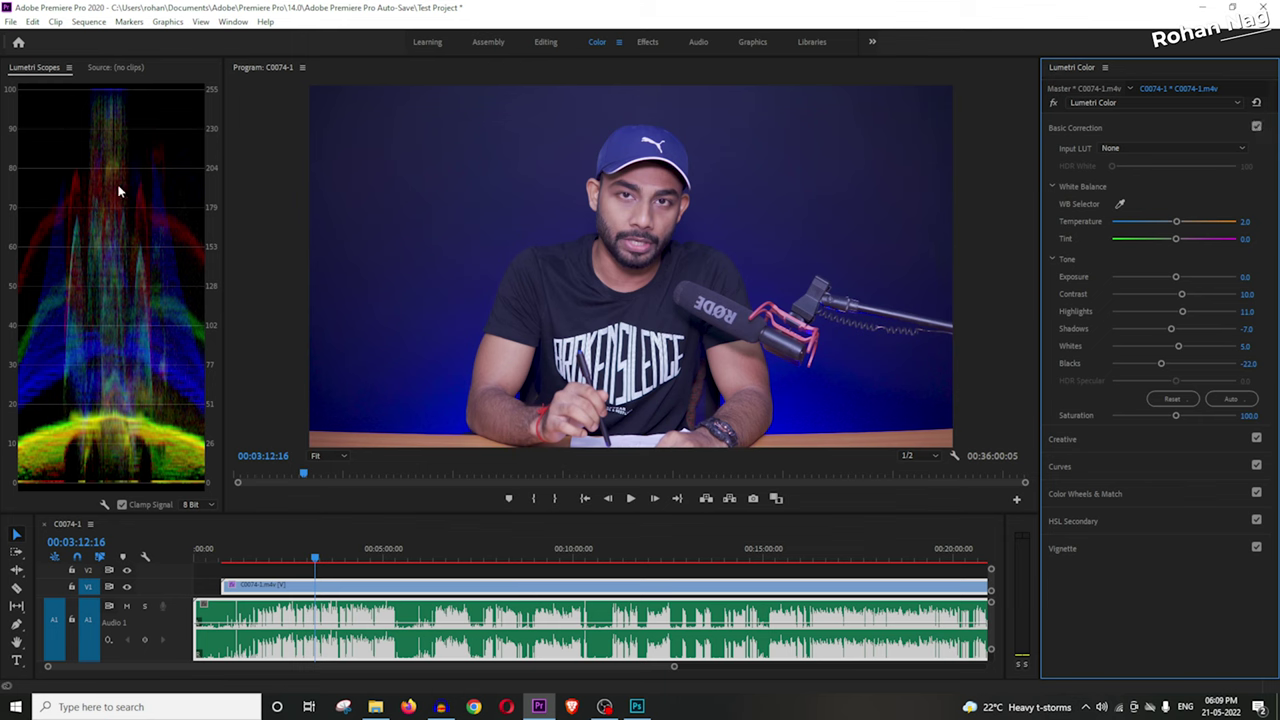
left_click(1256, 128)
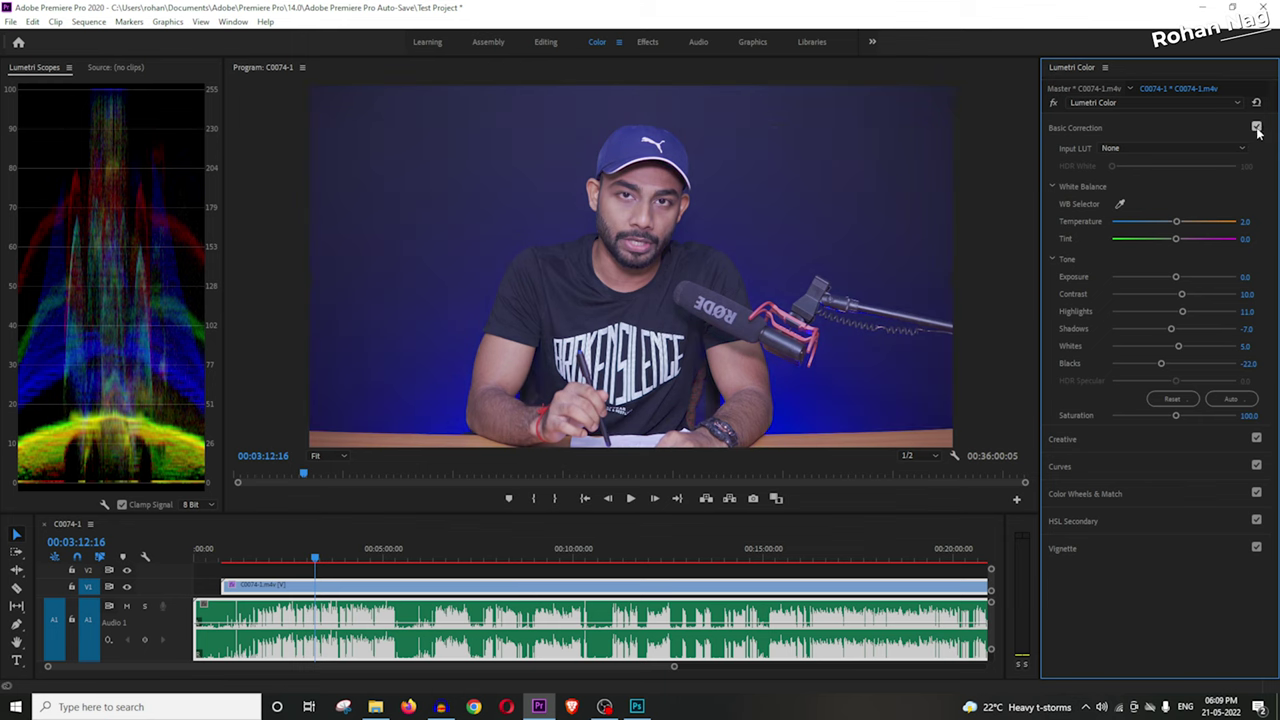
left_click(1256, 128)
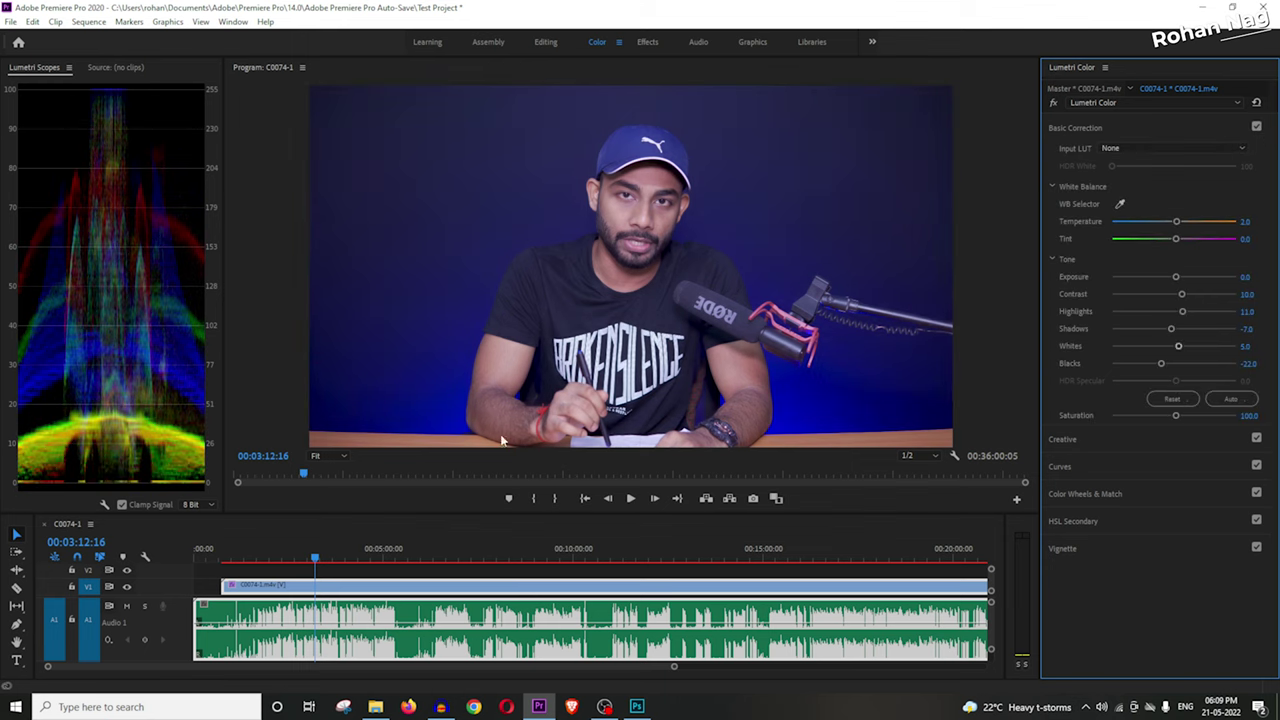
Step: Enlarge the preview to 75% around the face and fine-tune the midtone, shadow and highlight color wheels
left_click(330, 456)
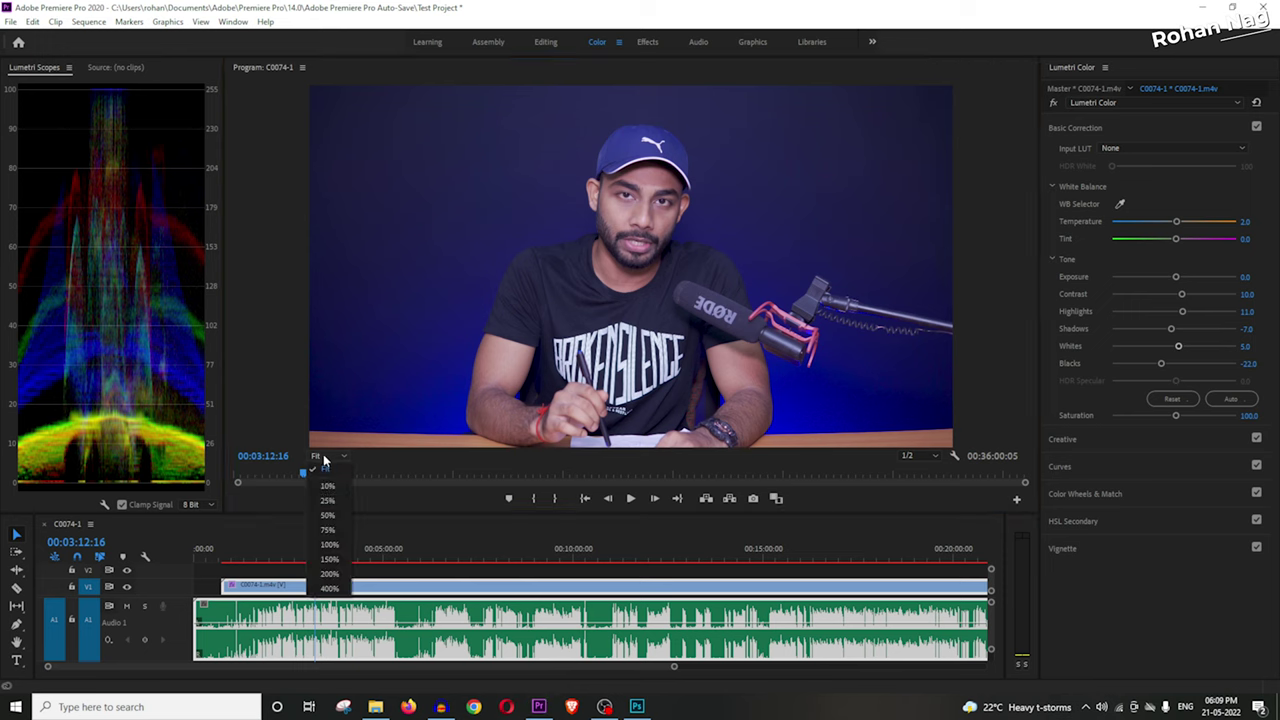
left_click(328, 529)
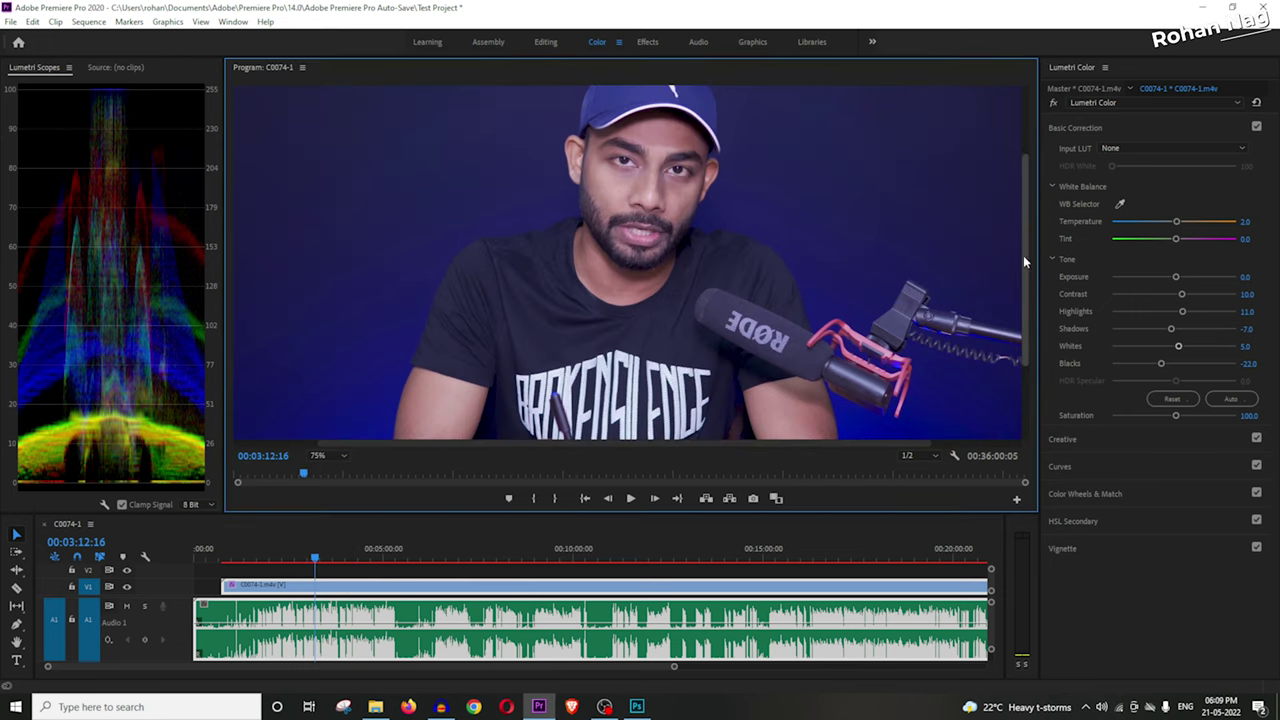
left_click_drag(1022, 265, 1026, 230)
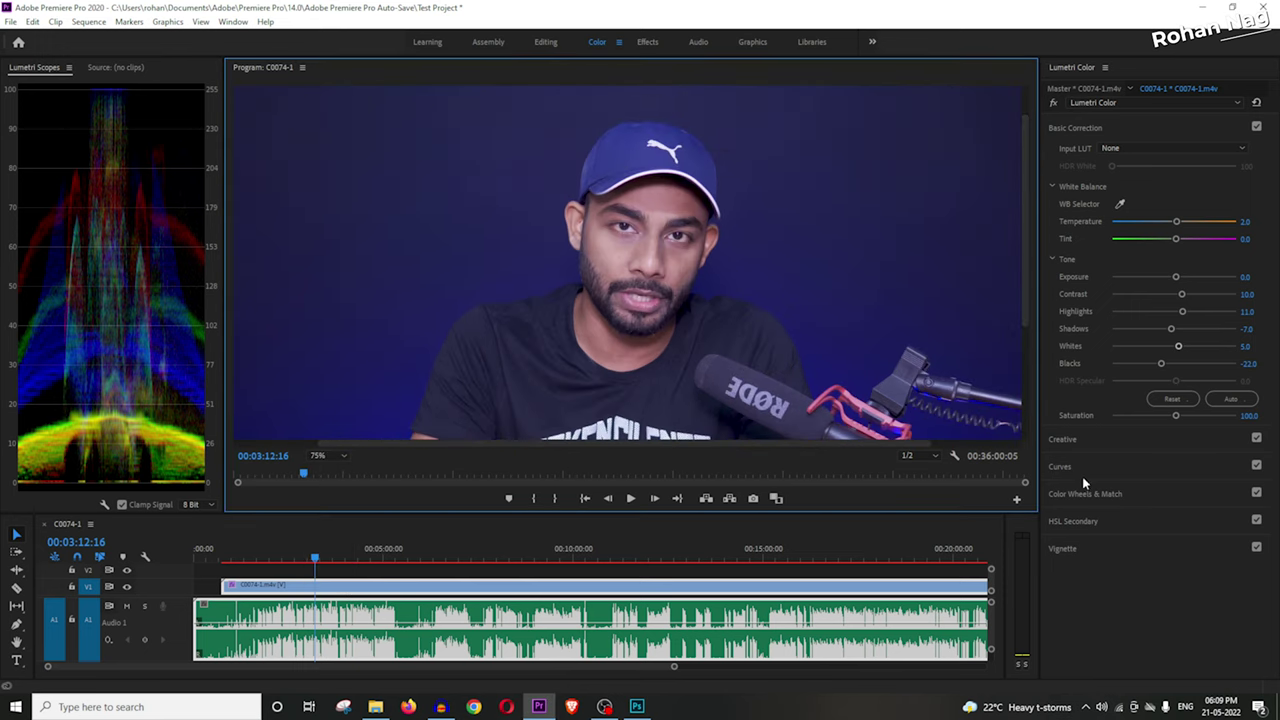
left_click(1115, 494)
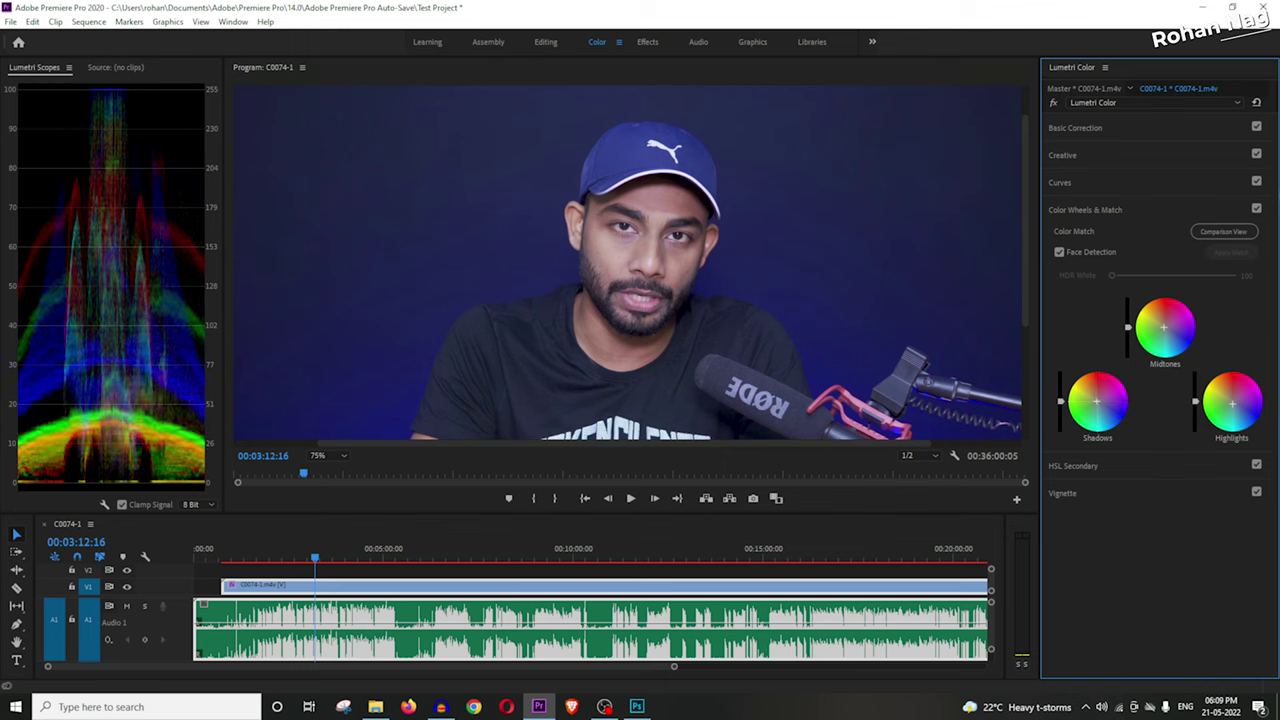
Step: Compare the footage with and without the color wheel adjustments, and fit the whole frame in the preview again
left_click(1257, 210)
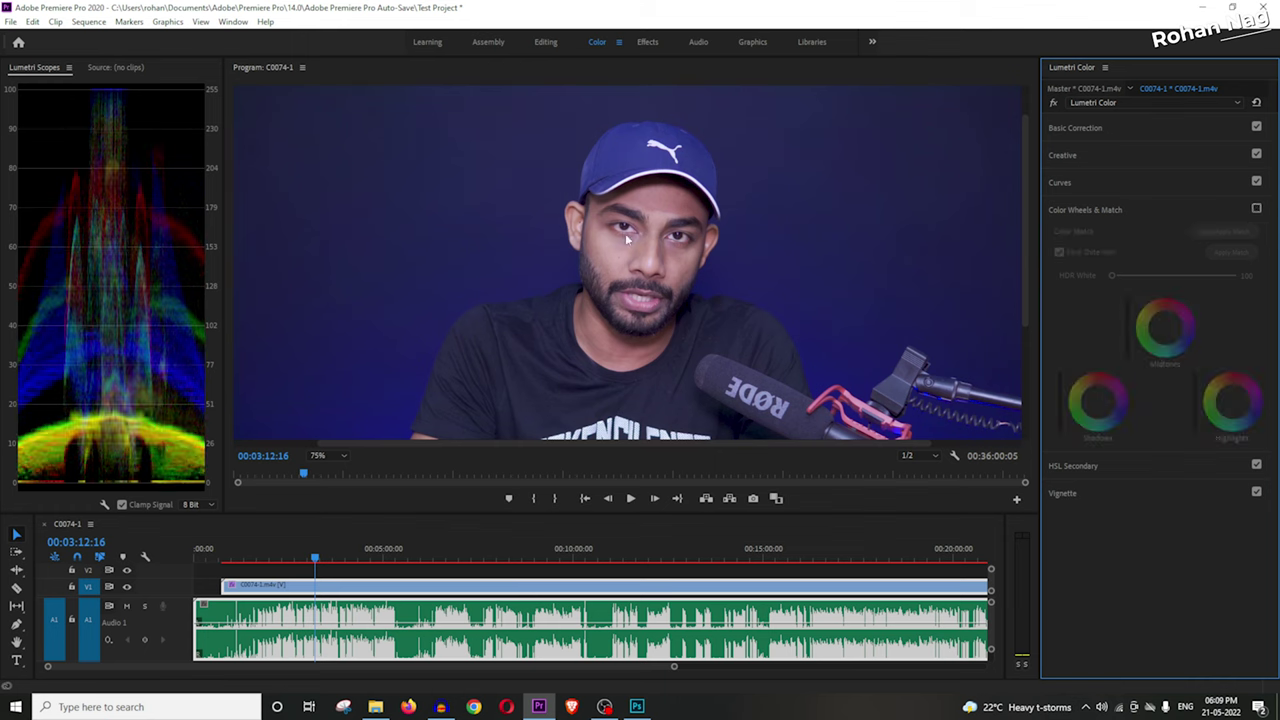
left_click(1257, 210)
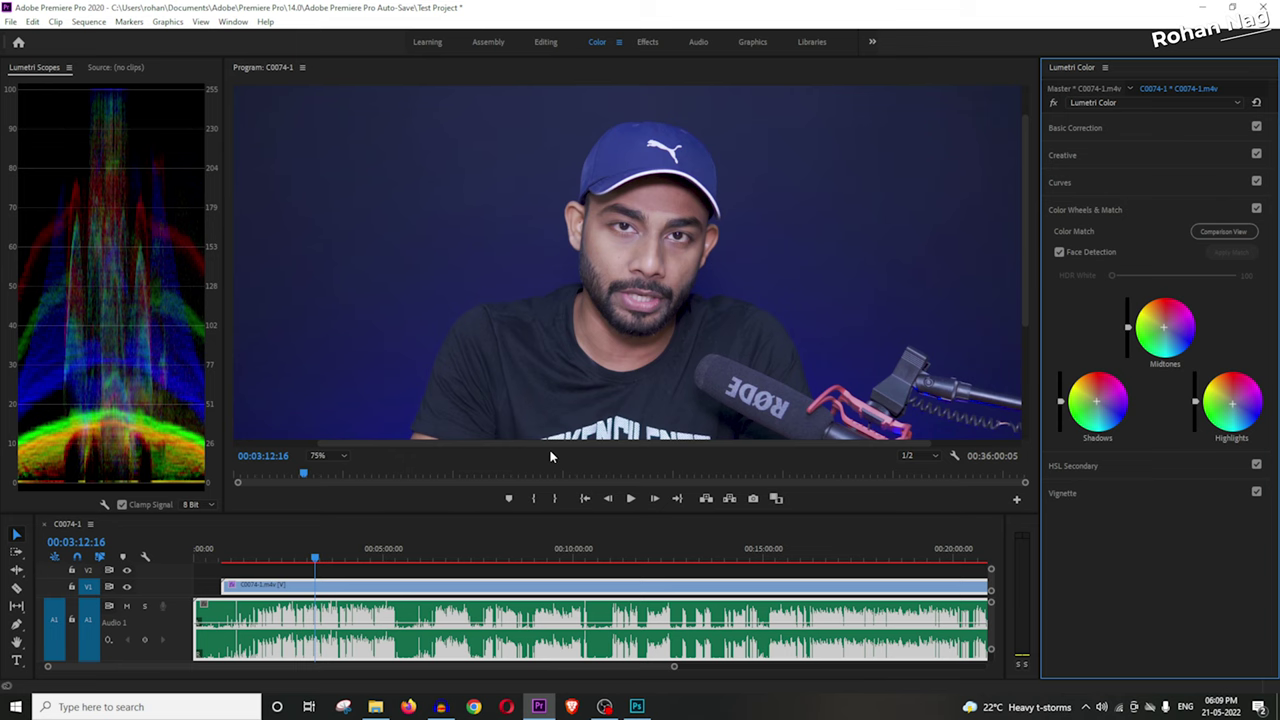
left_click(318, 456)
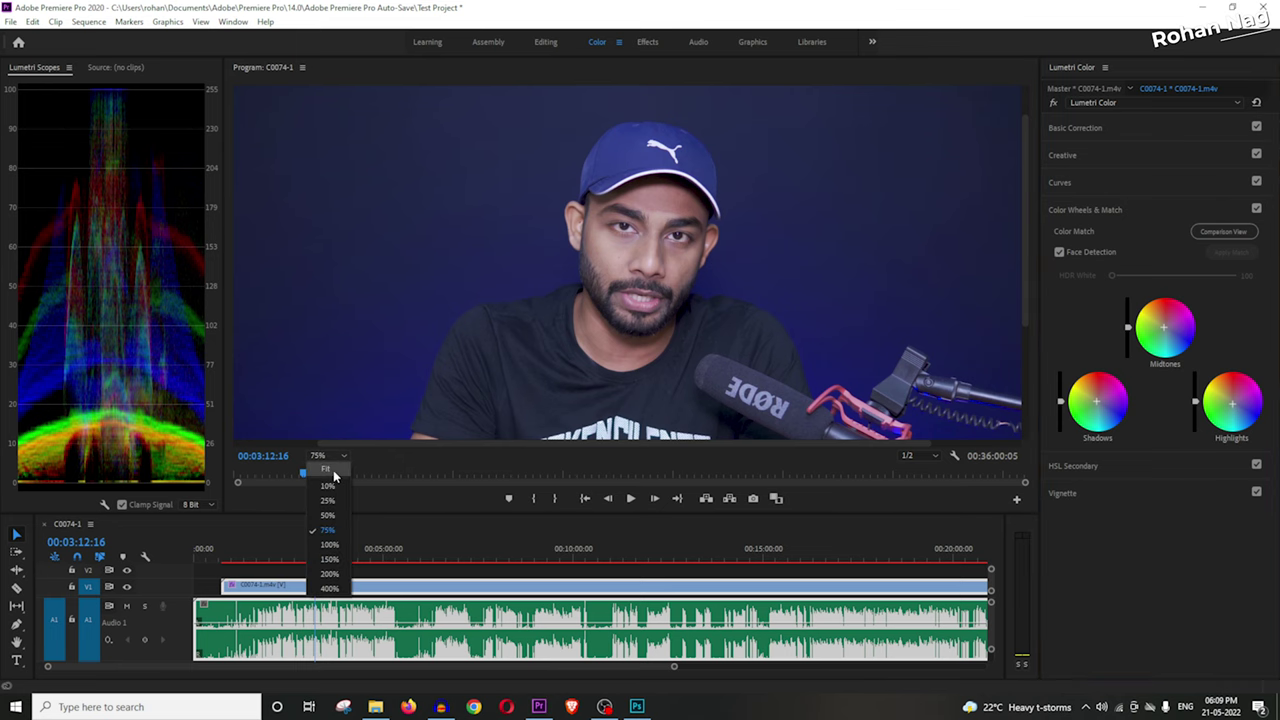
left_click(334, 477)
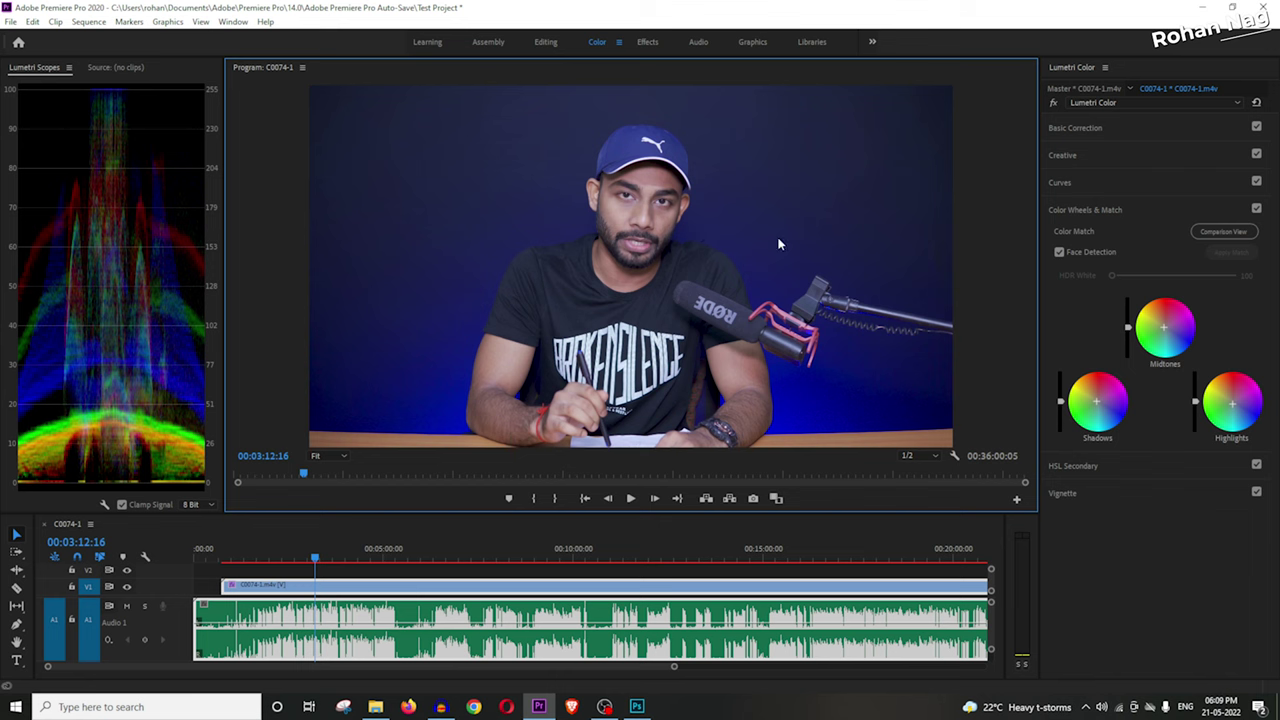
Step: Darken the basic correction further by setting the blacks to -30.5 and the shadows to -11
left_click(1138, 133)
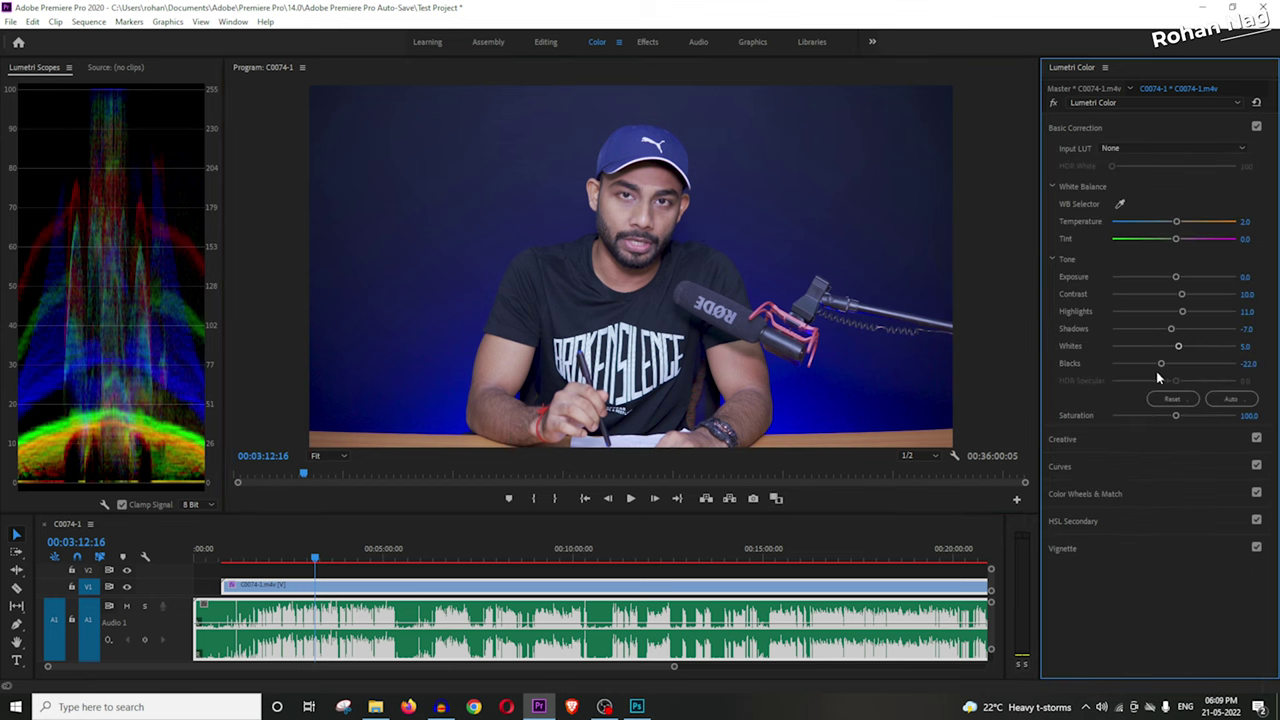
left_click_drag(1161, 366, 1155, 366)
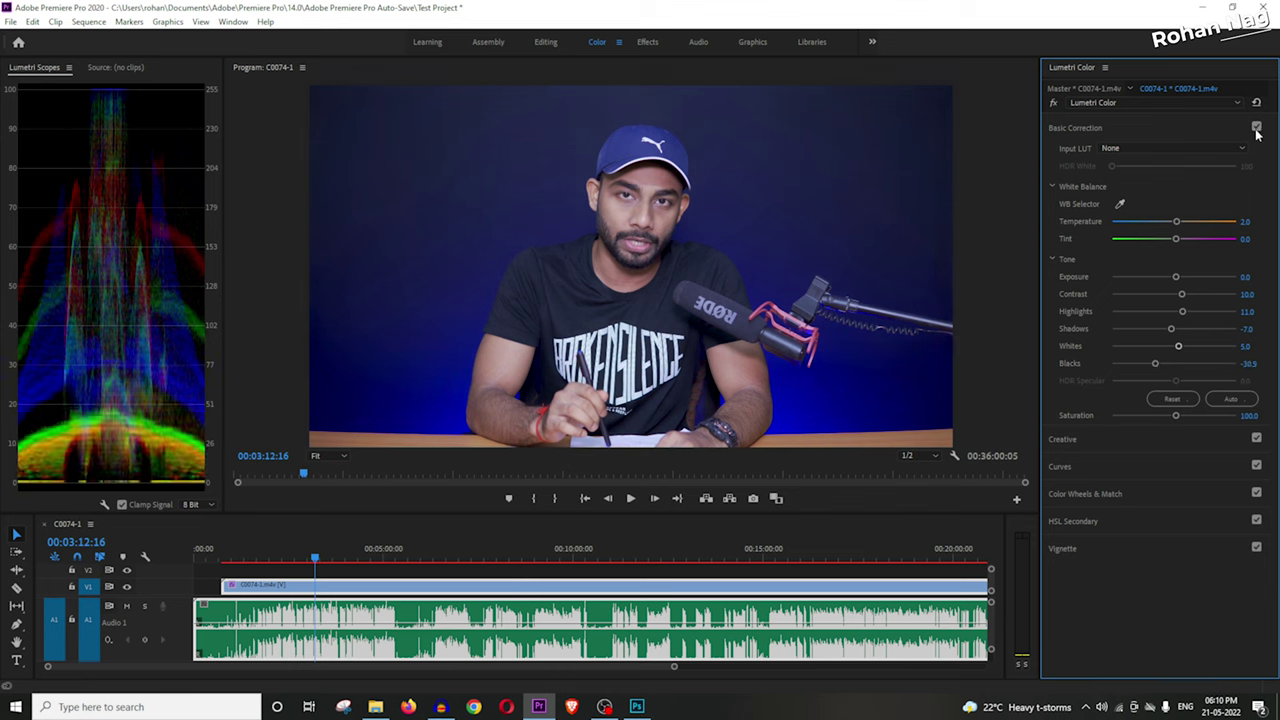
left_click(1247, 329)
type("-11")
key("Return")
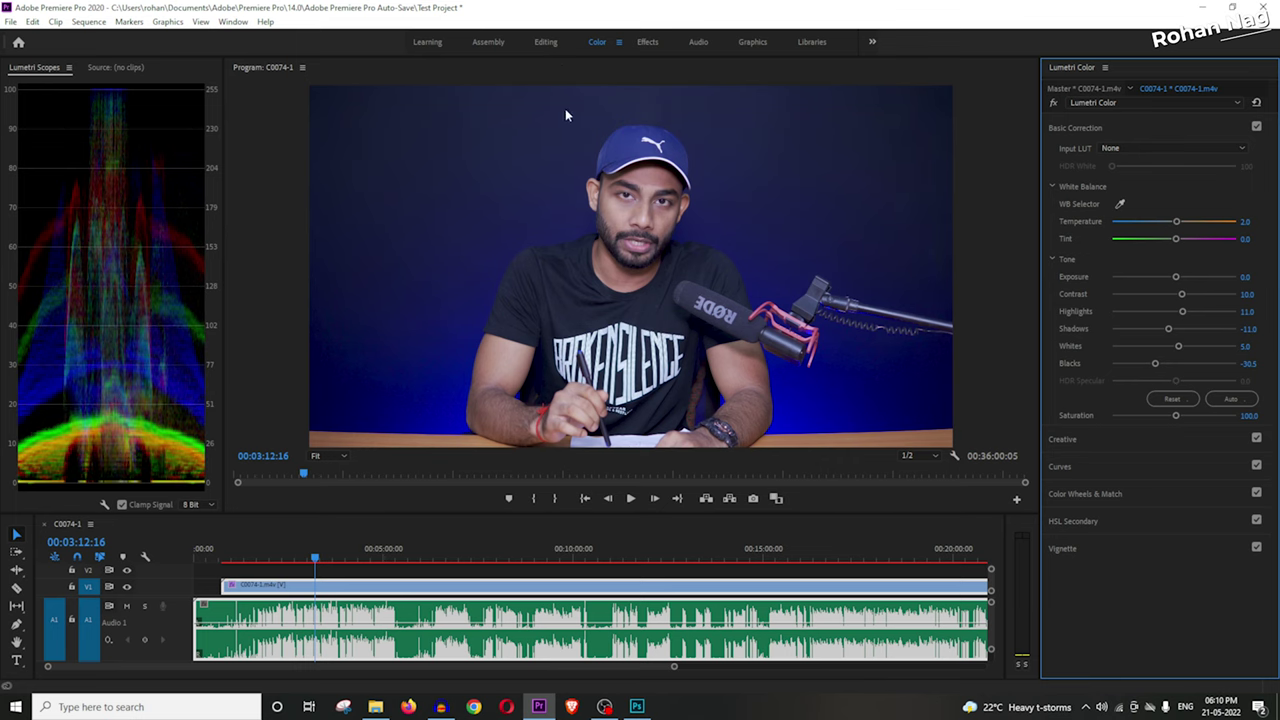
Step: Return to the Editing workspace and set the C0074-1 clip's scale to 110
left_click(546, 42)
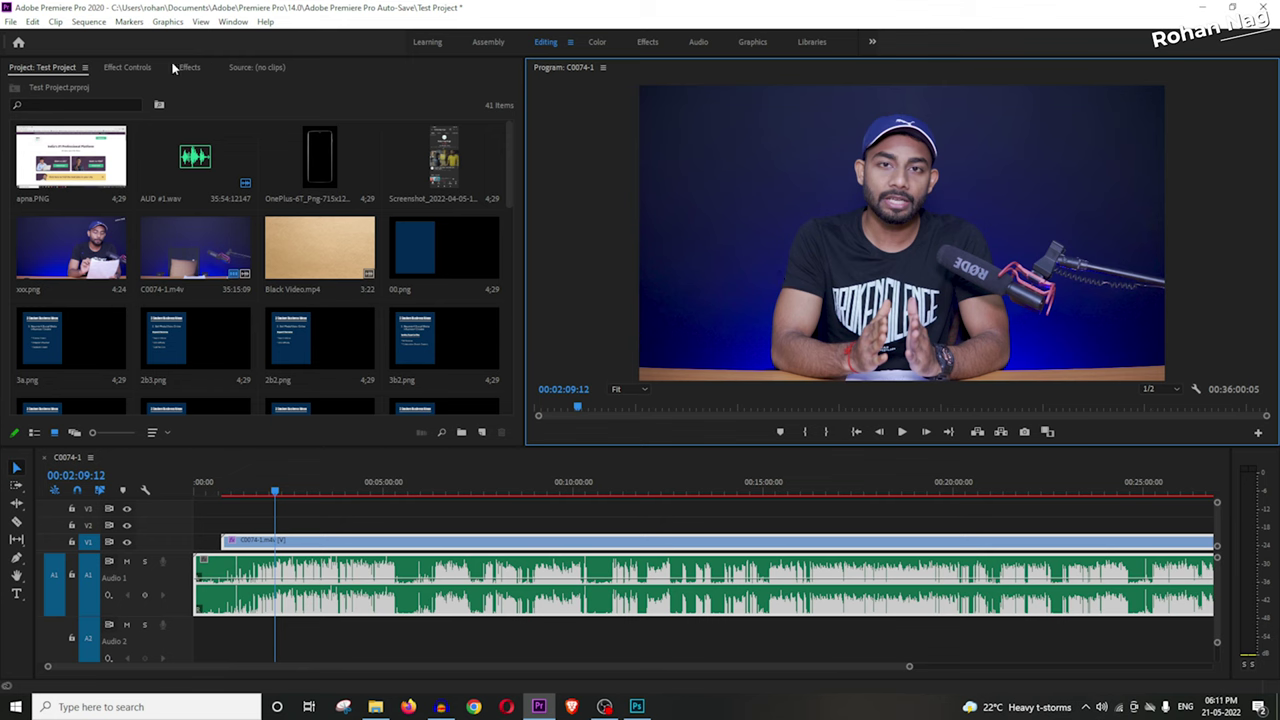
left_click(130, 67)
left_click(128, 150)
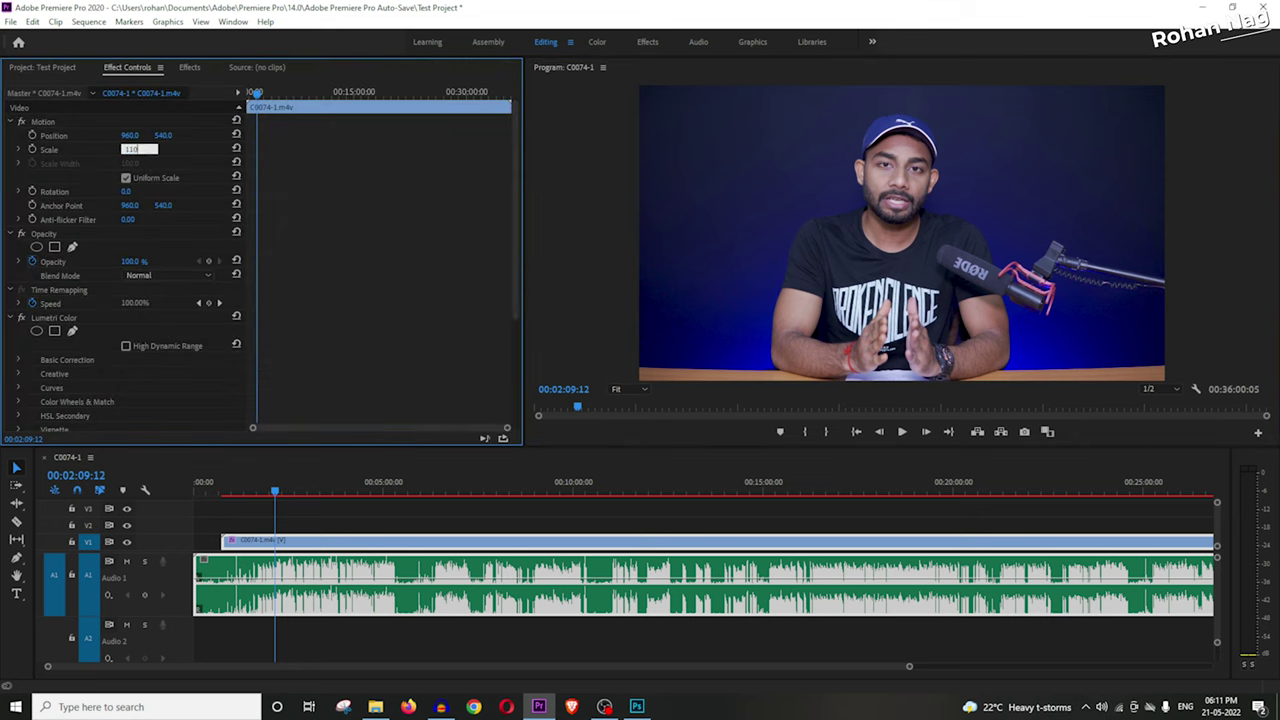
type("110")
key("Return")
left_click(945, 228)
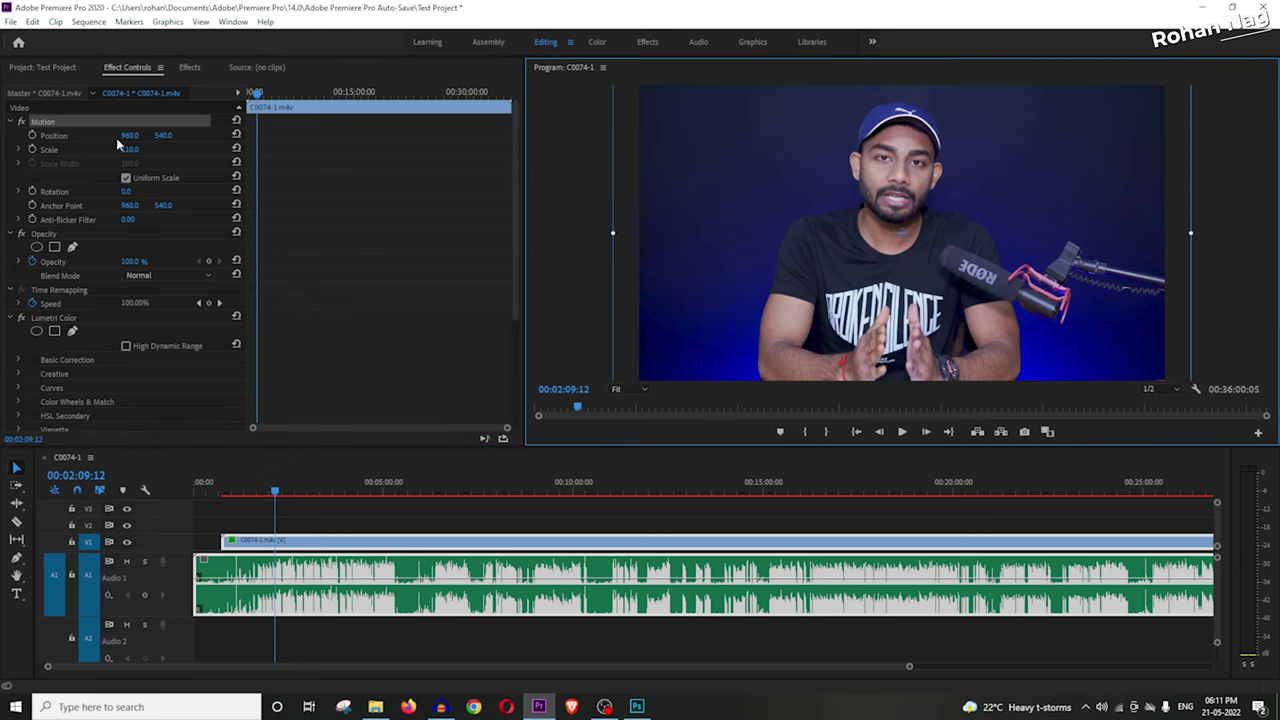
Step: Reframe the speaker by setting the clip's position to 1008 horizontally and 496 vertically
left_click(128, 137)
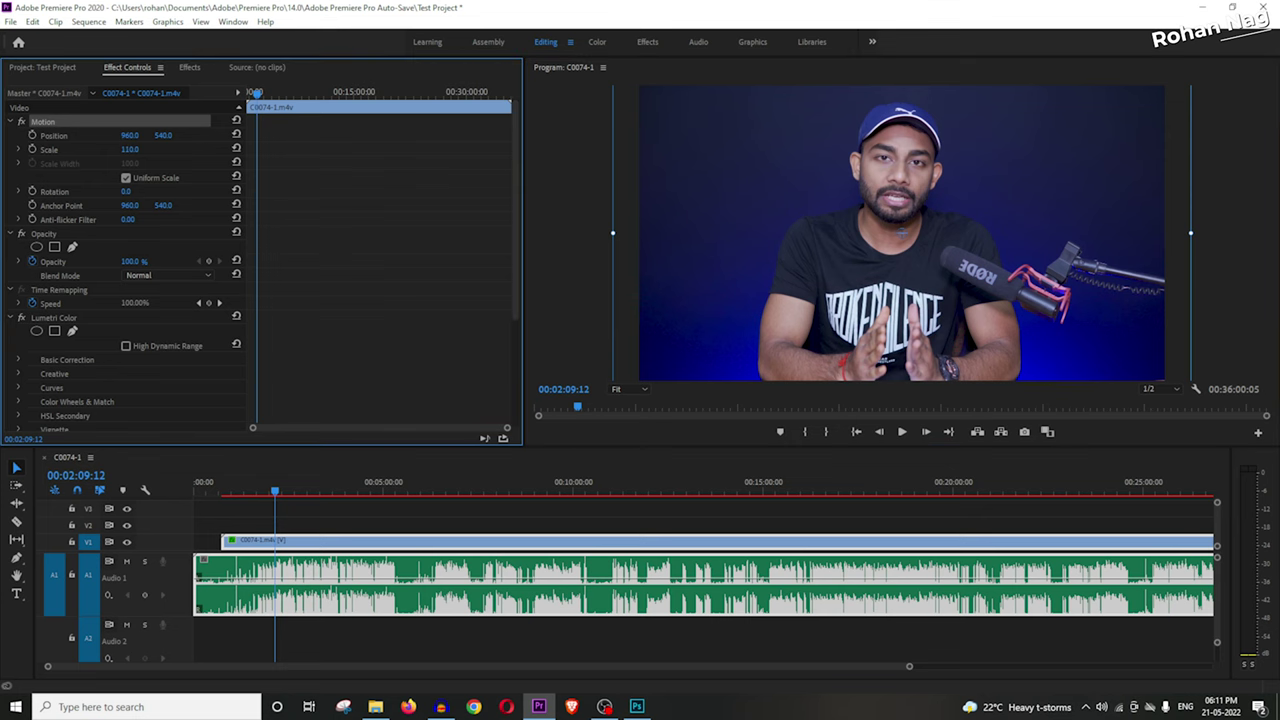
left_click_drag(128, 137, 156, 137)
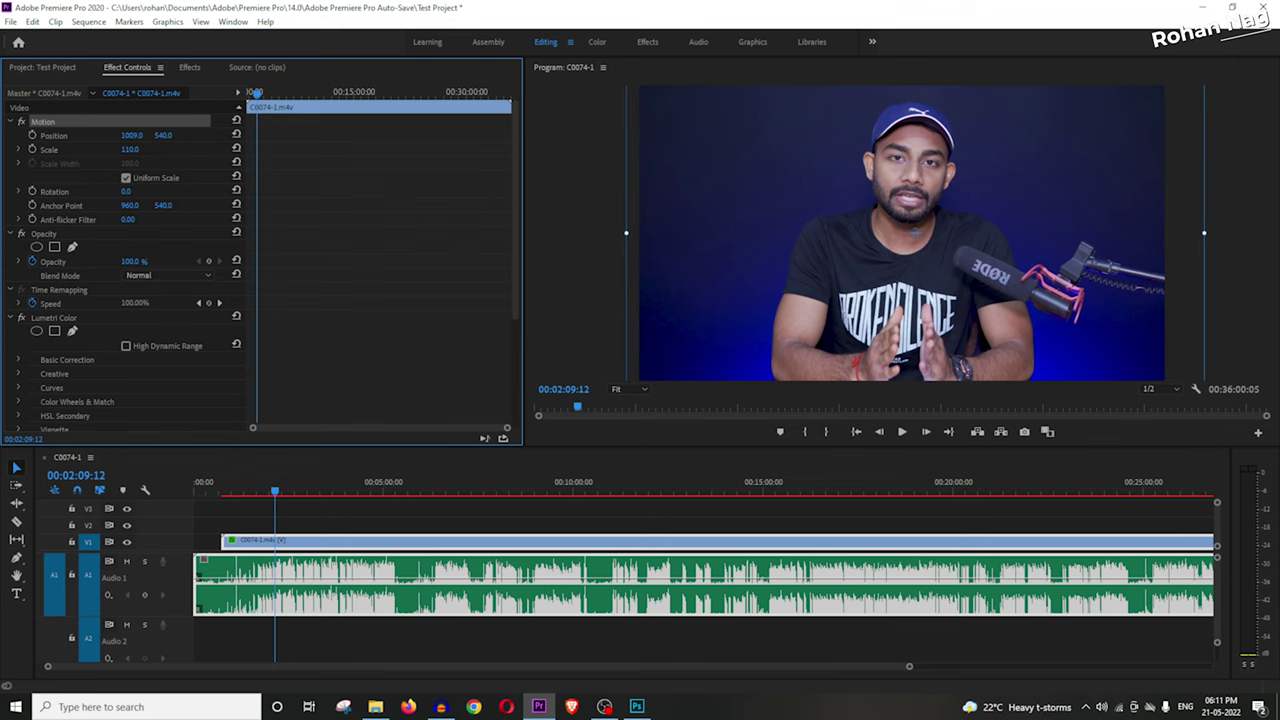
left_click_drag(125, 138, 125, 138)
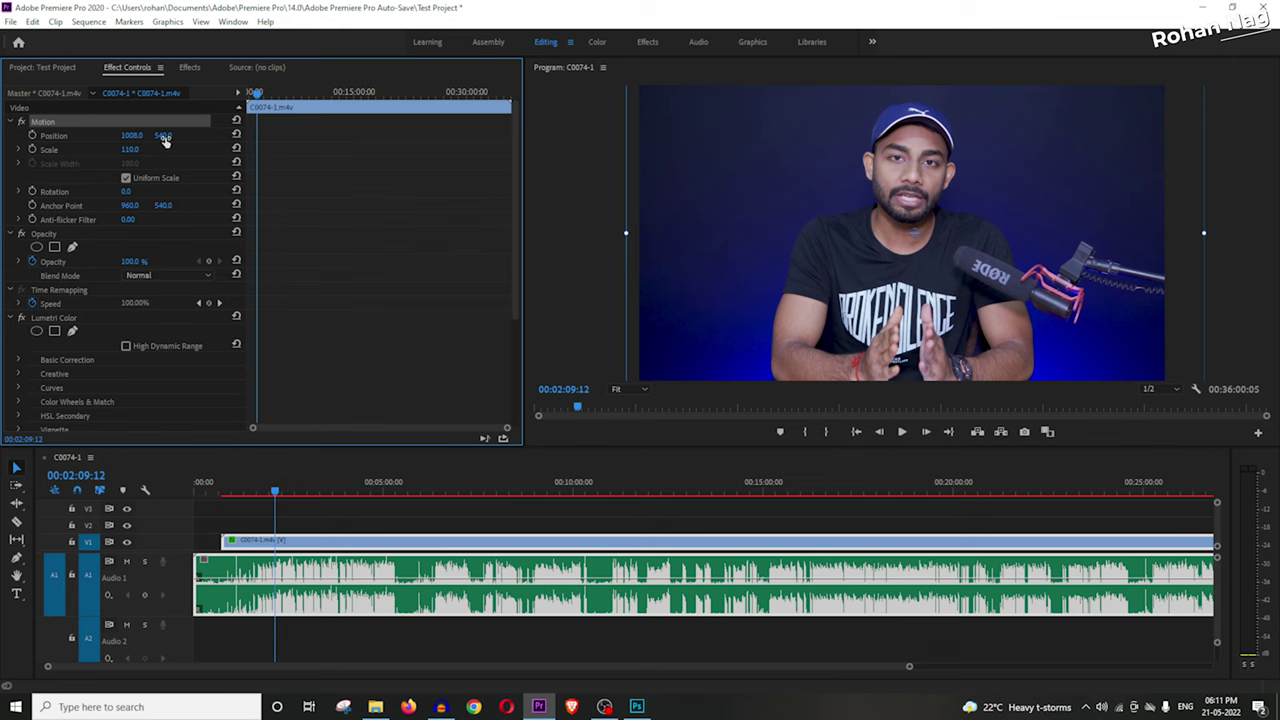
left_click_drag(163, 135, 125, 135)
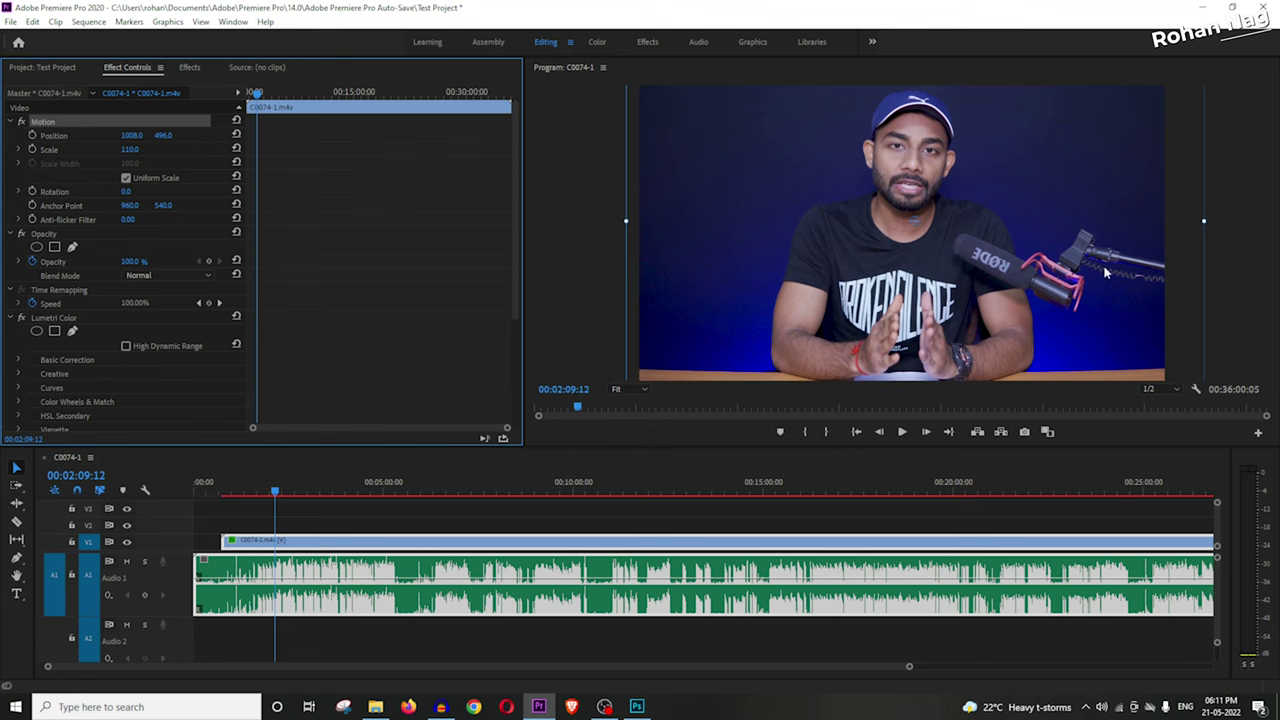
left_click(1242, 303)
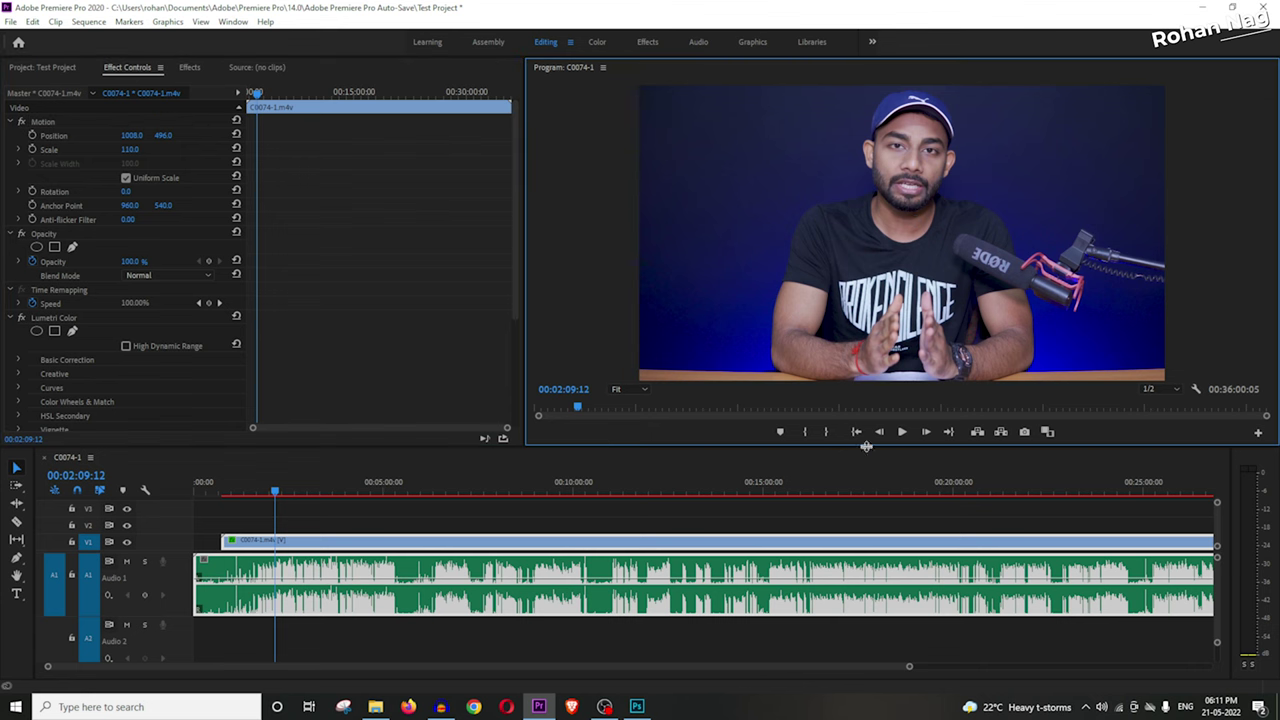
Step: Zoom into the timeline and examine the voice waveform from about 00:01:40:00 to 00:04:11:19 for places to cut
left_click_drag(273, 492, 256, 492)
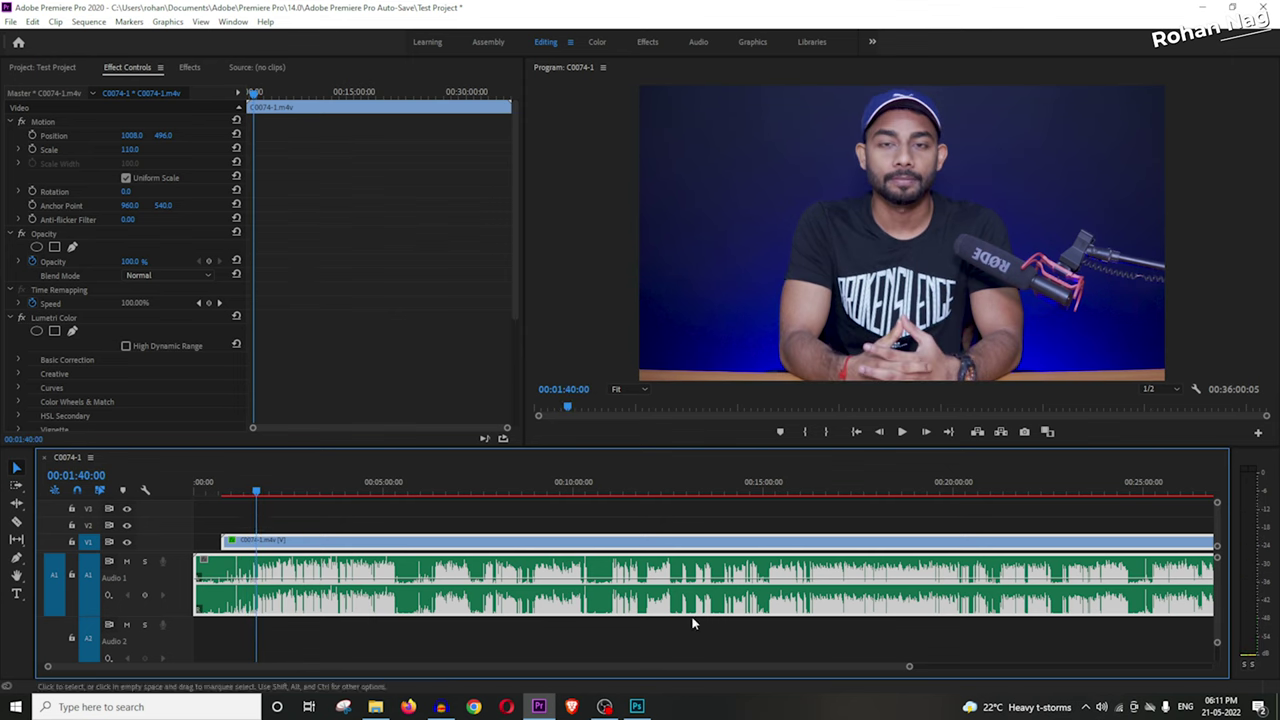
left_click_drag(912, 670, 569, 674)
scroll(843, 646, "down", 3)
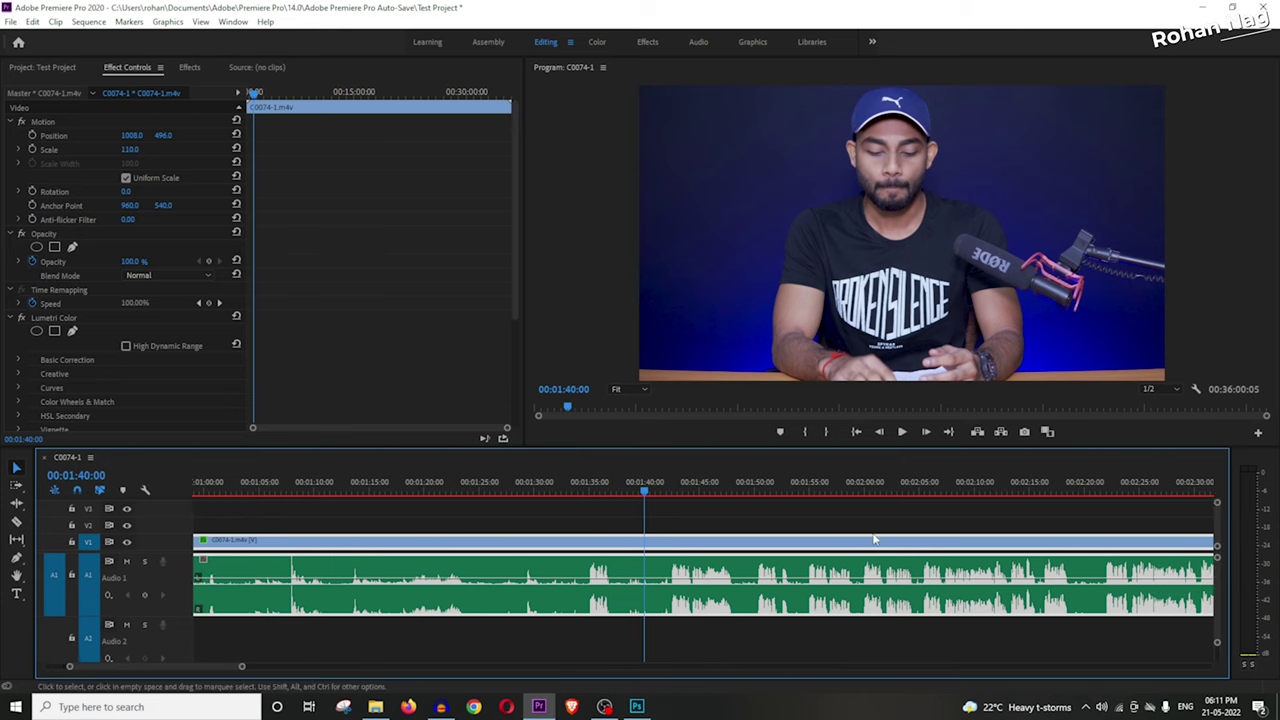
left_click(784, 491)
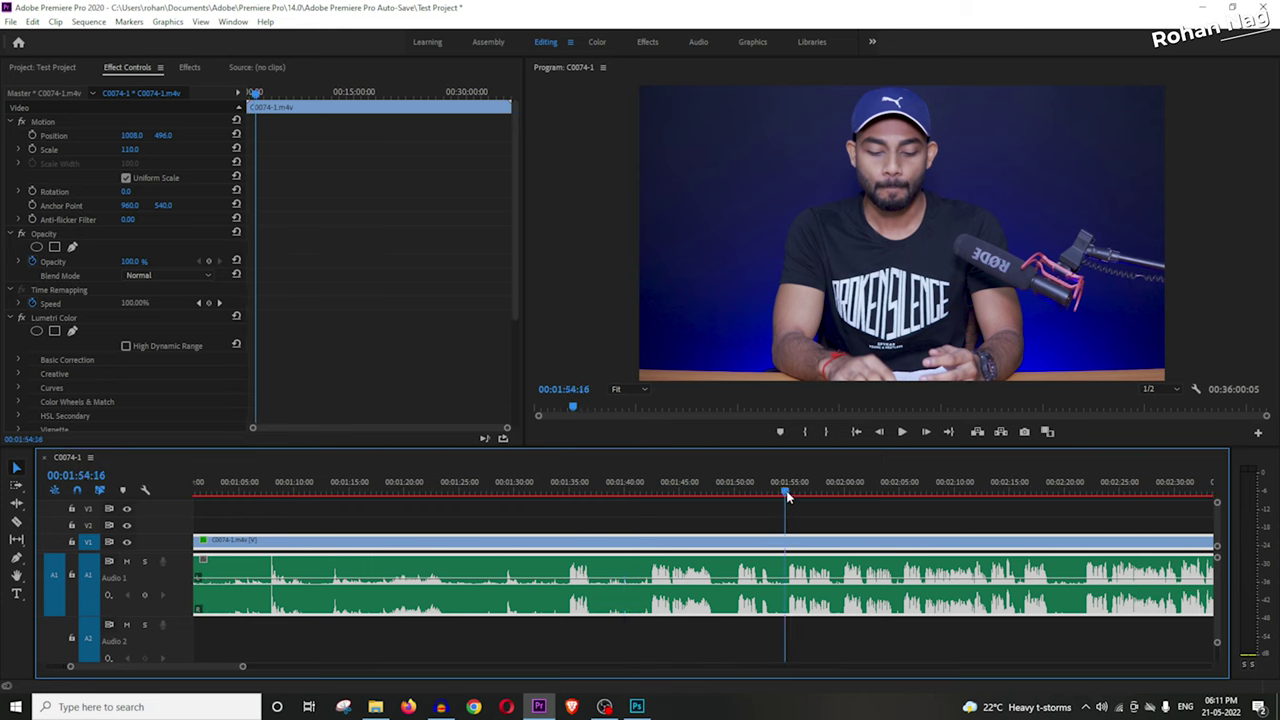
scroll(1055, 550, "down", 4)
scroll(1055, 550, "down", 5)
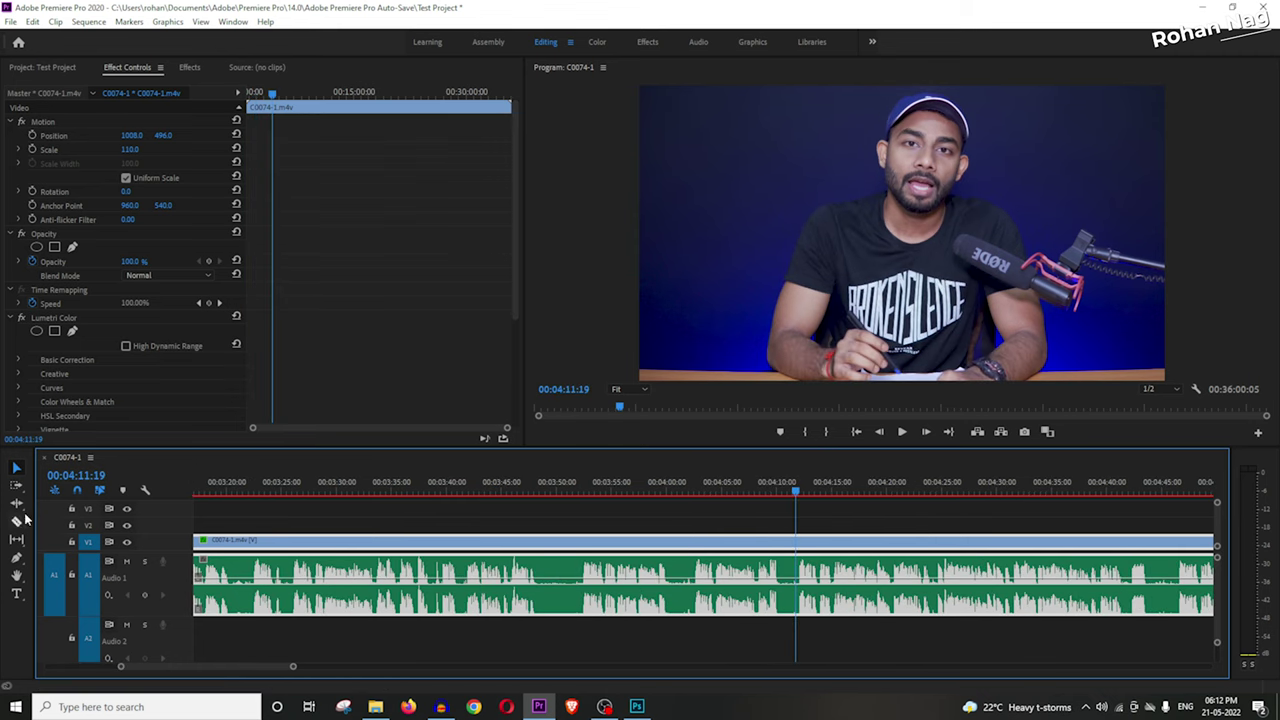
Step: Split the C0074-1 clip at 00:04:11:19, delete the part before the cut and close the gap it leaves
left_click(18, 520)
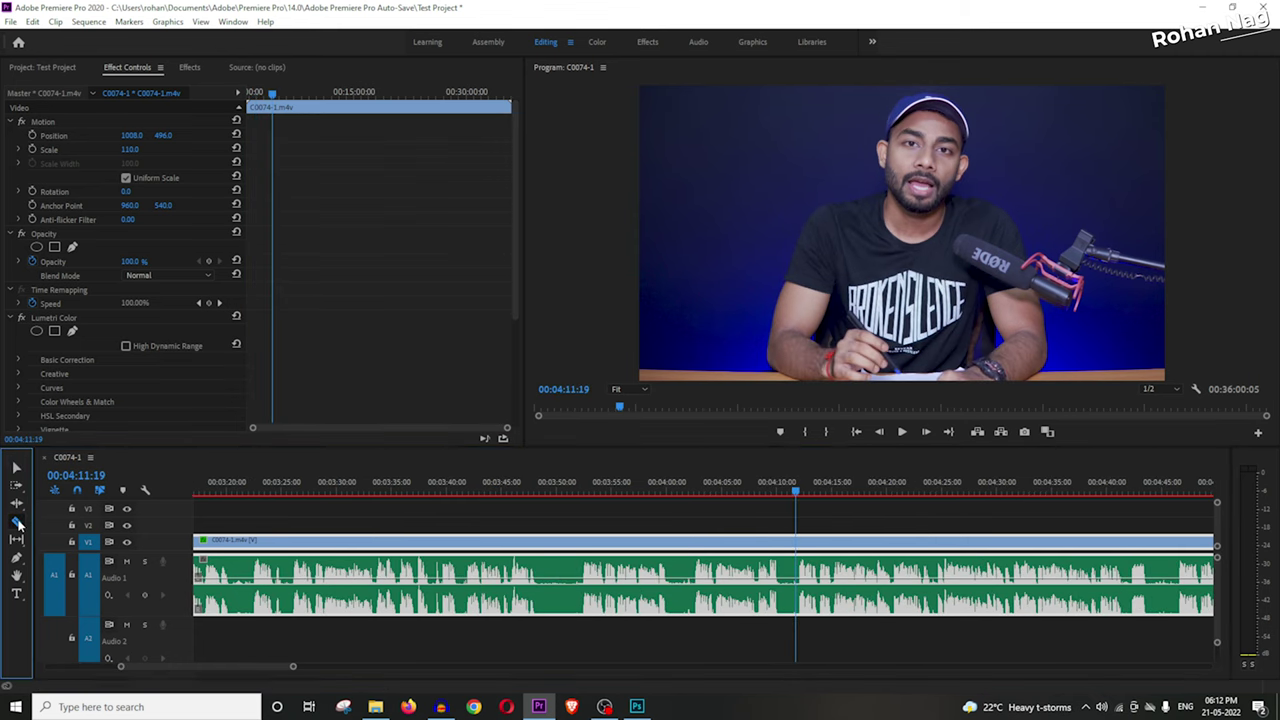
left_click(797, 541)
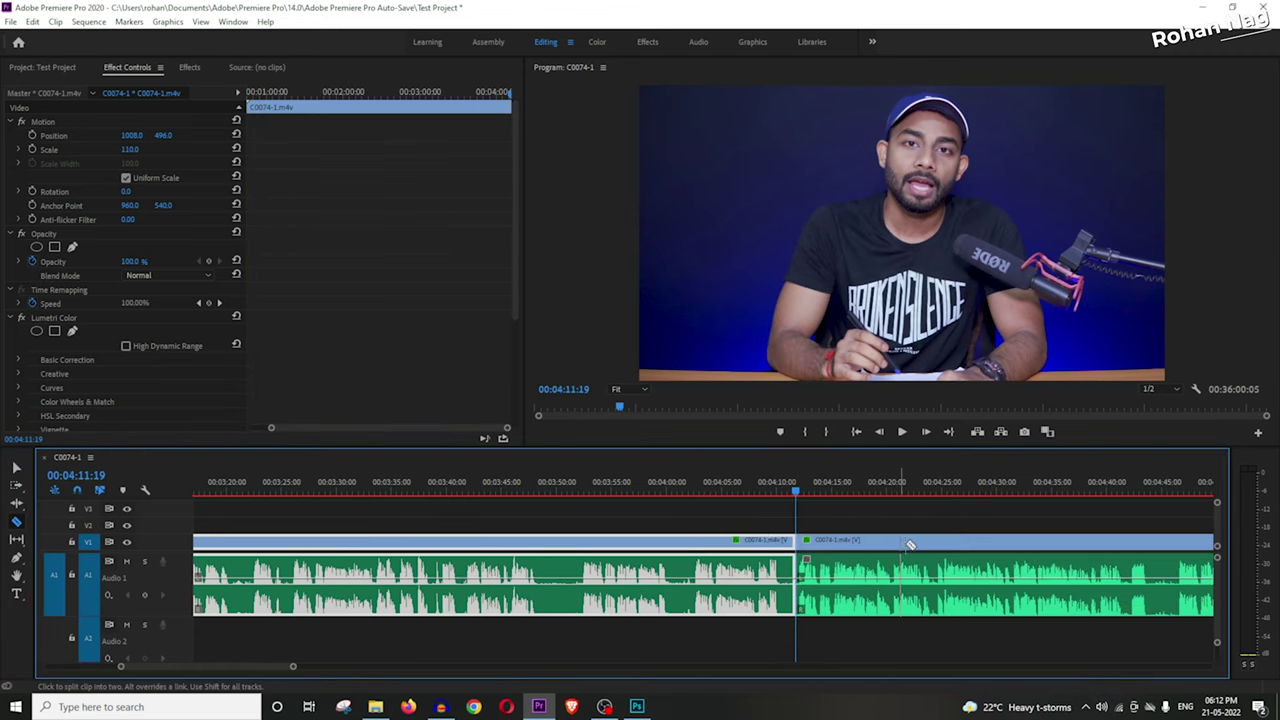
left_click(16, 467)
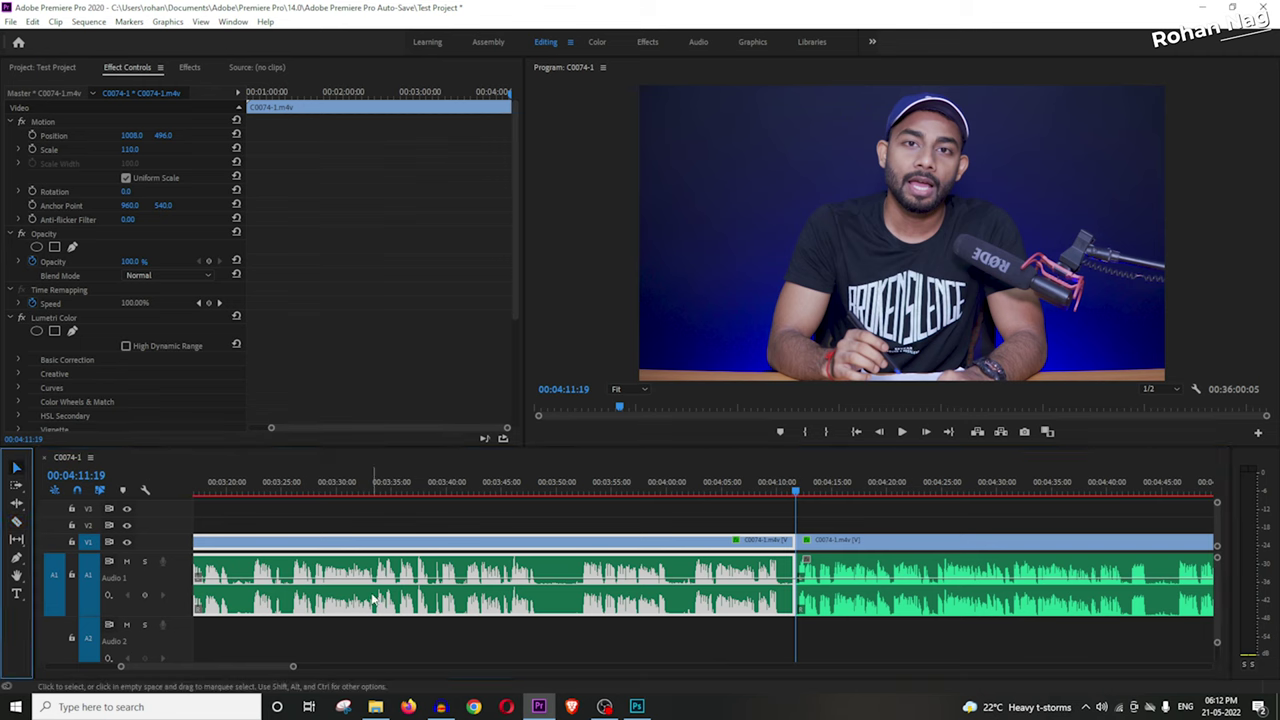
left_click(375, 587)
key("Delete")
left_click(403, 577)
key("Delete")
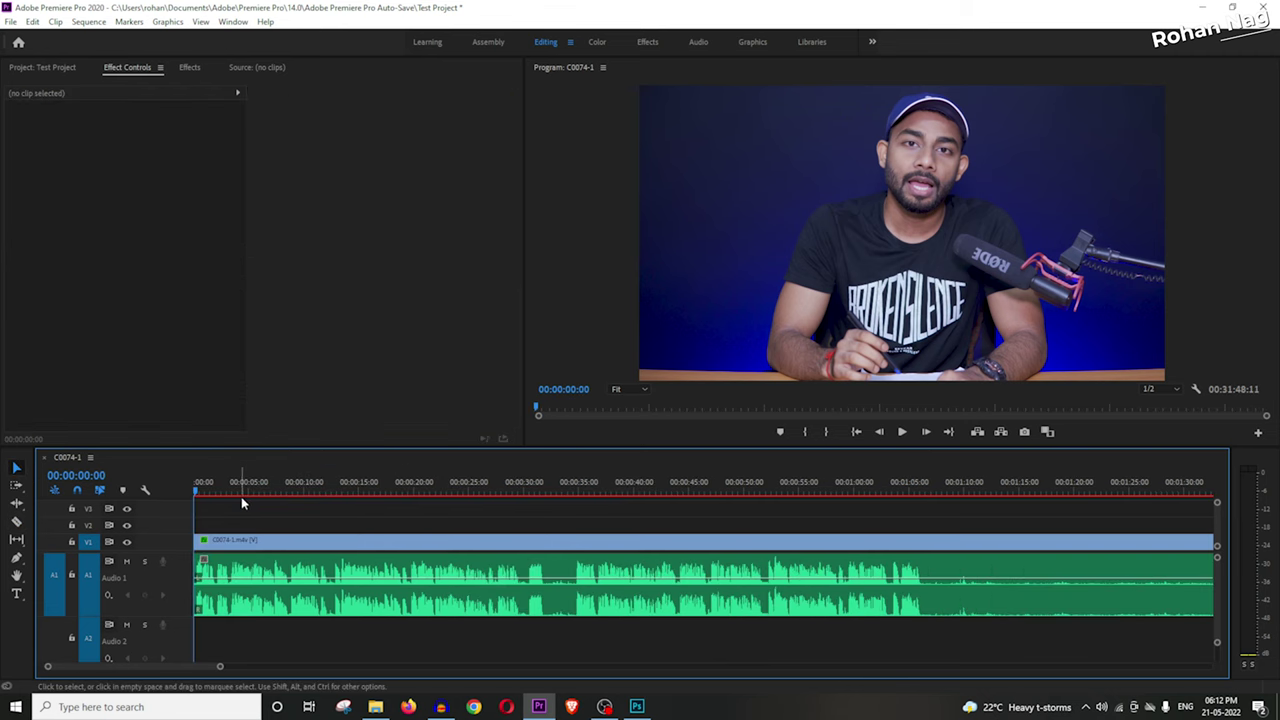
Step: Play the opening, split the clip at 00:00:32:00 where the intro ends, and shift the remaining footage about 11 seconds forward
key("space")
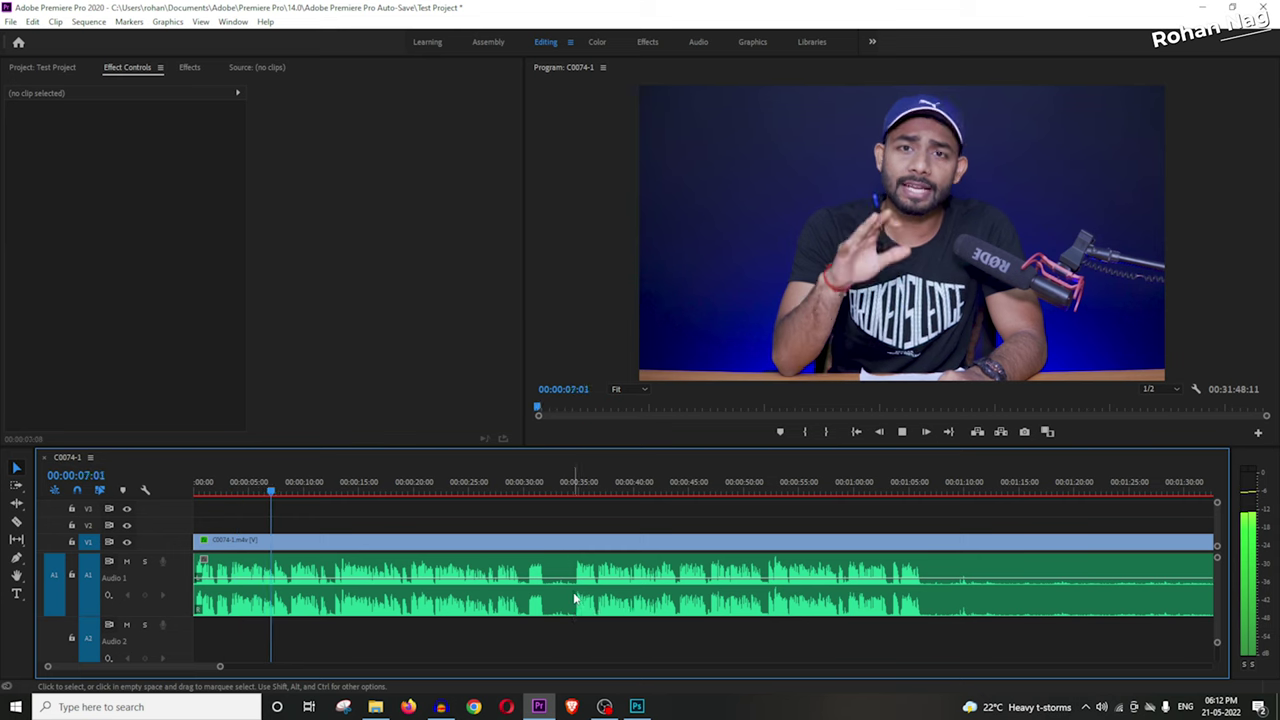
key("space")
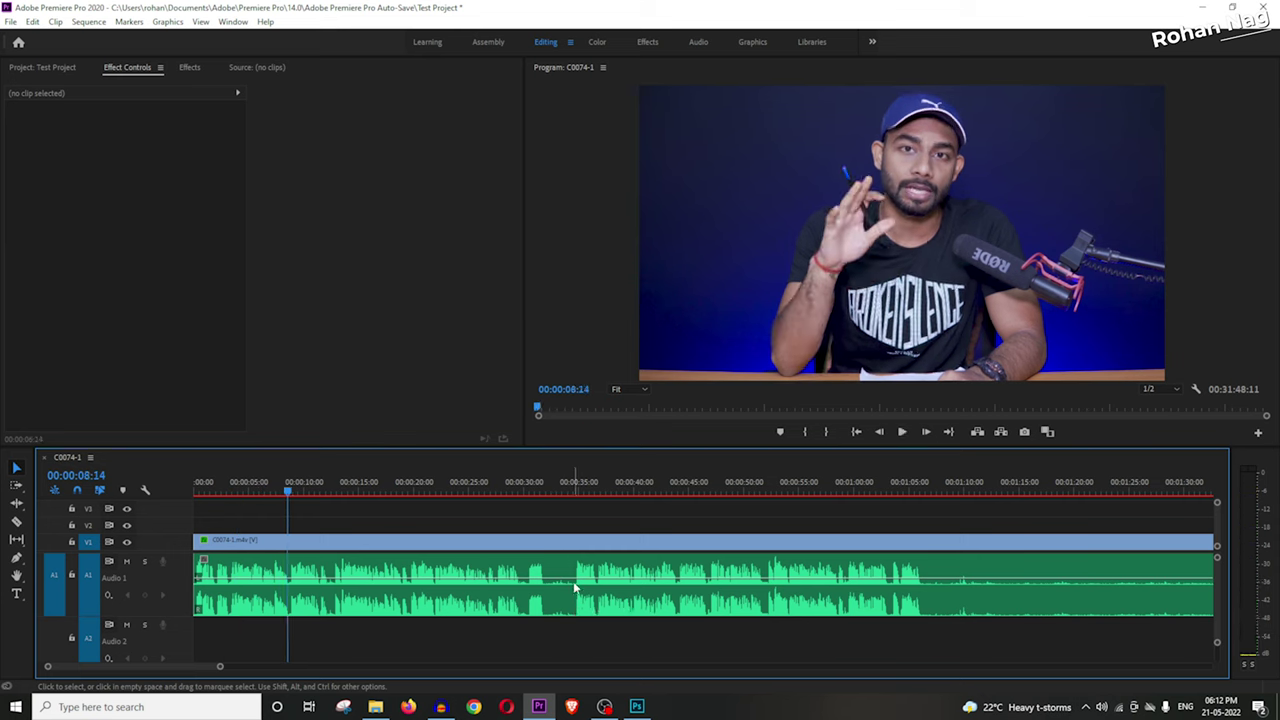
left_click_drag(287, 492, 546, 540)
left_click(16, 521)
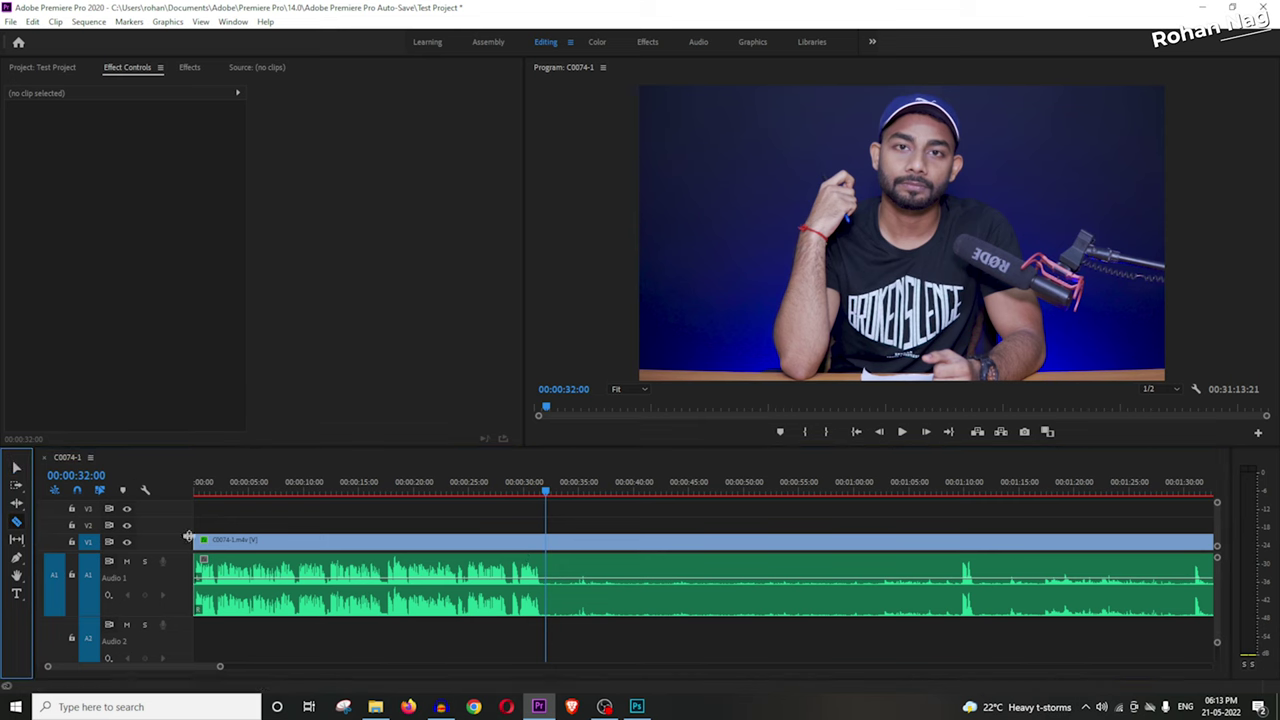
left_click(546, 545)
left_click(16, 467)
left_click_drag(560, 550, 650, 556)
Step: Mark the typed-title section of Black Video.mp4 with its out point at 00:00:04:07 and place it at 00:00:32:00 on V1
left_click(54, 71)
double_click(308, 256)
left_click_drag(189, 407, 45, 407)
key("space")
key("space")
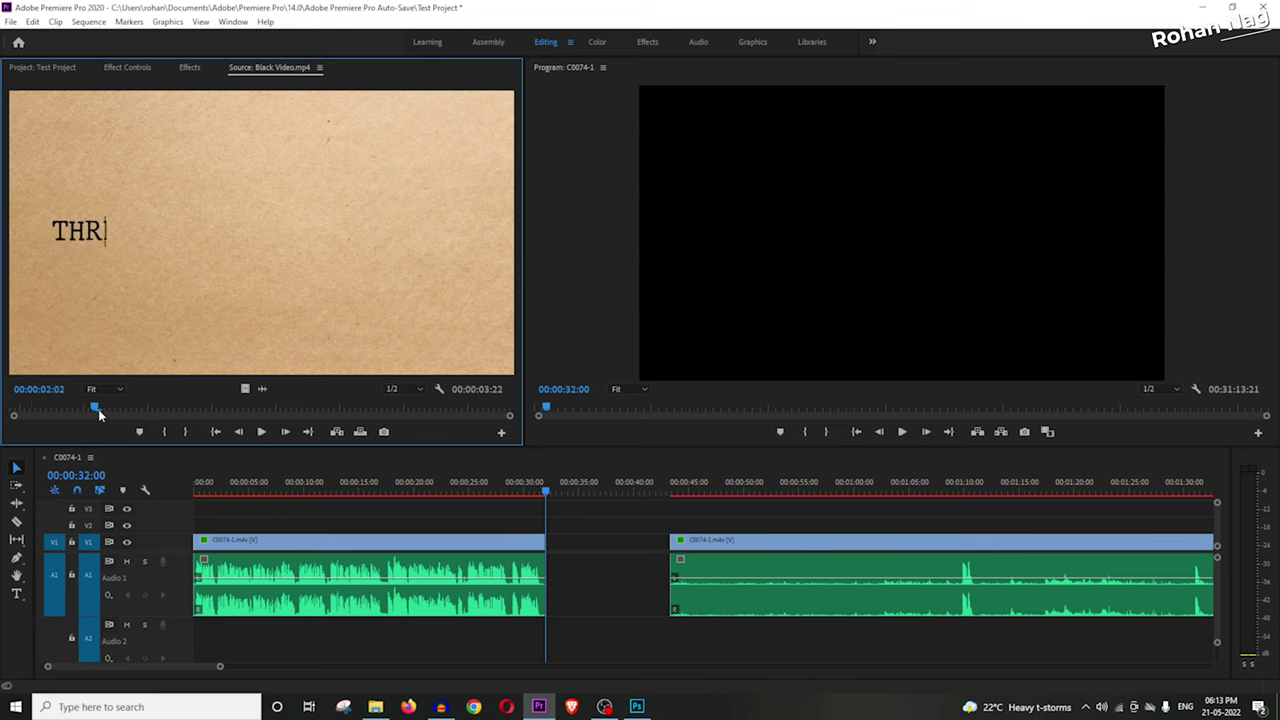
left_click(54, 411)
key("space")
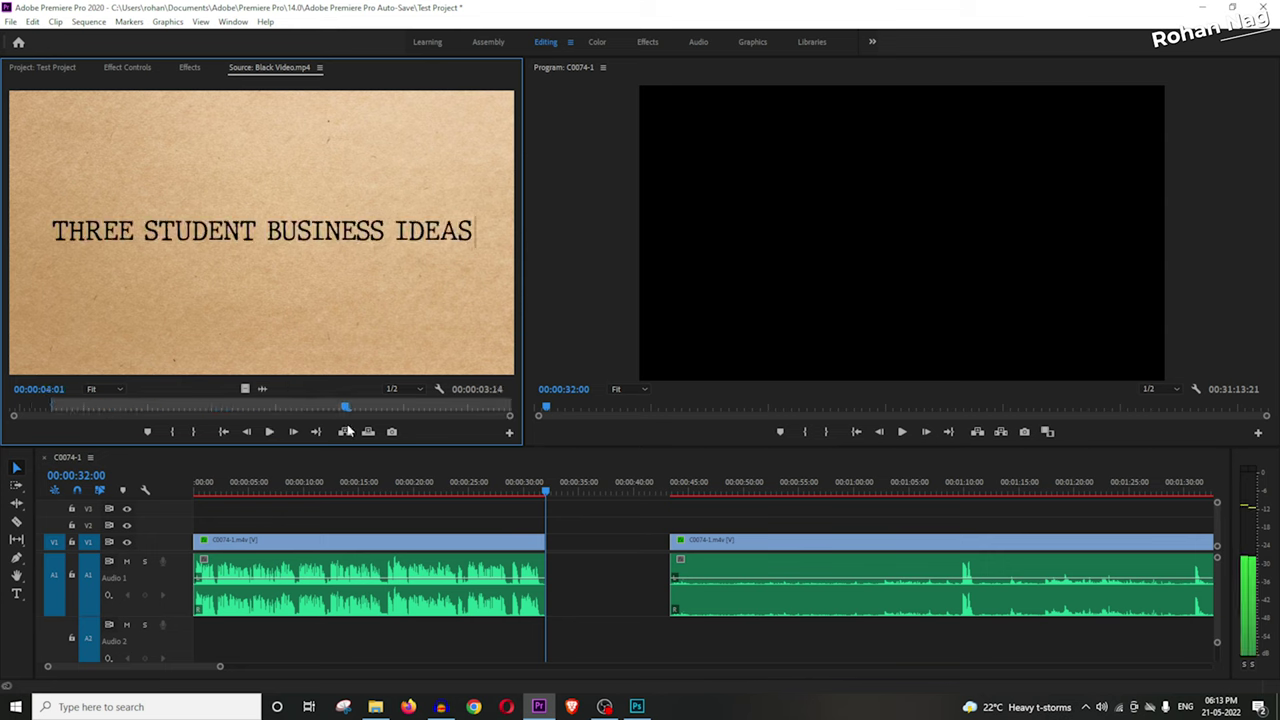
left_click(195, 435)
left_click_drag(285, 230, 565, 572)
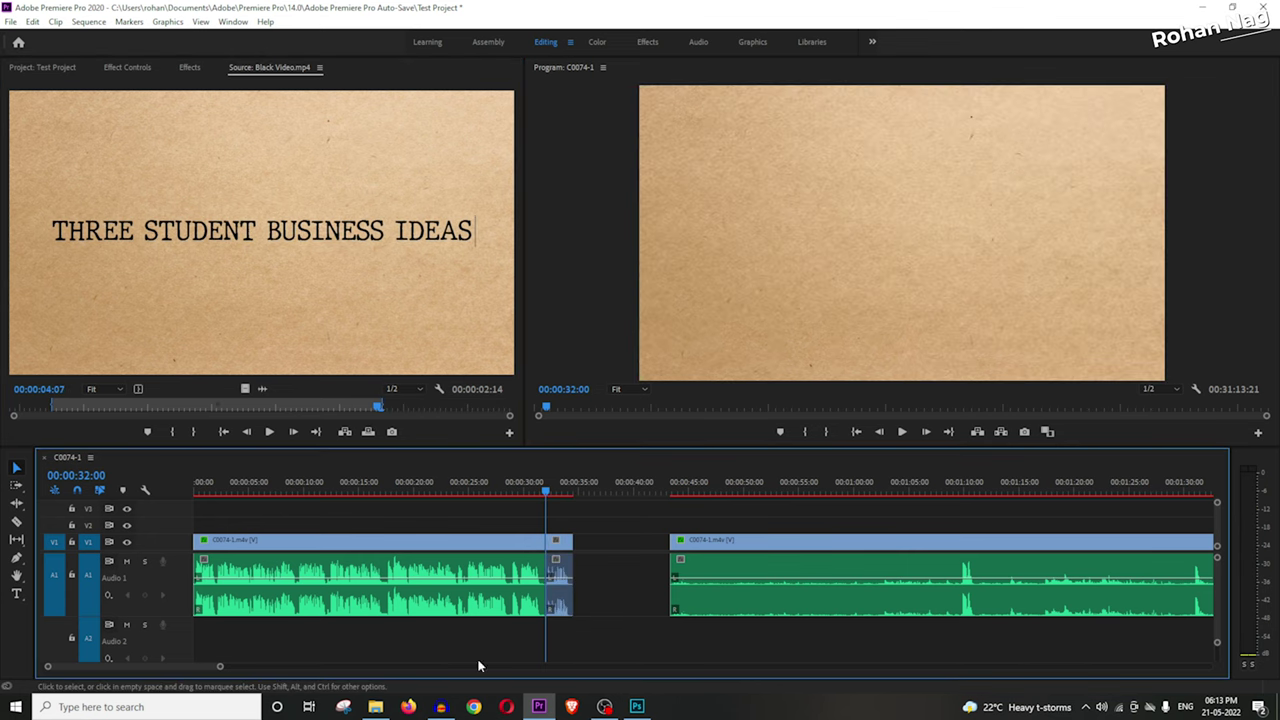
Step: Try a Random Wipe transition at the cut between the intro clip and Black Video.mp4
left_click_drag(220, 668, 150, 661)
left_click_drag(792, 542, 816, 548)
left_click_drag(724, 548, 706, 548)
left_click(190, 67)
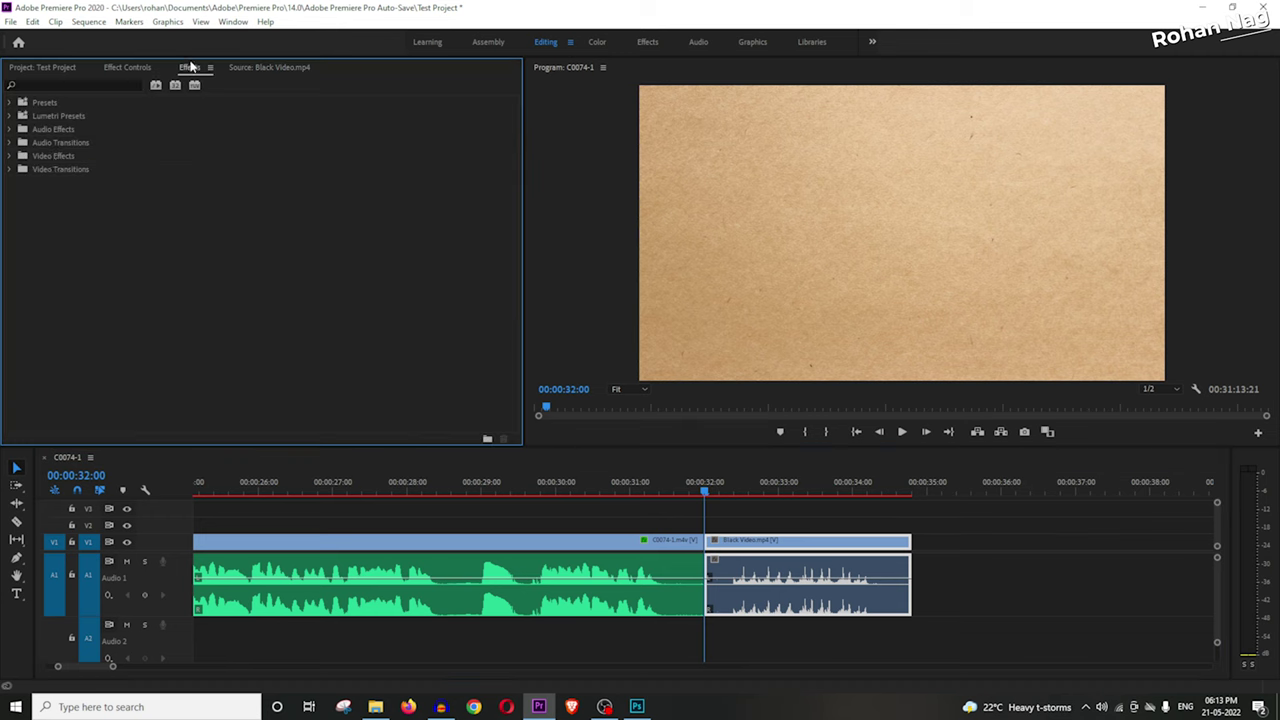
left_click(9, 169)
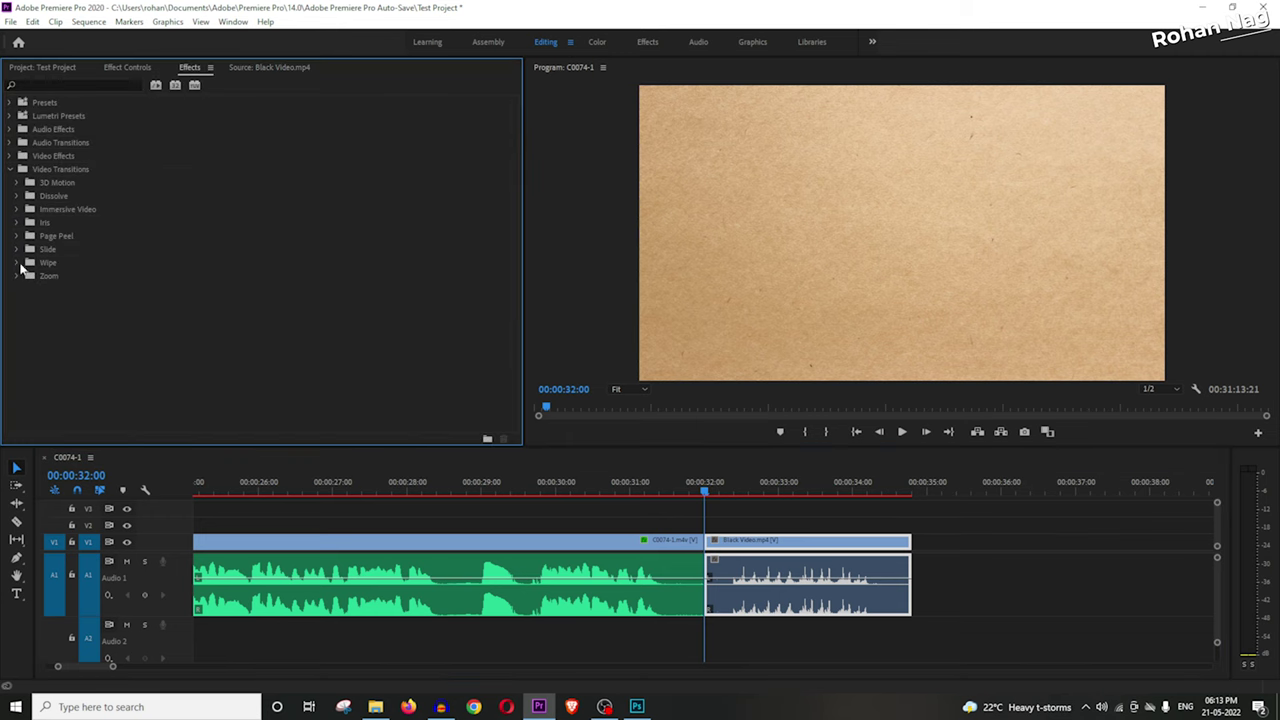
left_click(17, 262)
scroll(72, 256, "down", 2)
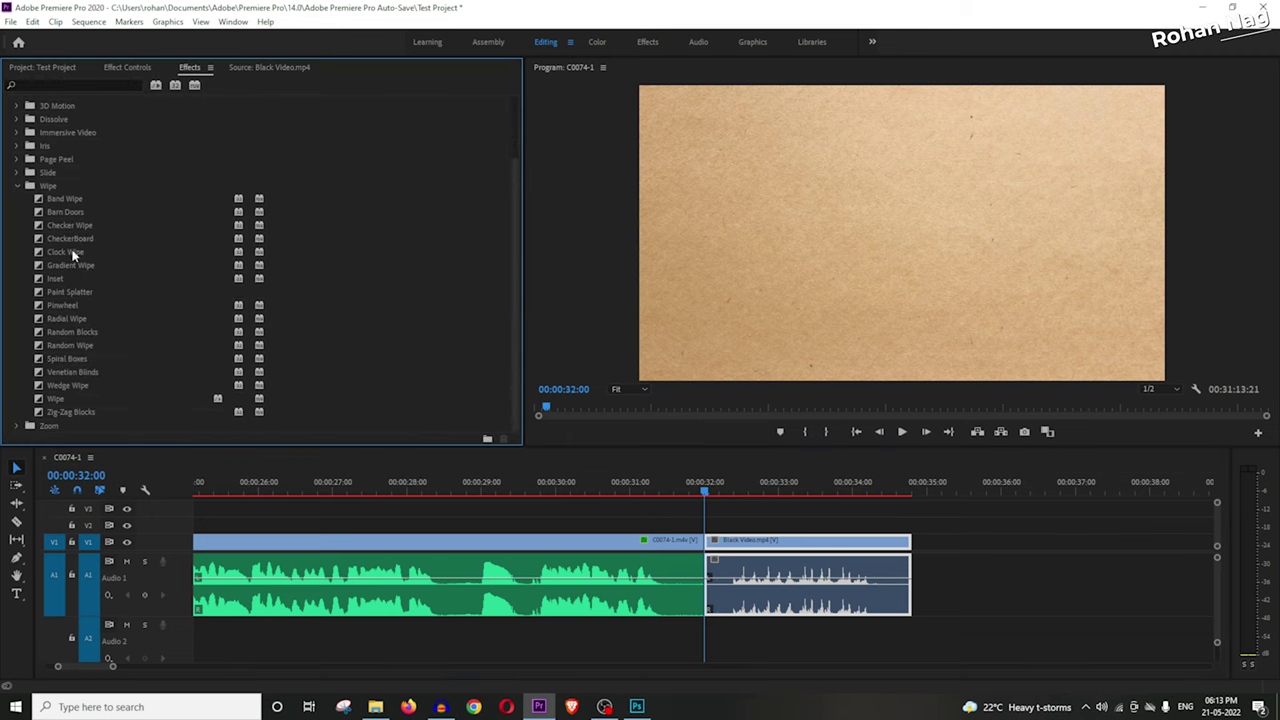
left_click(91, 347)
left_click_drag(224, 404, 712, 548)
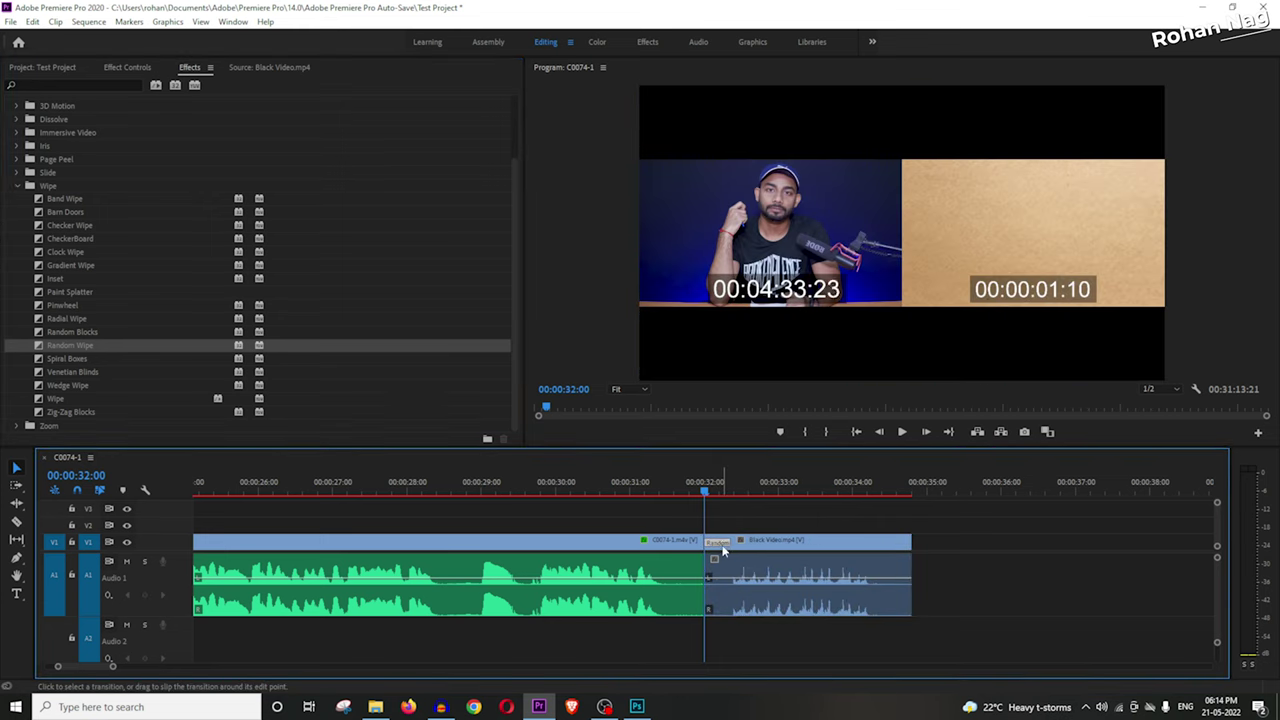
Step: Replace the transition between the intro clip and Black Video.mp4 with a Radial Wipe and preview it
left_click(663, 488)
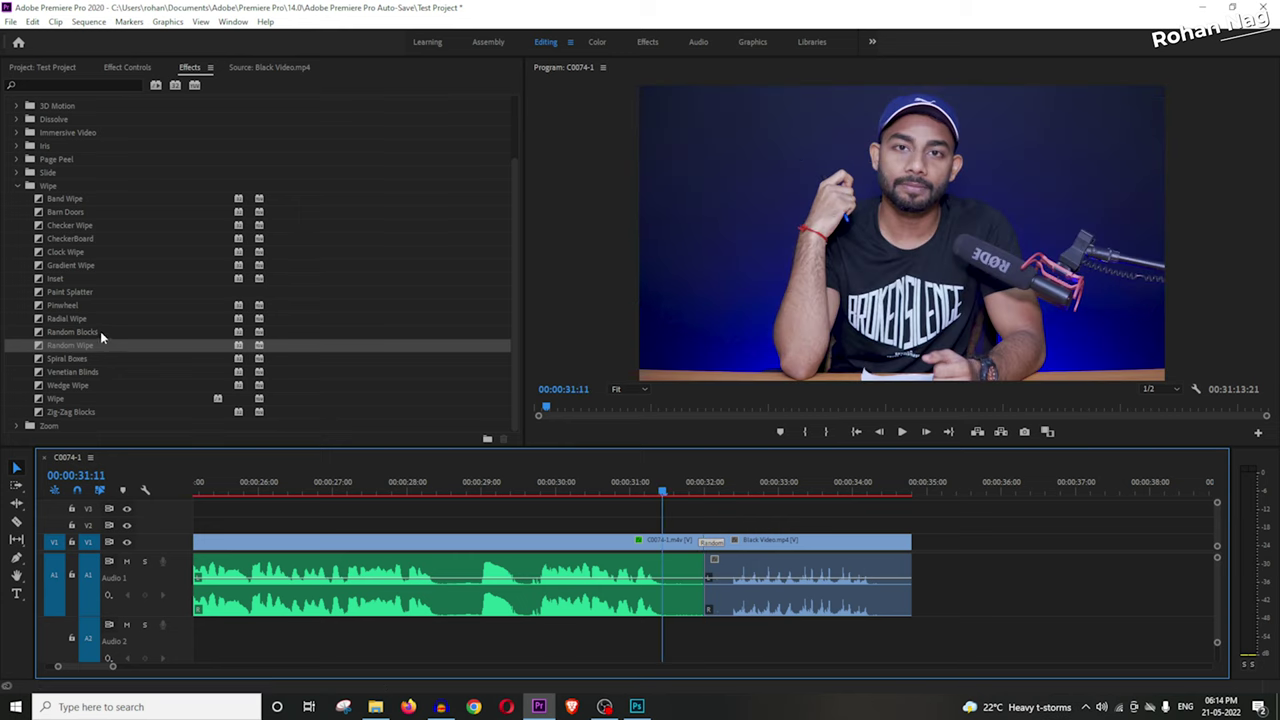
left_click_drag(92, 318, 714, 552)
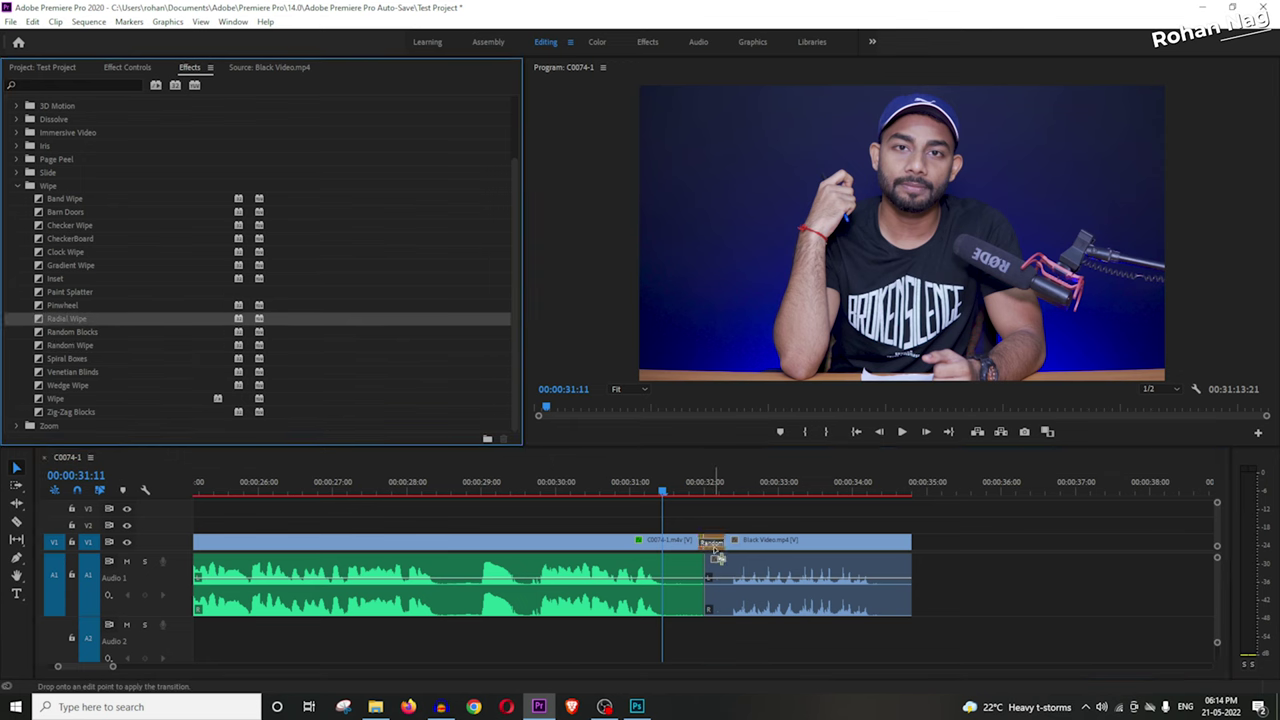
key("space")
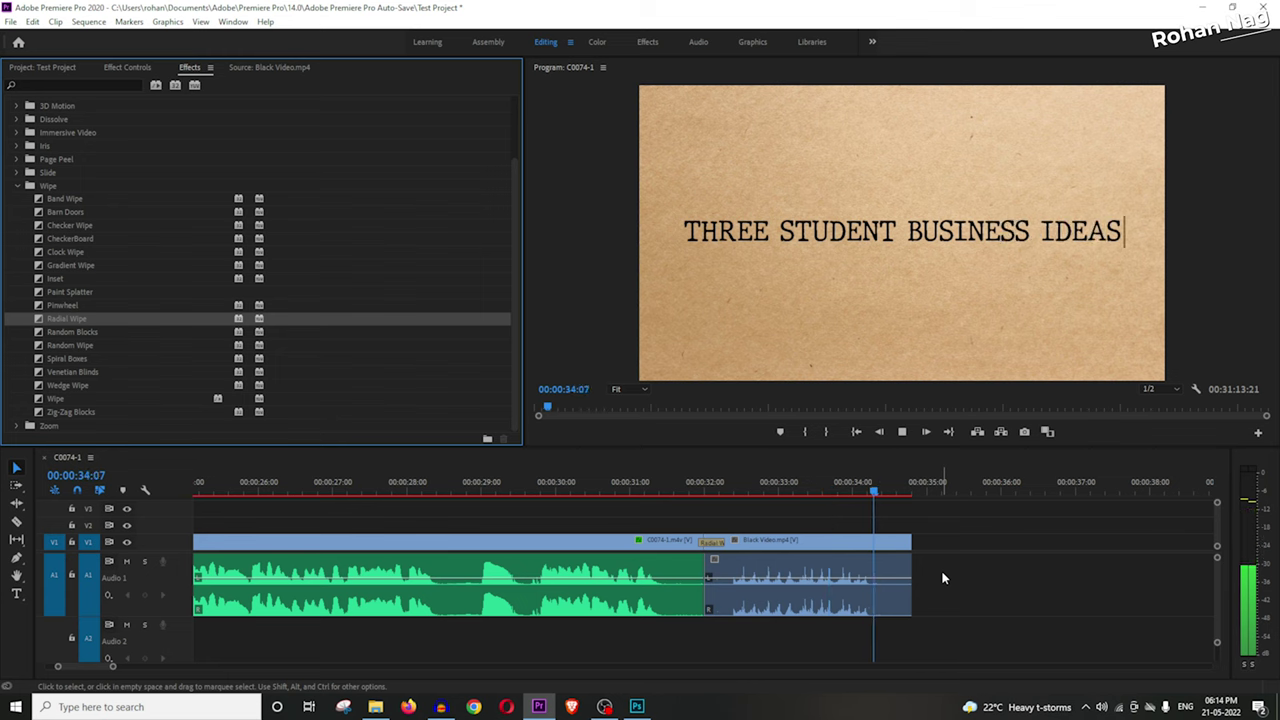
key("space")
Step: Trim the start of the following C0074-1 clip to 00:01:36:05 and close the gap after Black Video.mp4
scroll(758, 660, "down", 1)
left_click_drag(112, 666, 315, 668)
scroll(1164, 564, "down", 3)
left_click(673, 494)
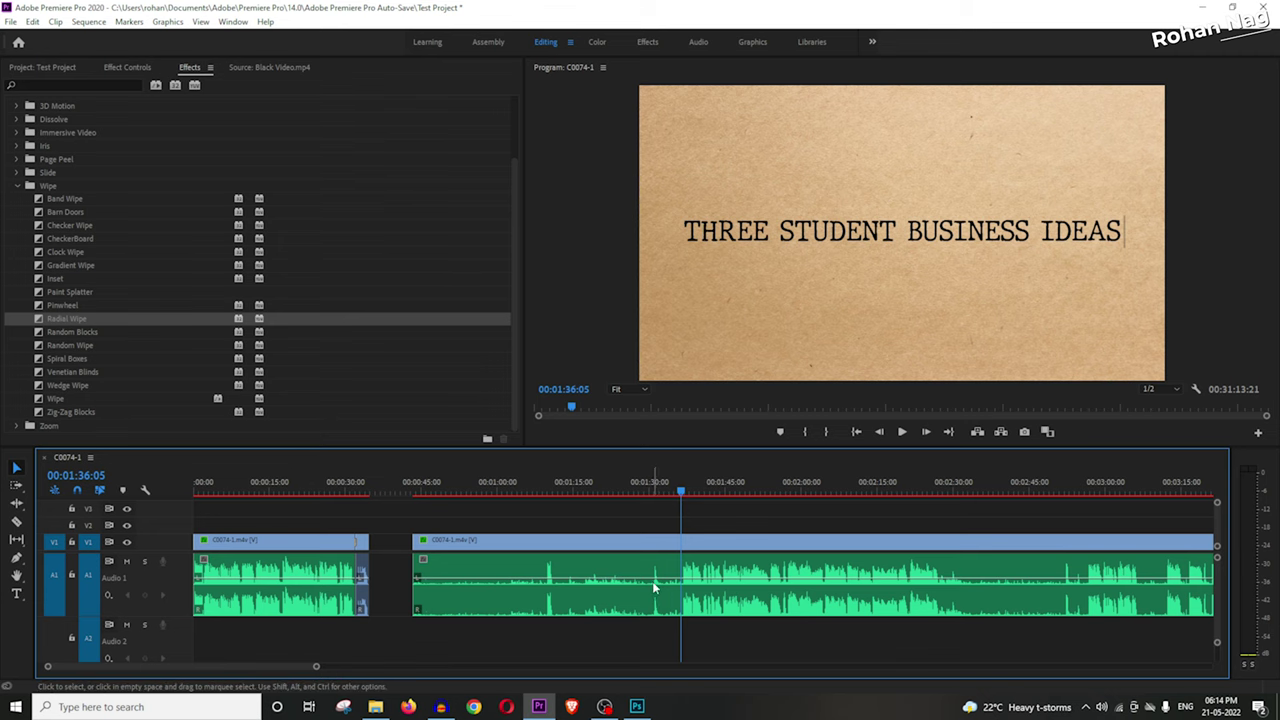
key("ctrl+alt+q")
key("space")
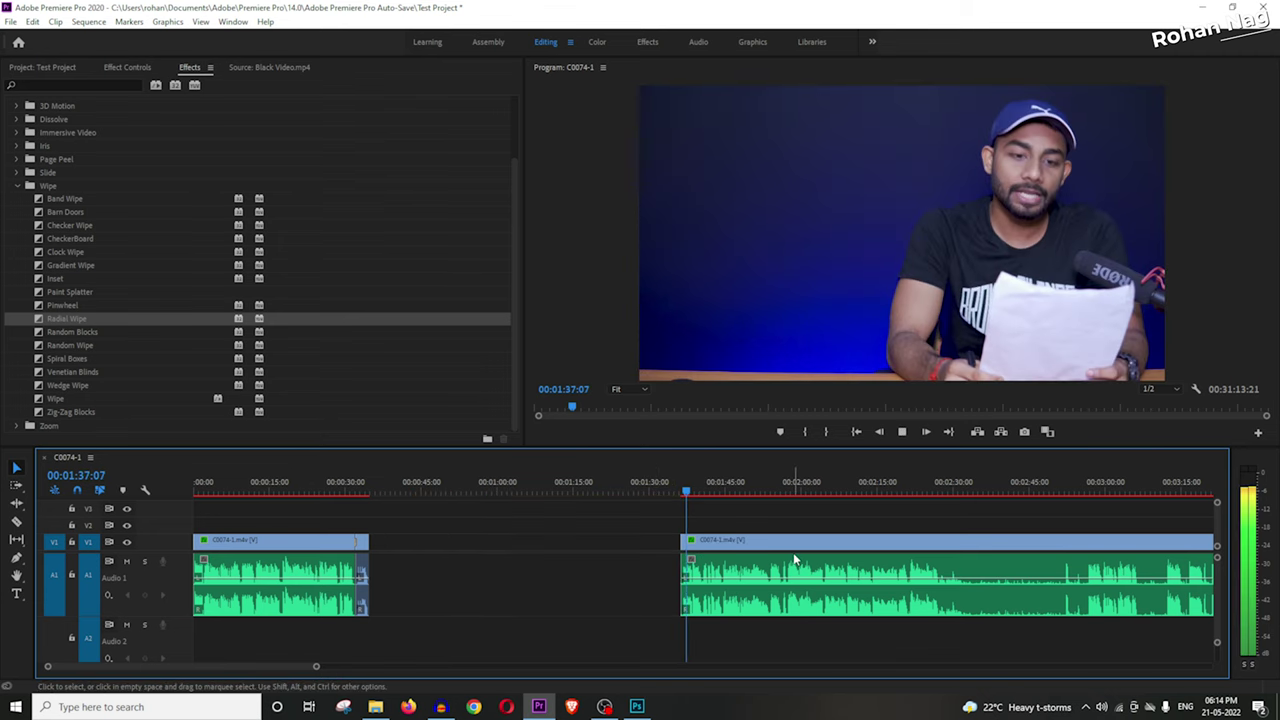
right_click(460, 570)
left_click(483, 578)
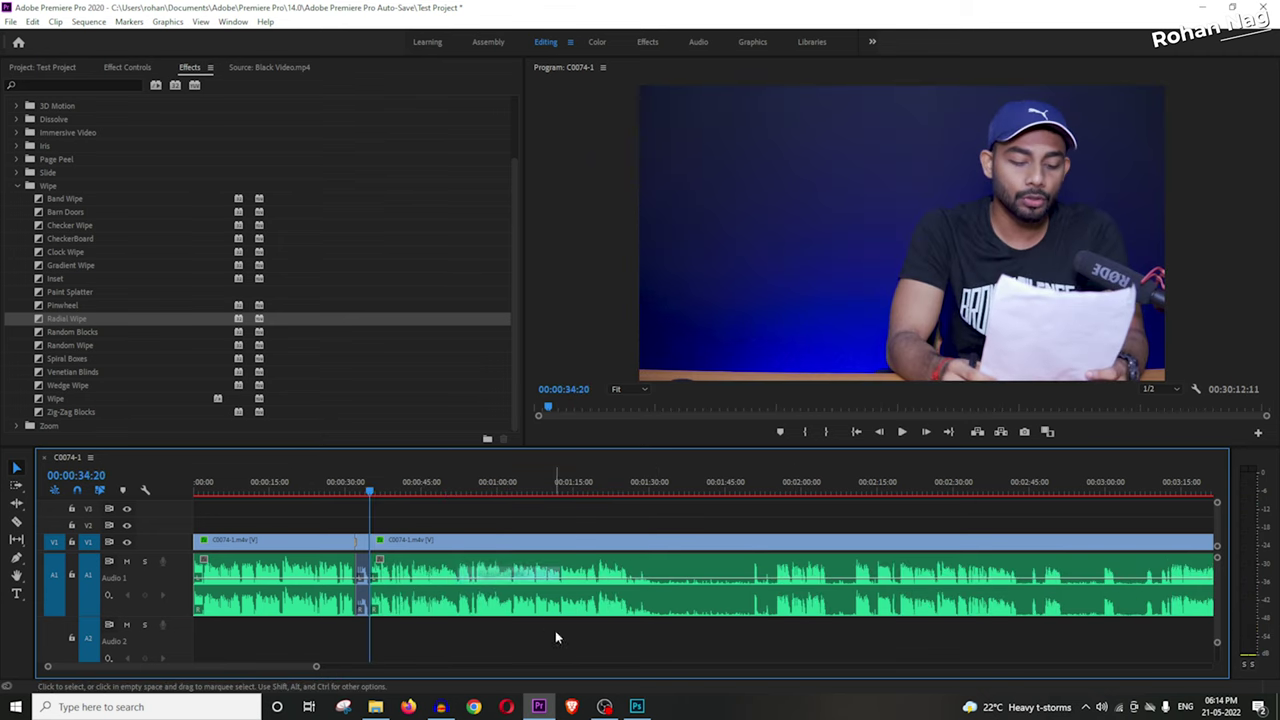
Step: Add a Radial Wipe between Black Video.mp4 and the following speaker clip, and shorten it to 18 frames
left_click_drag(316, 668, 97, 666)
left_click_drag(97, 322, 706, 543)
left_click_drag(787, 555, 745, 560)
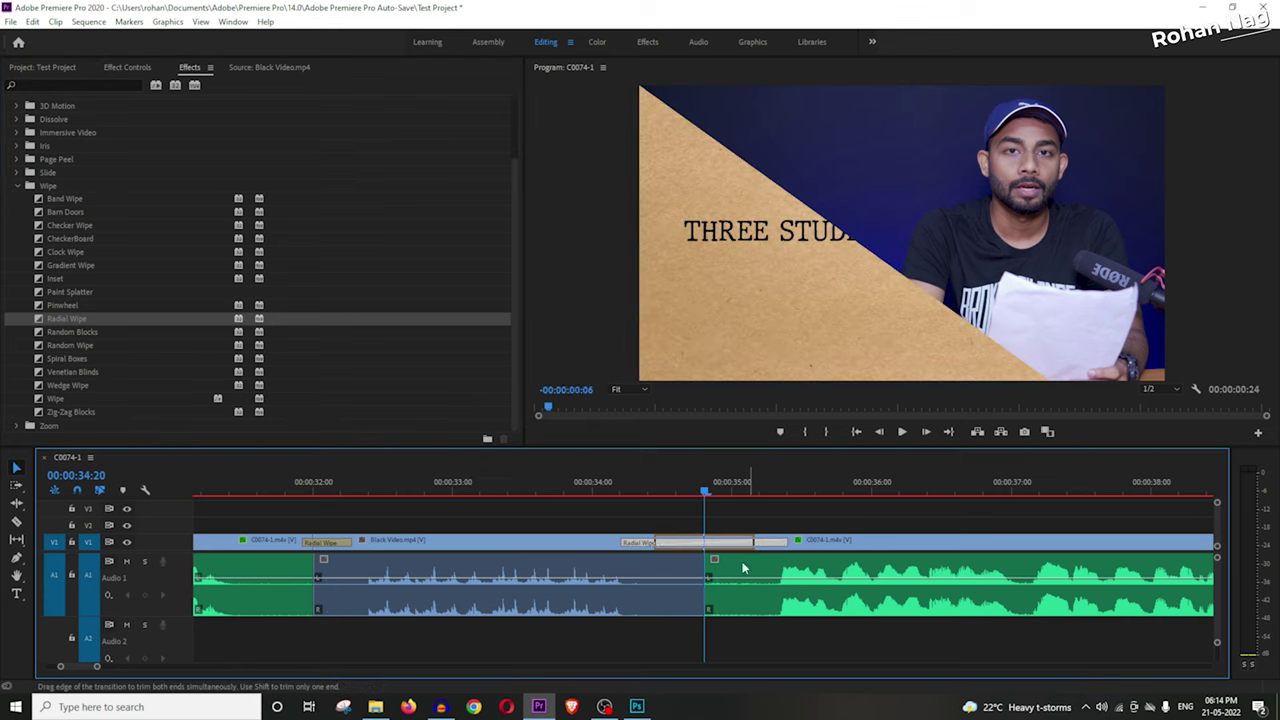
Step: Reverse the Radial Wipe after Black Video.mp4 and play back the title section to preview it
left_click(138, 68)
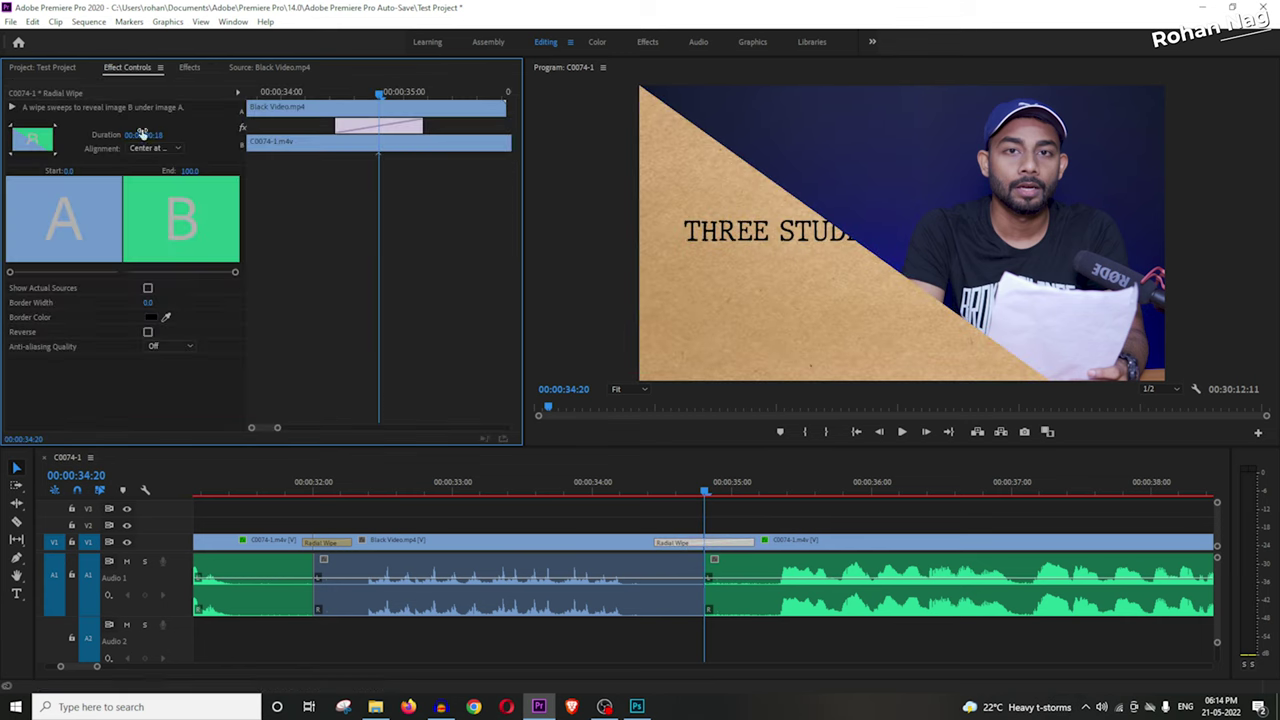
left_click(149, 333)
left_click(549, 492)
left_click_drag(297, 485, 583, 550)
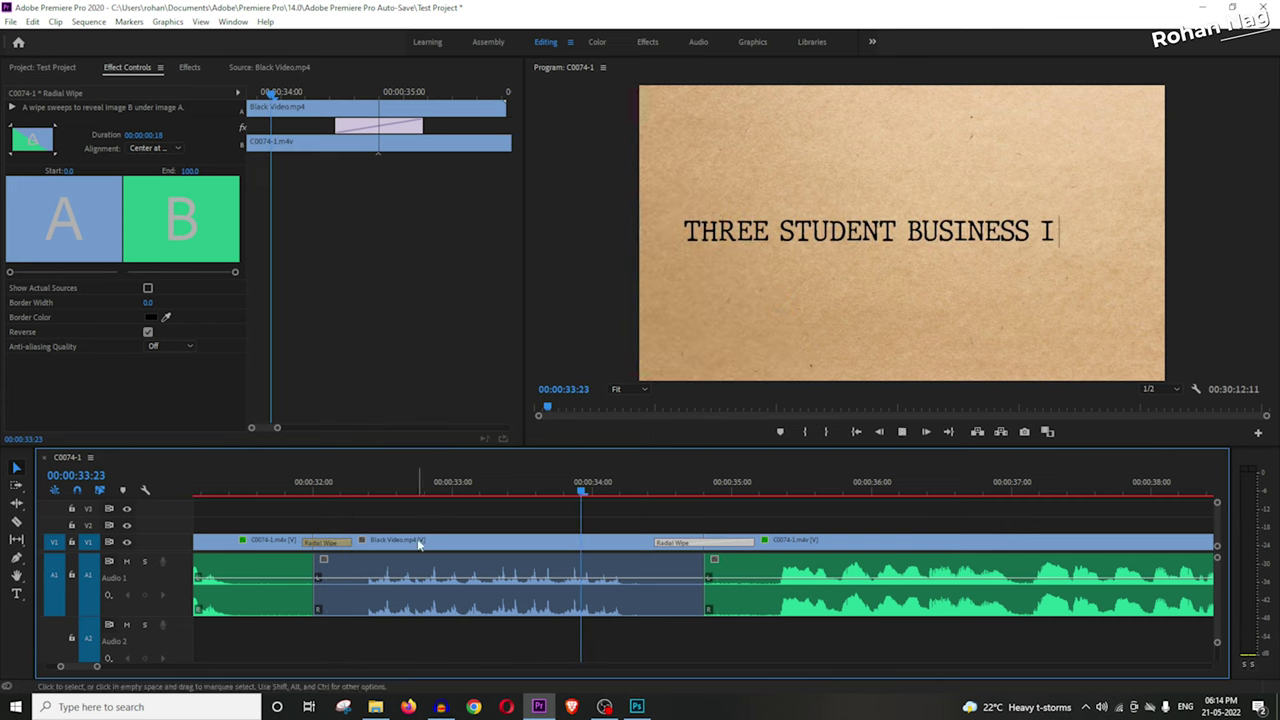
key("space")
key("space")
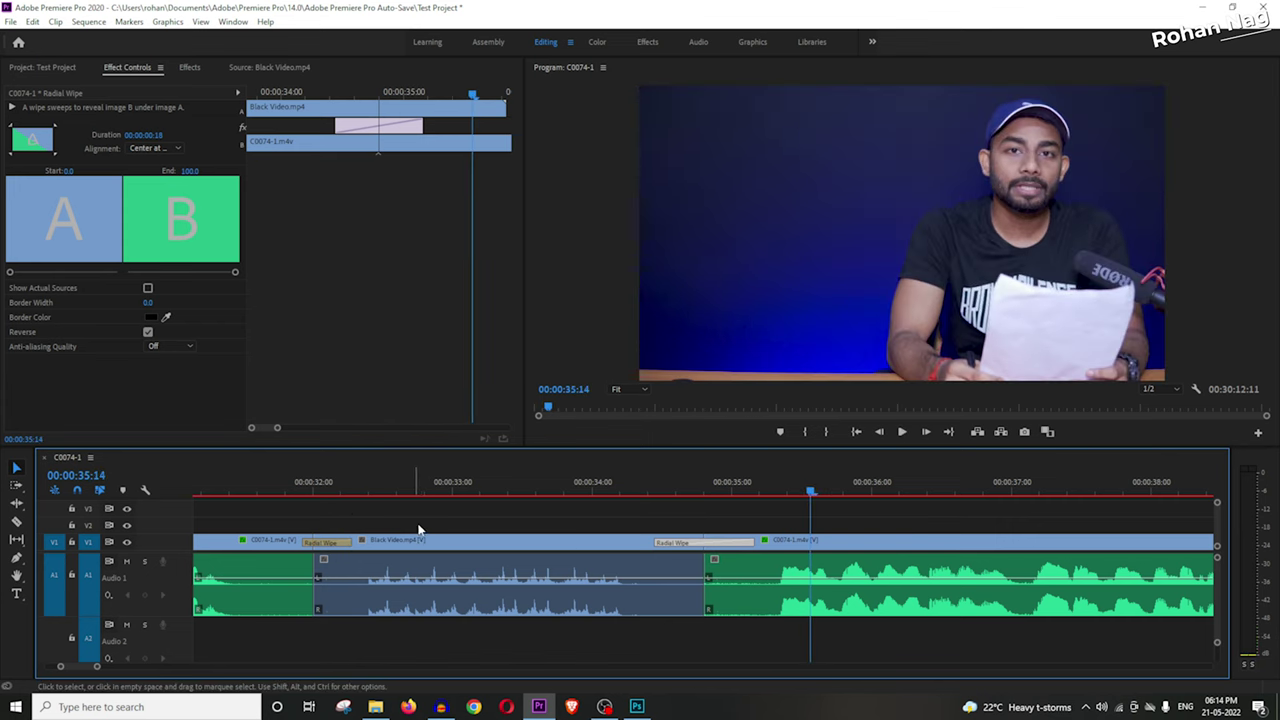
Step: Zoom in on the speaker clip after the title and listen to the narration up to about 00:00:38:19
scroll(712, 626, "down", 2)
mouse_move(97, 668)
left_mouse_down()
mouse_move(156, 668)
mouse_move(77, 666)
left_mouse_up()
left_click(596, 494)
mouse_move(605, 496)
left_mouse_down()
mouse_move(812, 505)
mouse_move(596, 500)
left_mouse_up()
key("space")
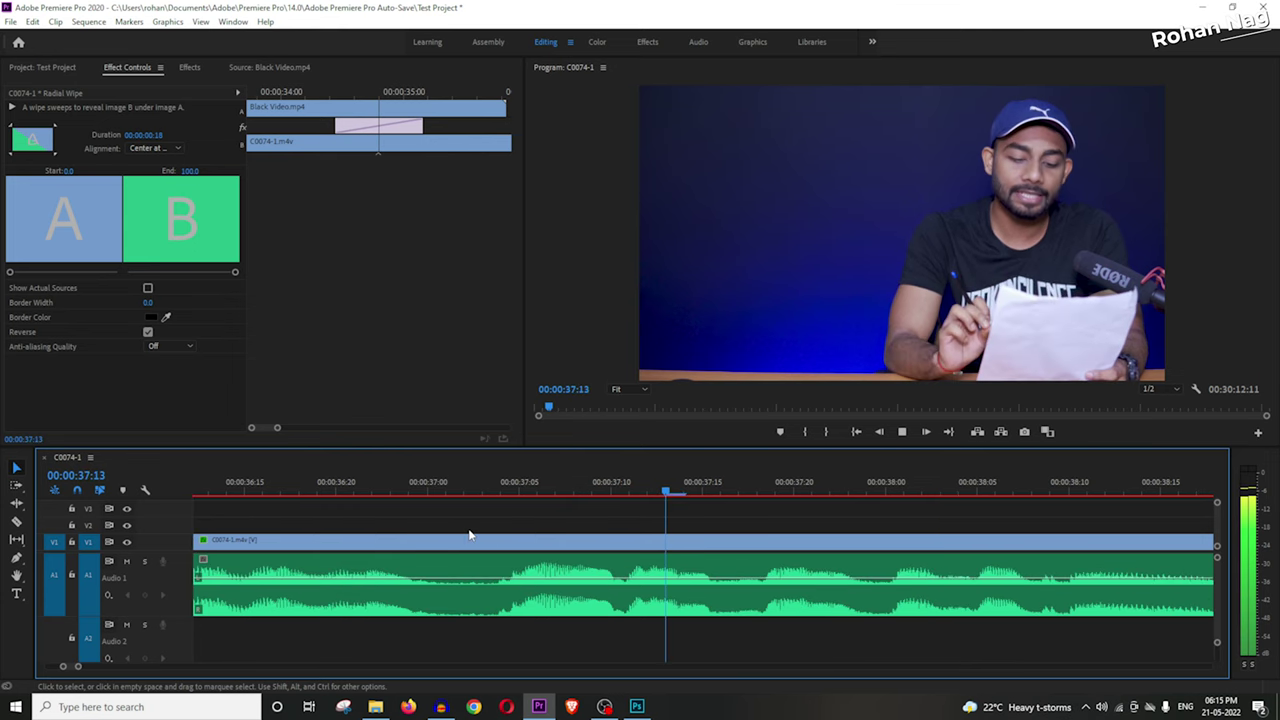
key("space")
key("minus")
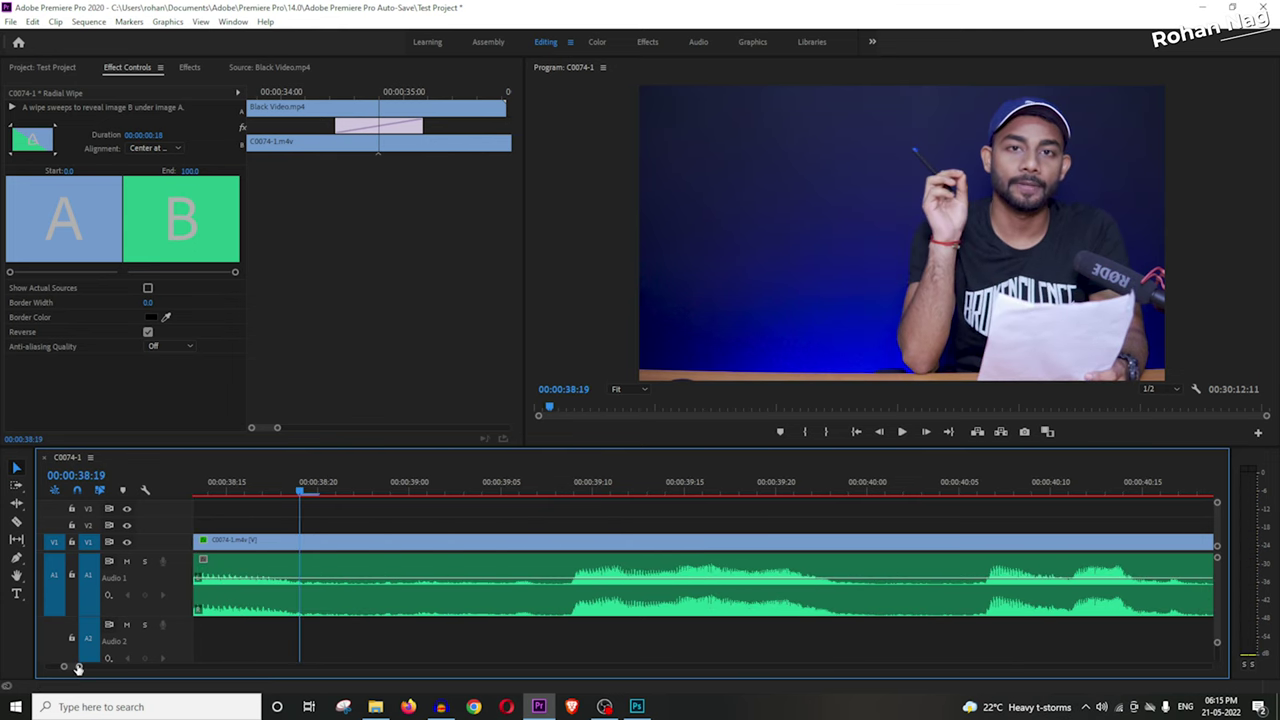
key("minus")
key("minus")
Step: Place the 1.png overlay on V2 above the speaker clip, starting at 00:00:35:05
left_click(617, 496)
left_click_drag(617, 500, 613, 499)
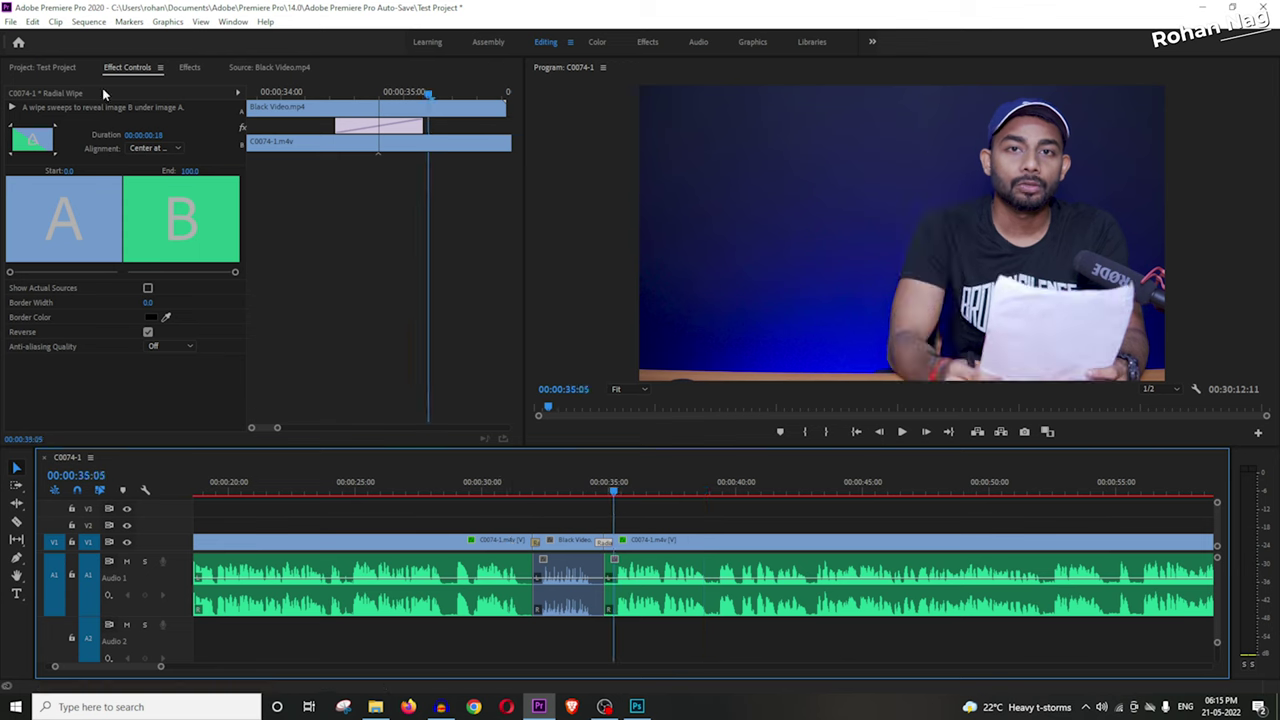
left_click(42, 67)
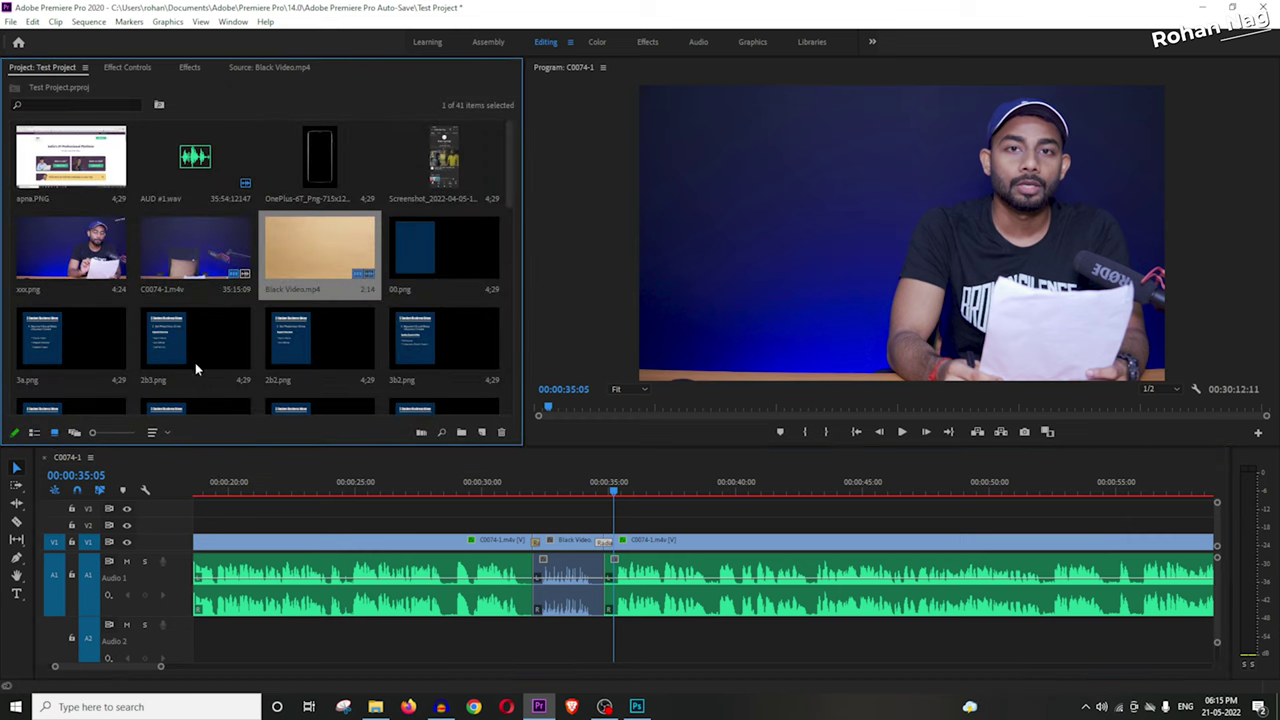
scroll(451, 288, "down", 2)
scroll(451, 284, "up", 4)
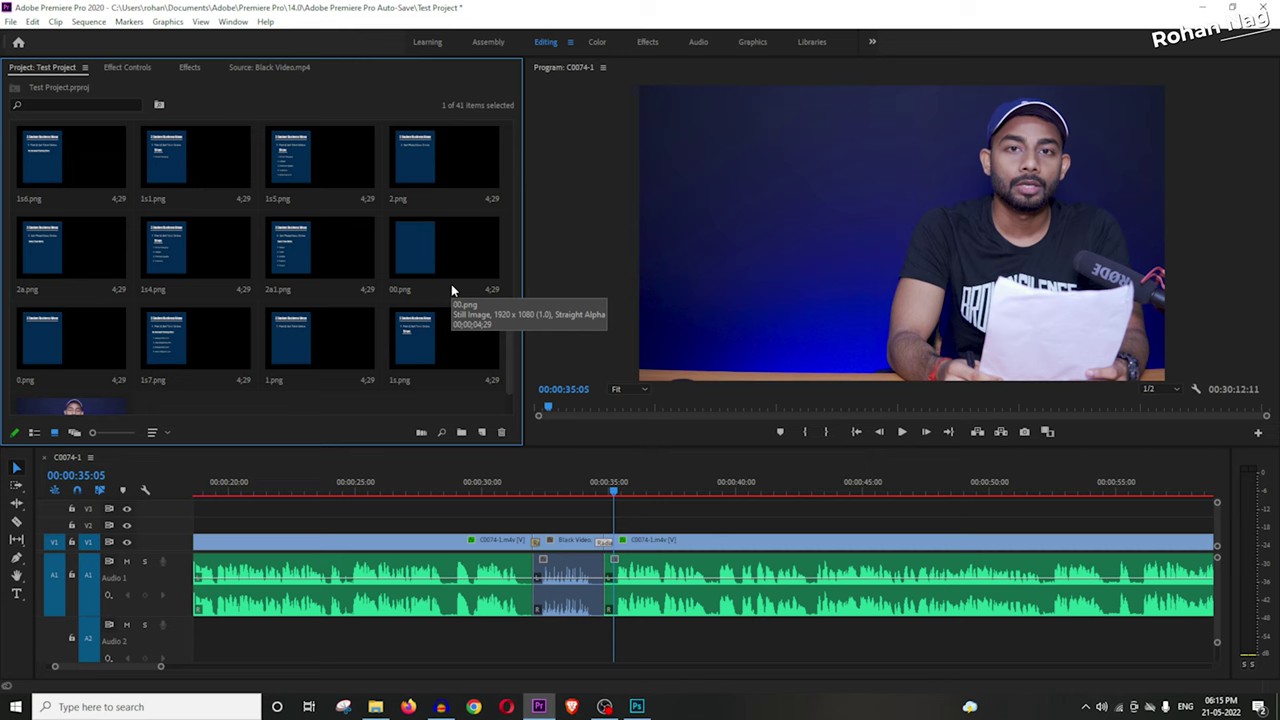
double_click(310, 345)
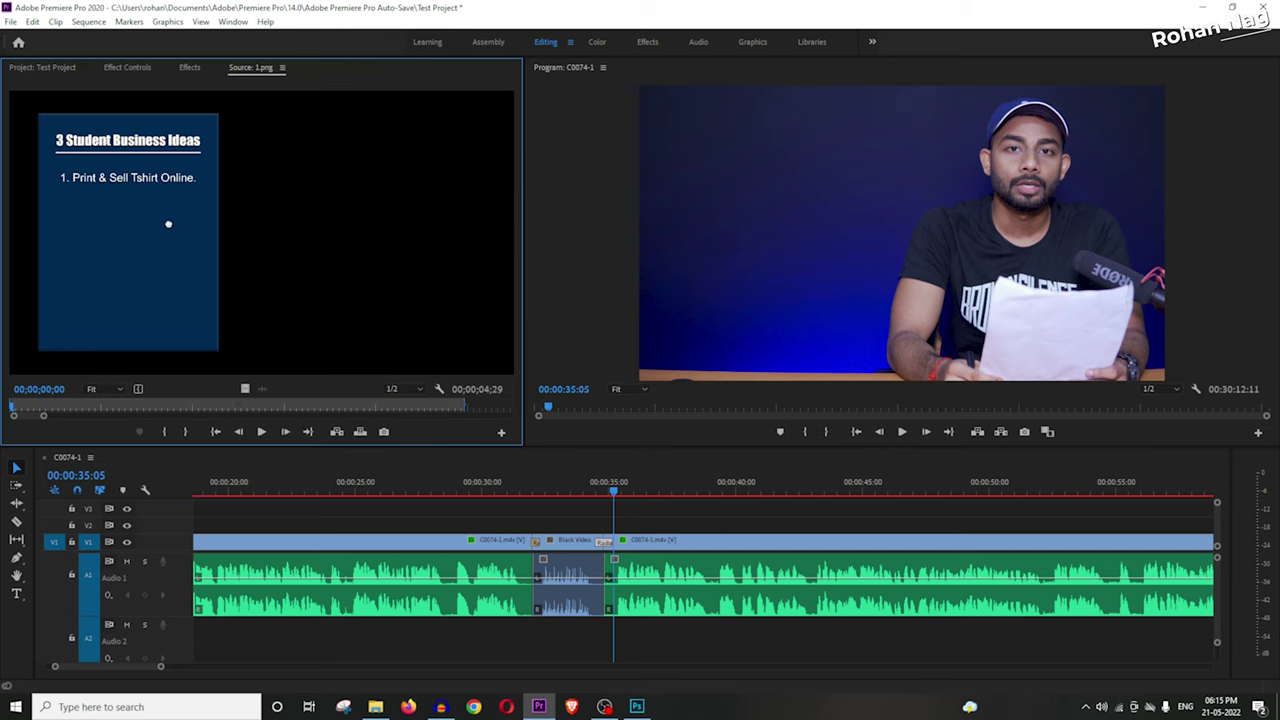
left_click_drag(318, 336, 616, 524)
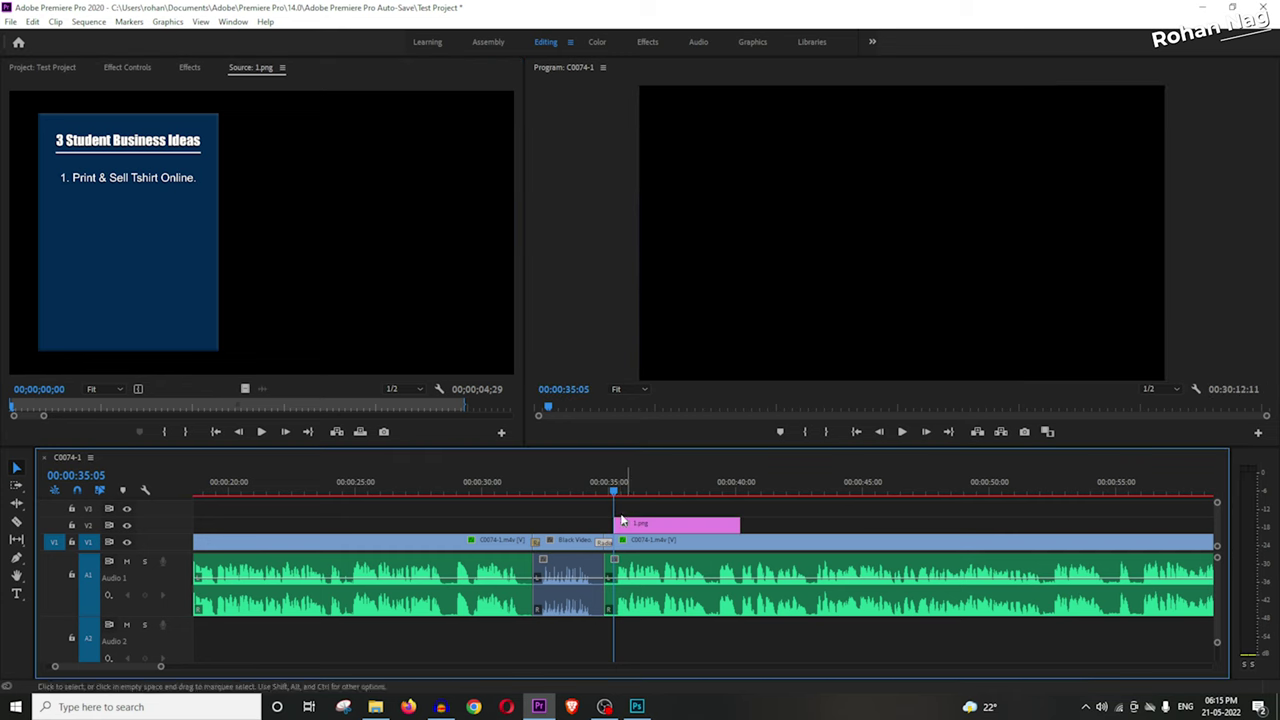
Step: Bring the start of the 1.png overlay forward to about 00:00:35:02, near the end of the Radial Wipe
left_click_drag(133, 665, 77, 665)
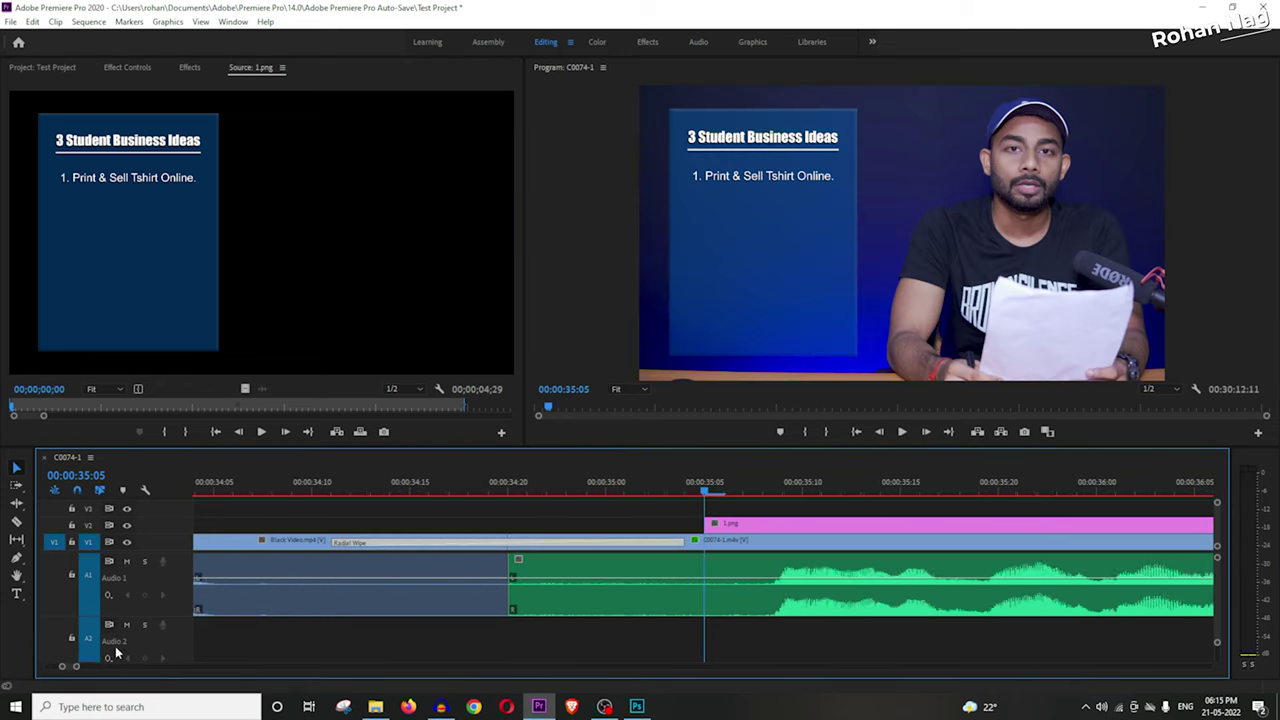
left_click_drag(704, 524, 649, 526)
left_click_drag(538, 497, 531, 538)
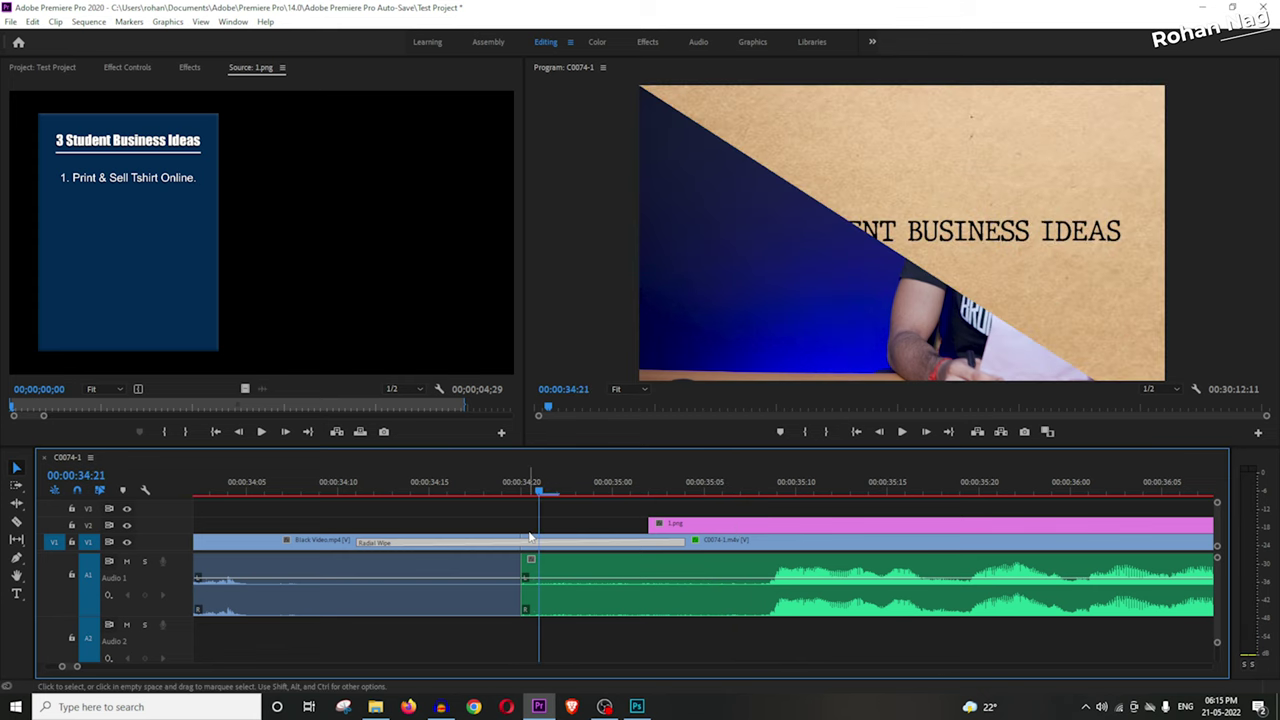
Step: Add a Cross Dissolve to the start of the 1.png overlay, shorten it to 2 frames, and preview the section
left_click(190, 68)
scroll(81, 185, "up", 3)
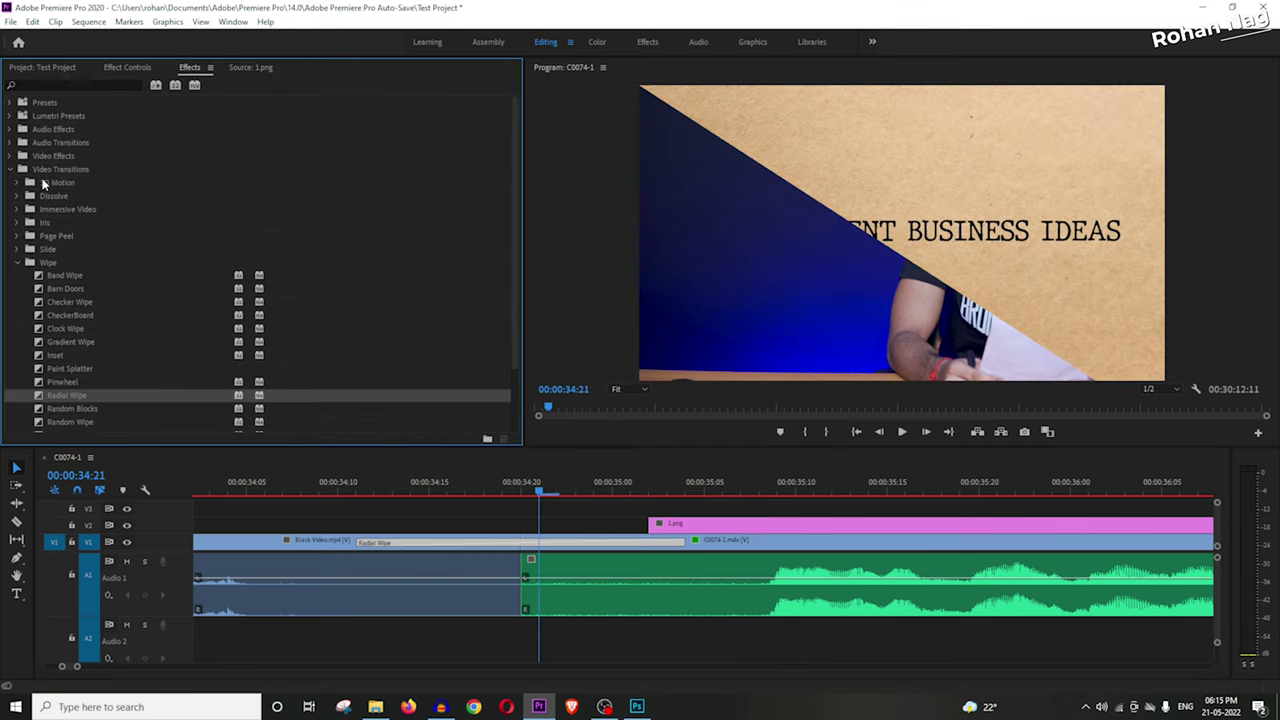
left_click(17, 197)
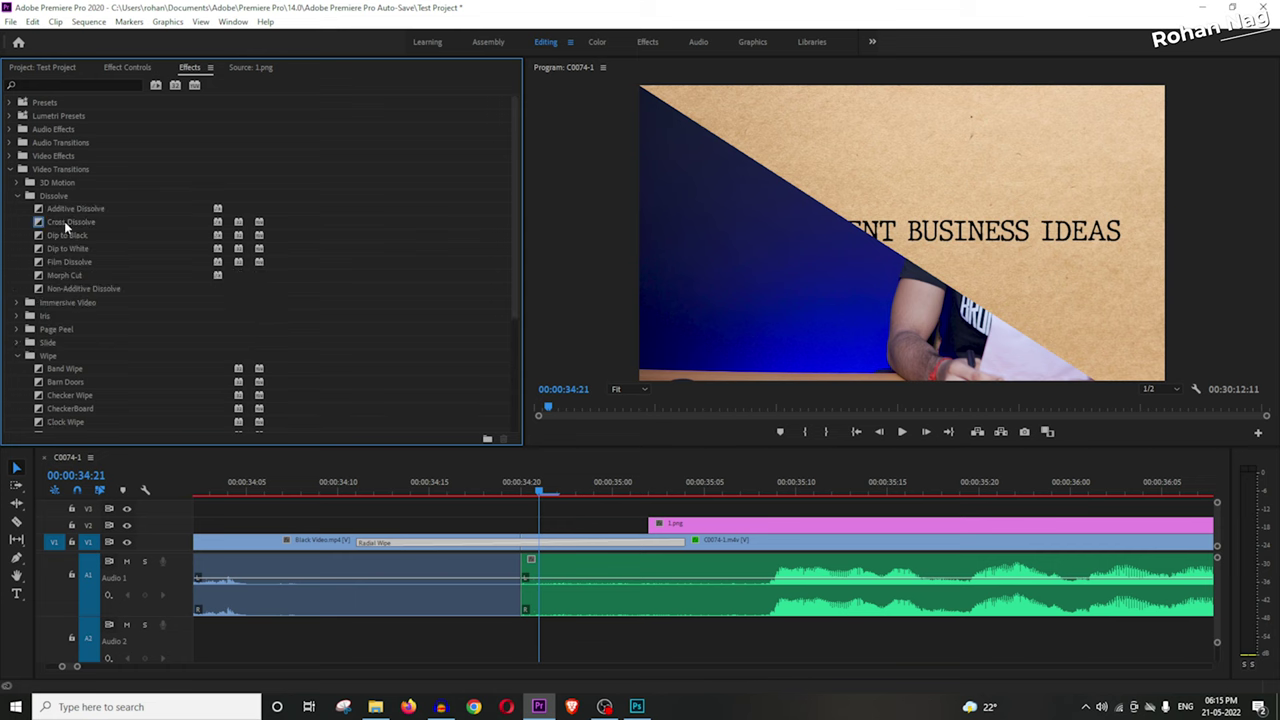
left_click_drag(66, 228, 686, 540)
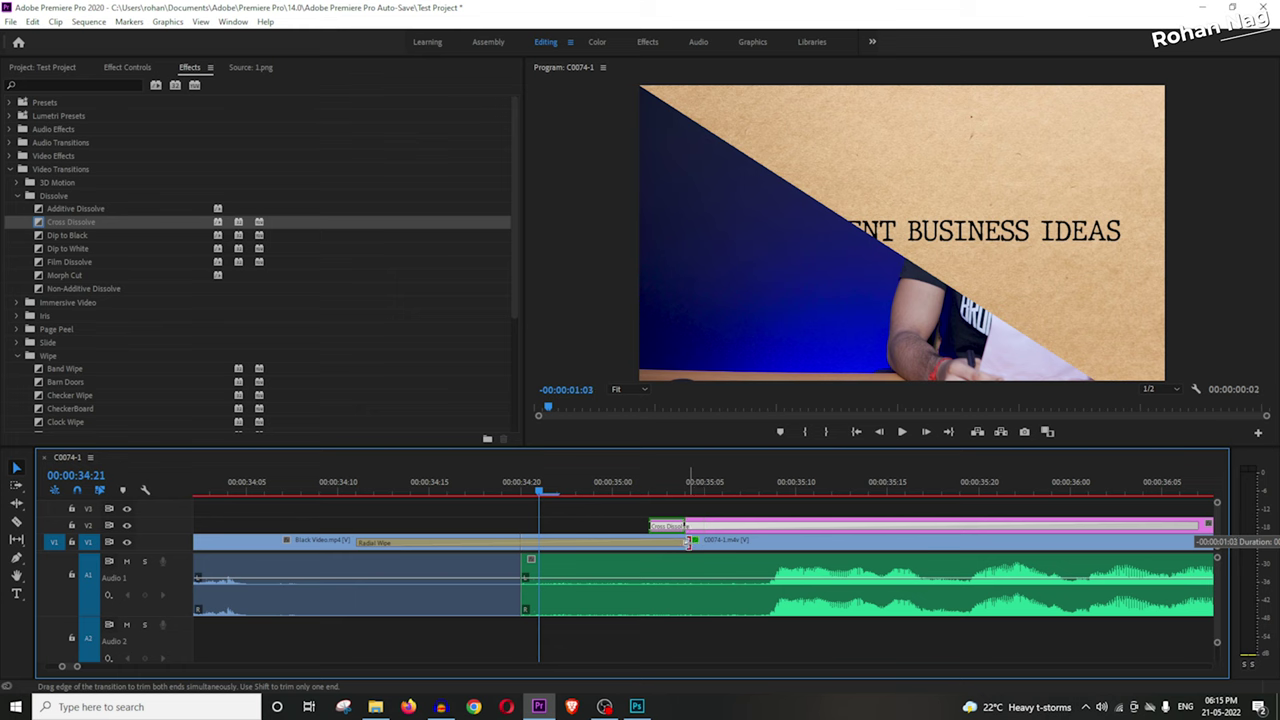
key("space")
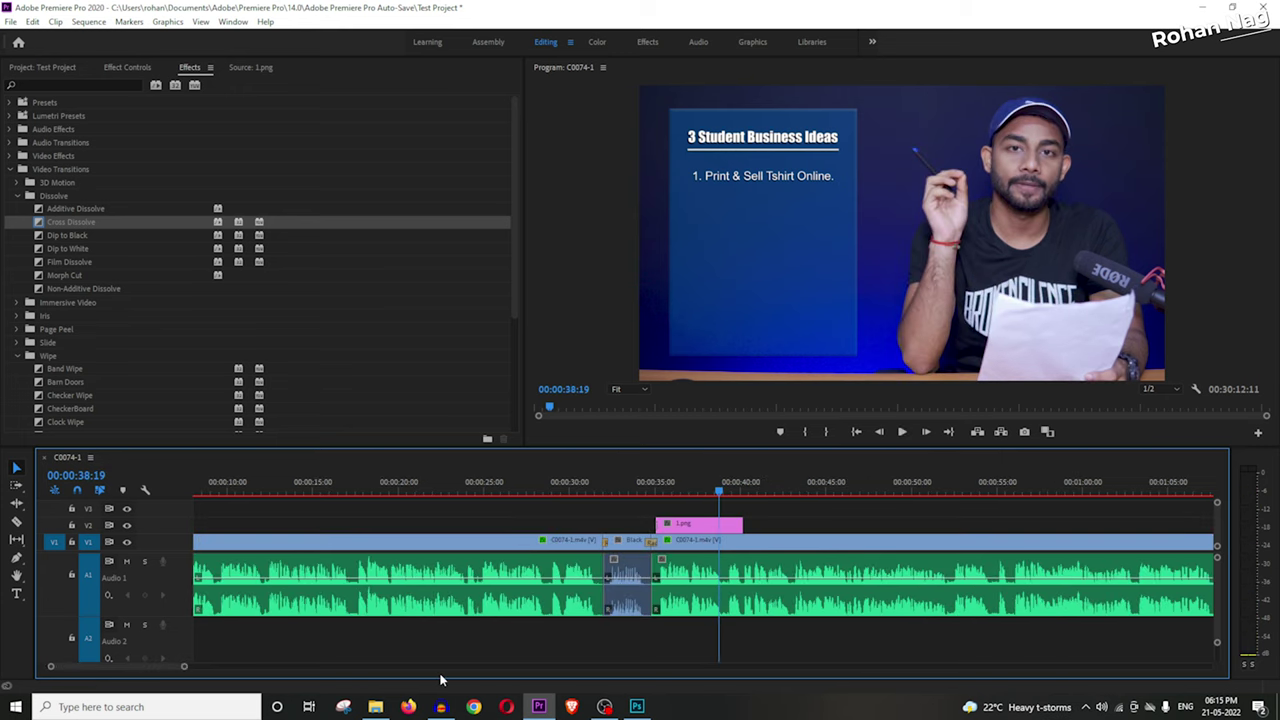
left_click(726, 487)
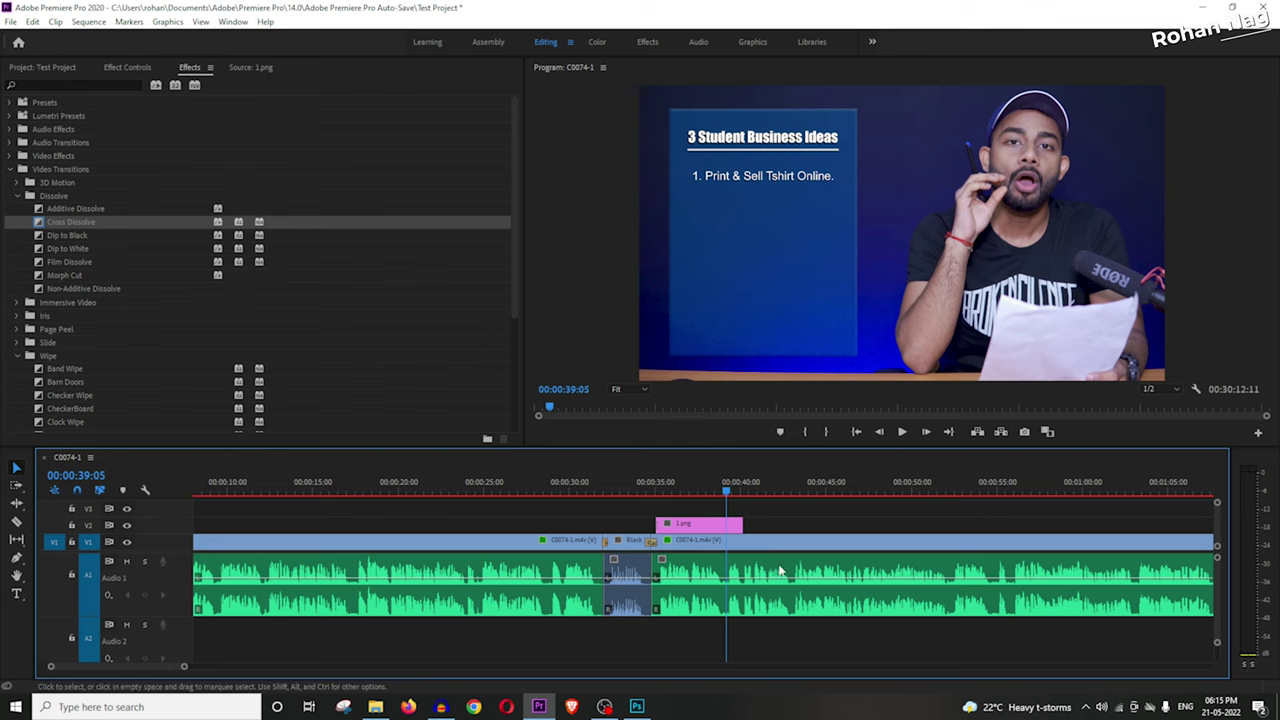
left_click(703, 522)
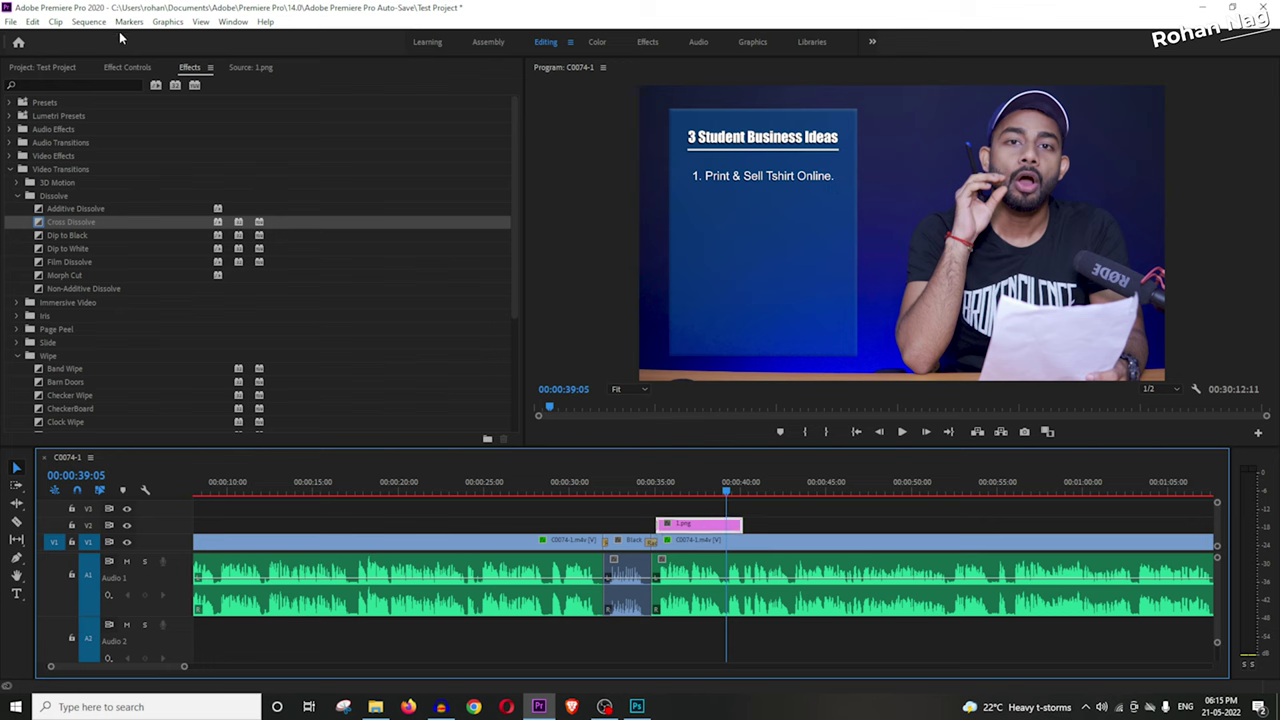
left_click(57, 65)
left_click_drag(276, 258, 742, 525)
left_click(773, 530)
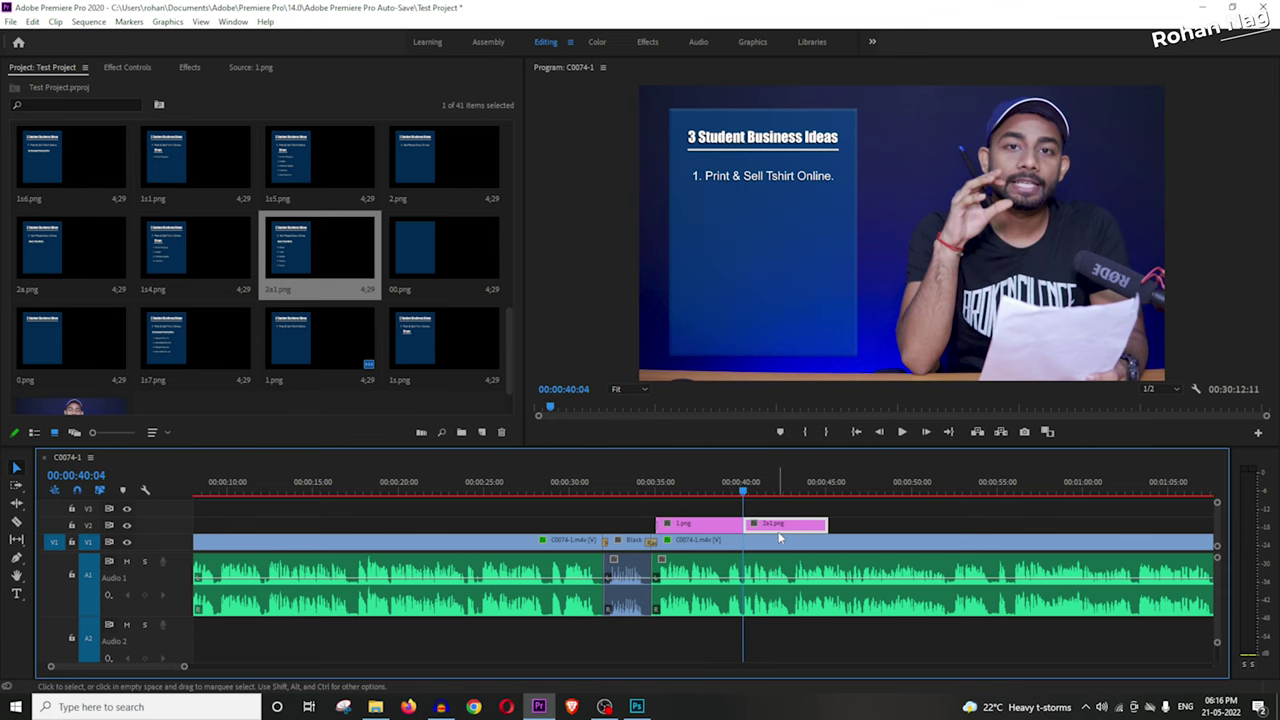
key("Delete")
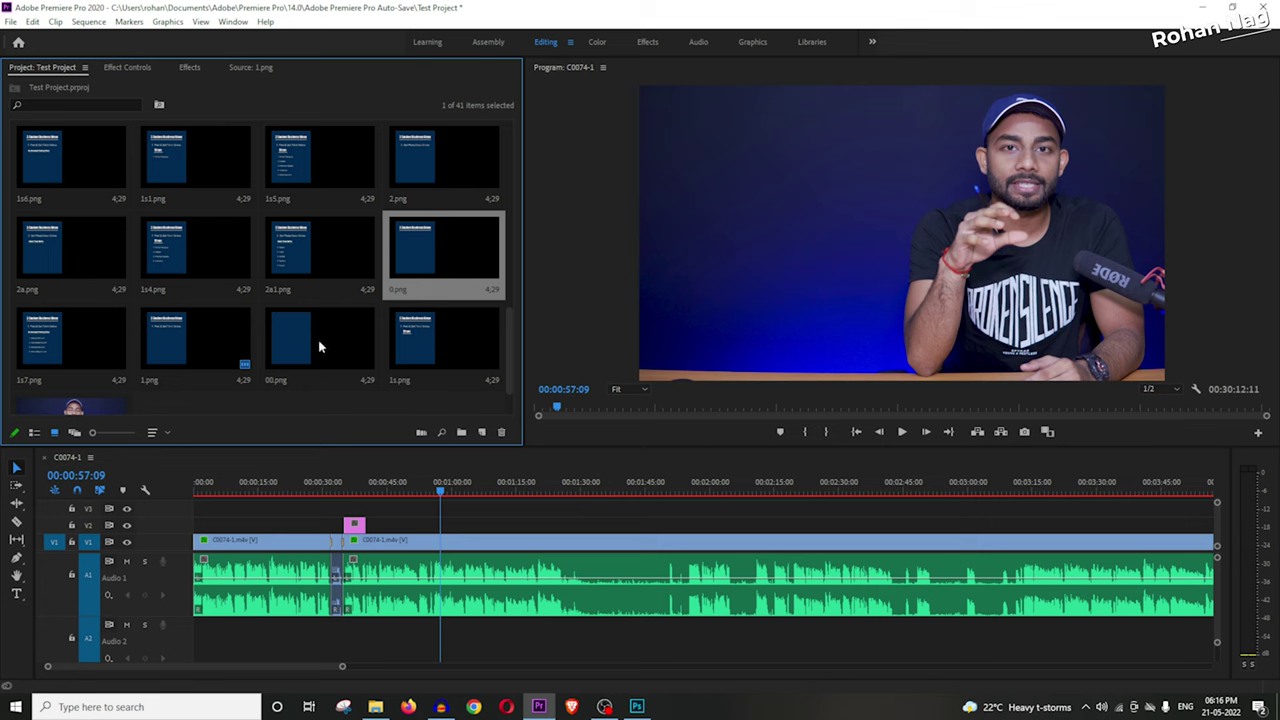
Step: Place 00.png on V2 and the phone screenshot image on V3, both starting at 00:00:57:09
left_click_drag(291, 332, 448, 526)
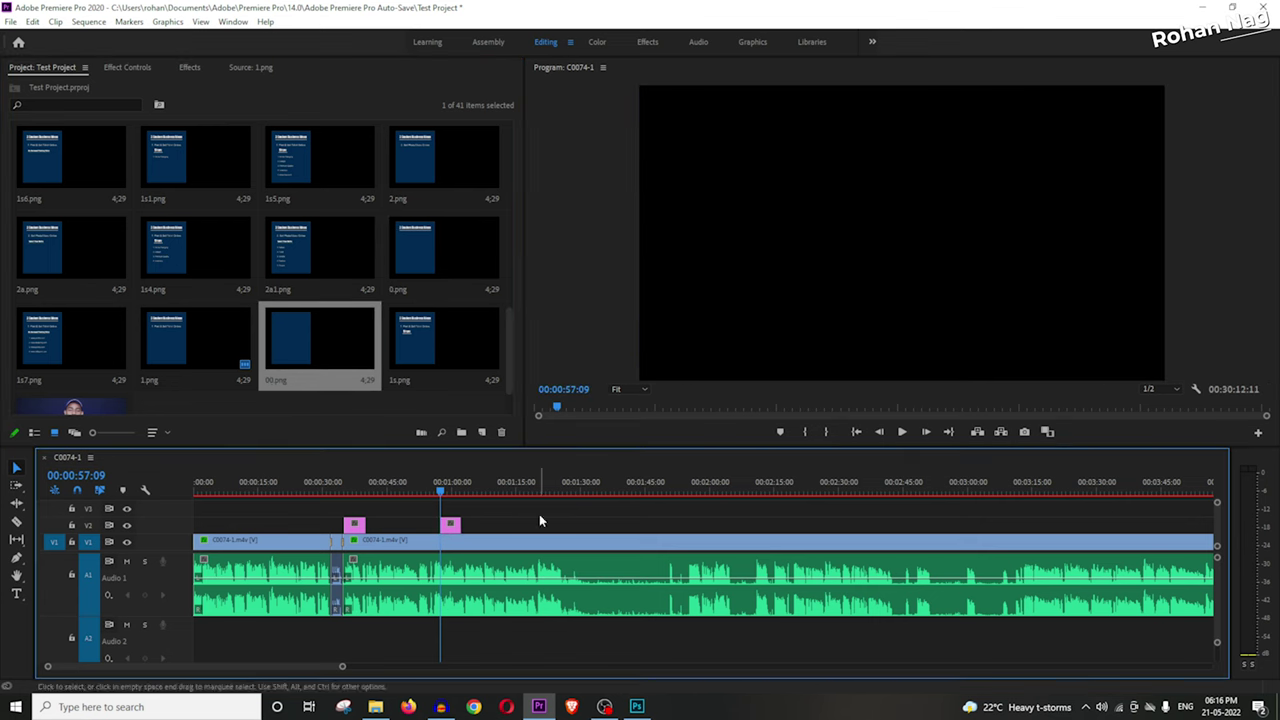
scroll(307, 232, "up", 5)
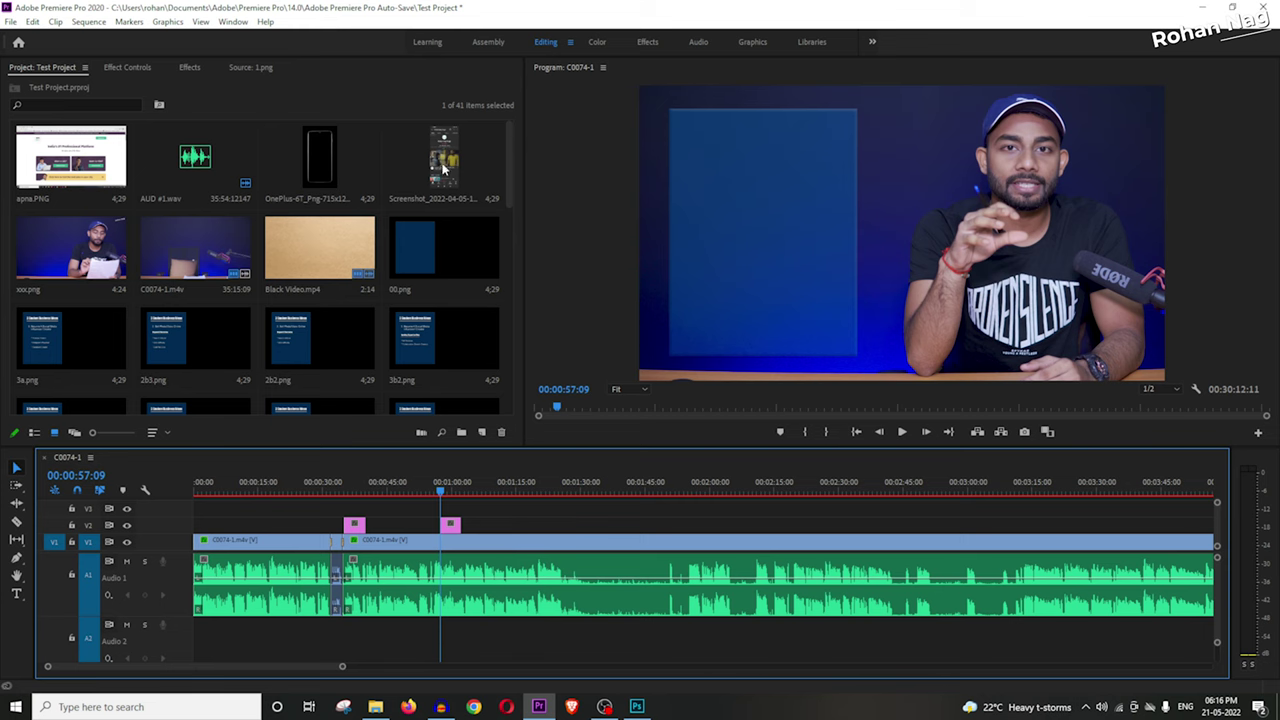
left_click_drag(445, 170, 448, 512)
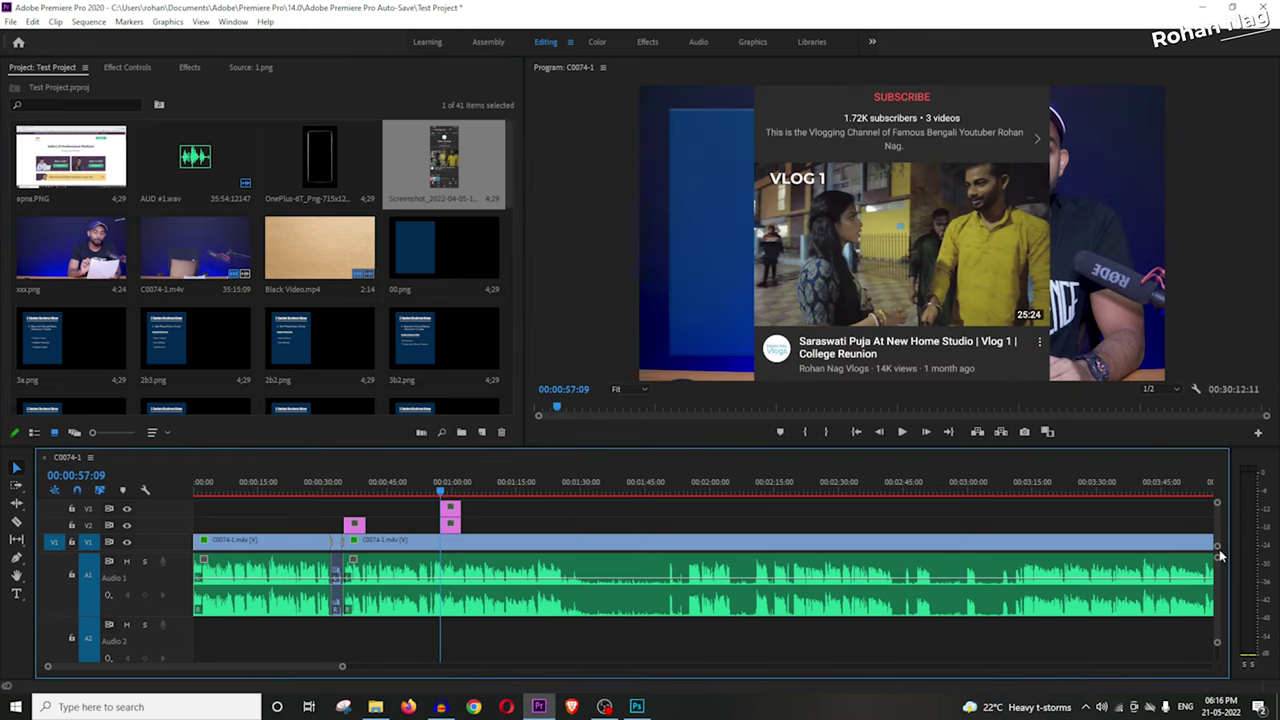
Step: Scale down the channel screenshot and position it in the middle of the blue panel beside the speaker
scroll(1218, 582, "up", 2)
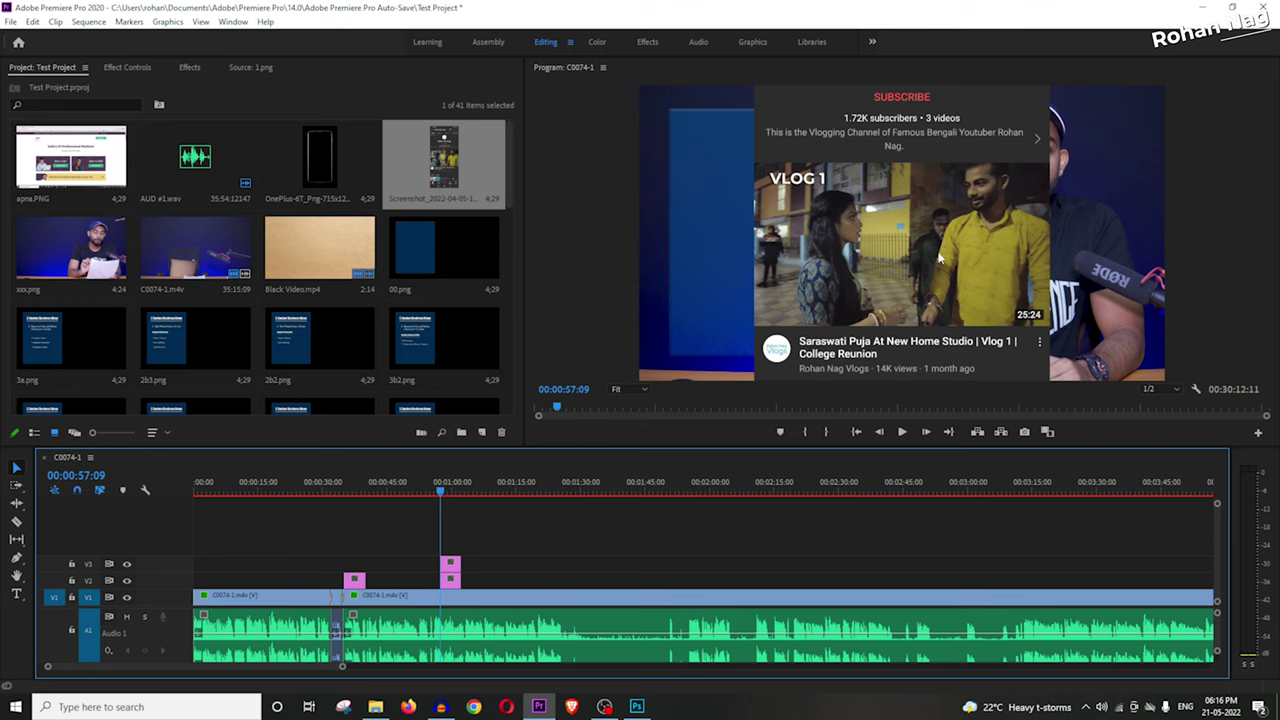
left_click(927, 223)
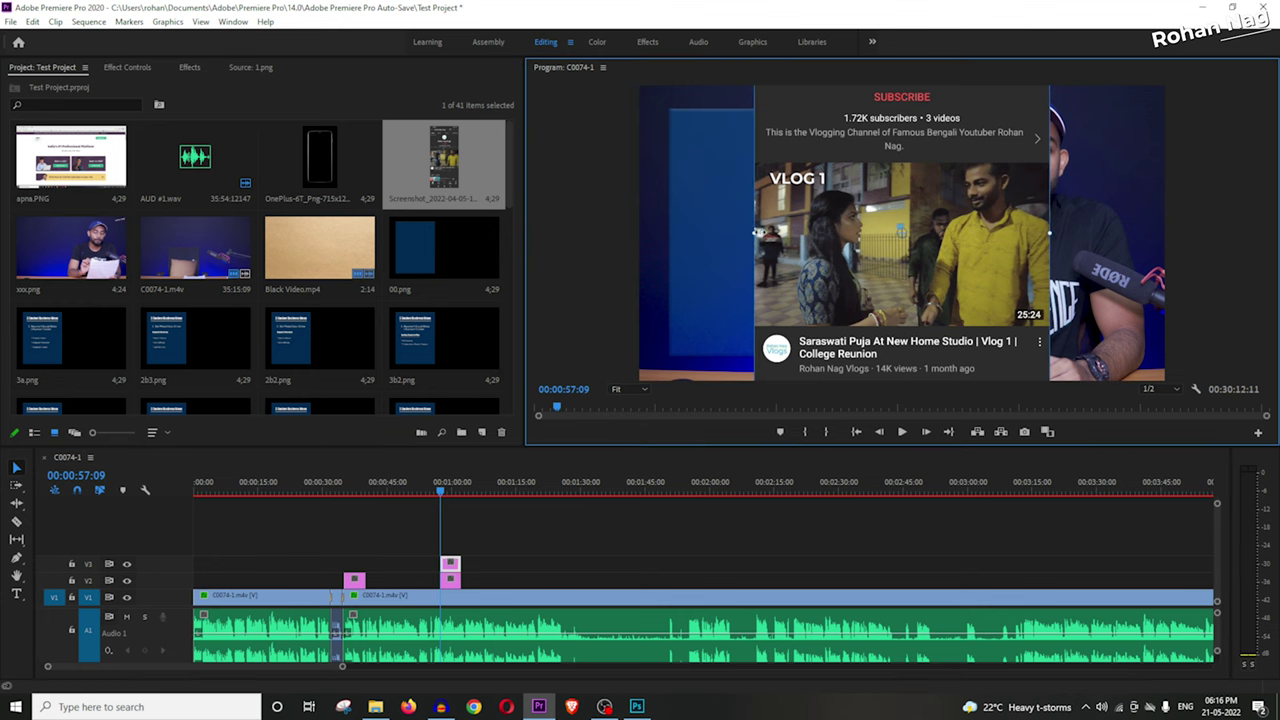
left_click_drag(787, 240, 767, 273)
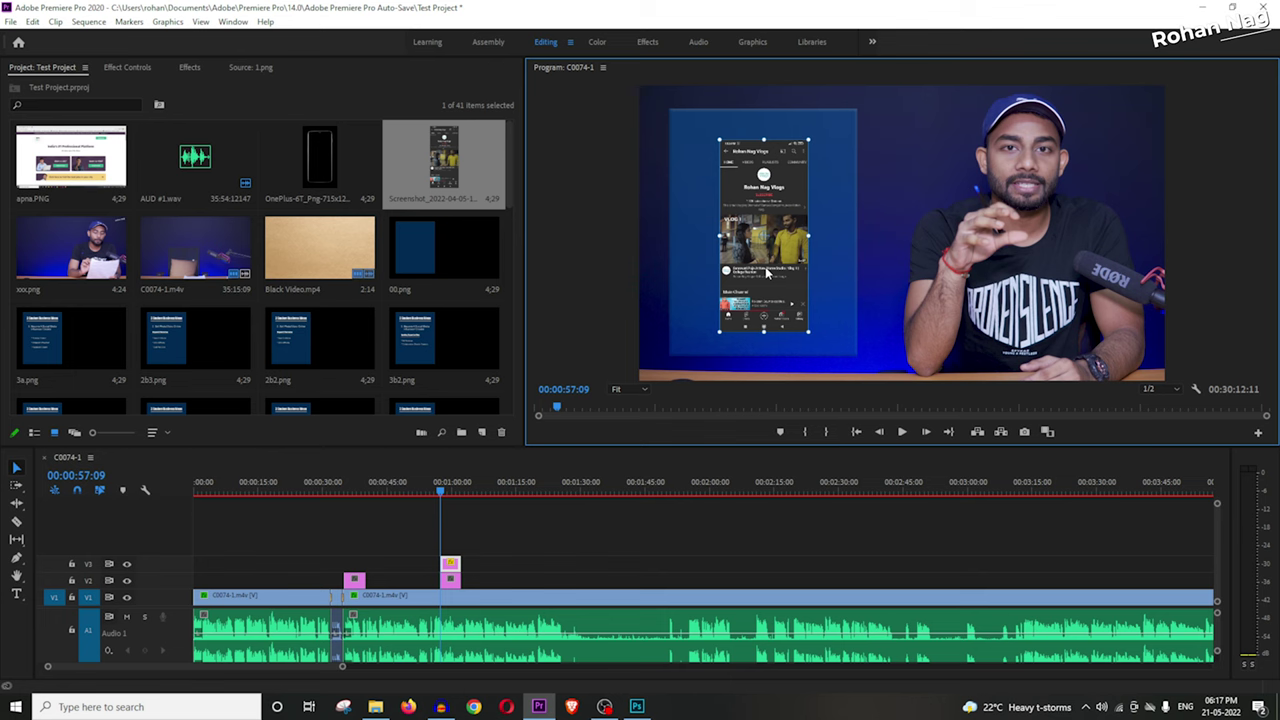
Step: Add the OnePlus-6T frame on V4 above the screenshot and fit it around with position 457, 559 and scale 70
left_click(333, 181)
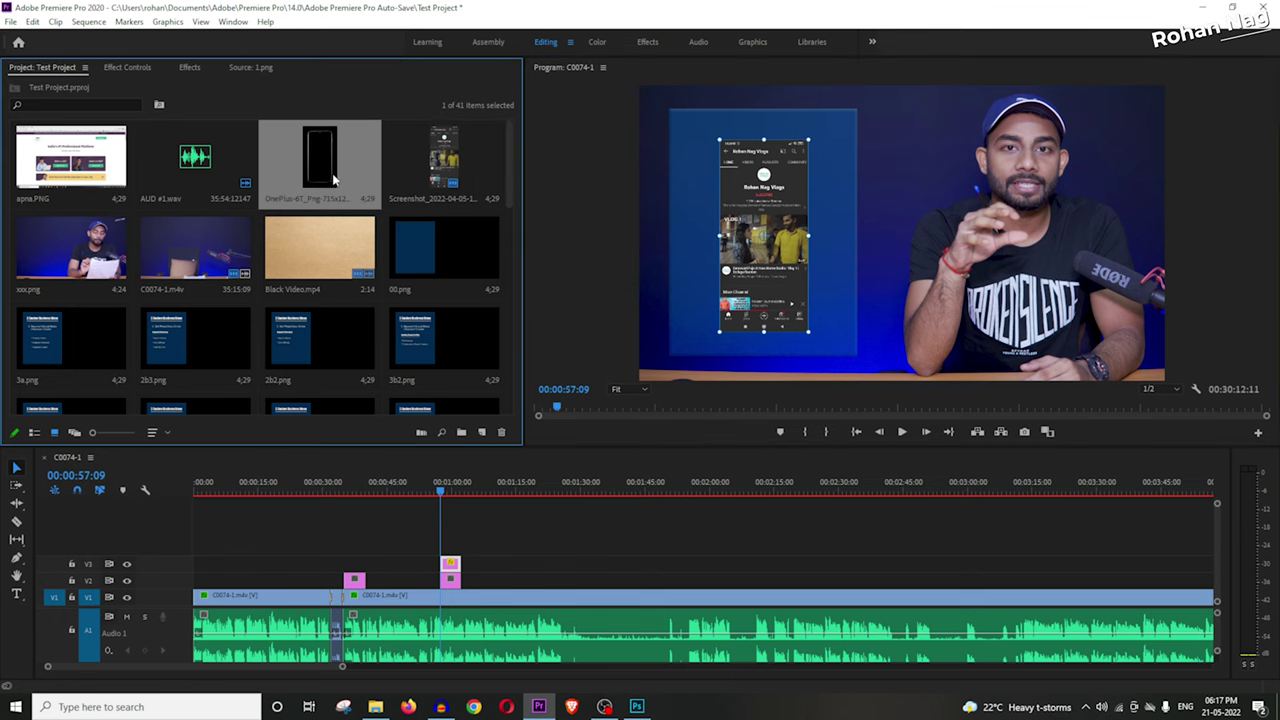
left_click_drag(383, 242, 383, 338)
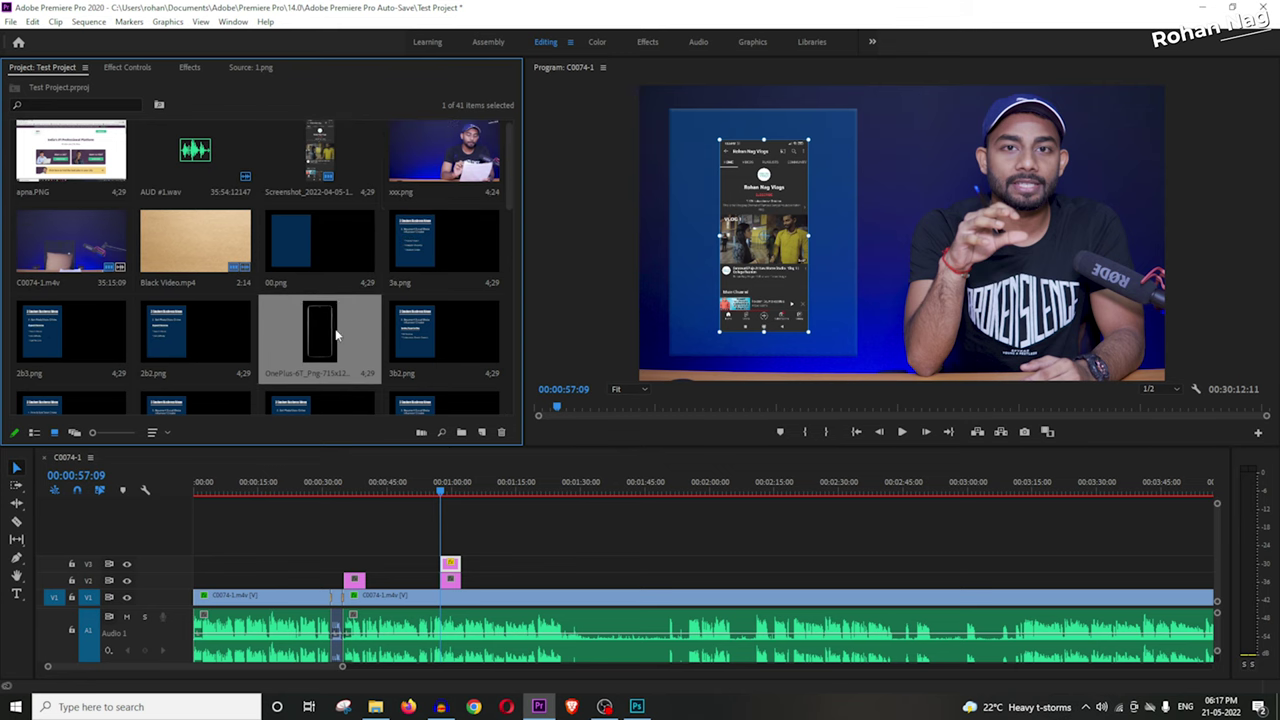
left_click_drag(448, 453, 441, 547)
left_click(910, 90)
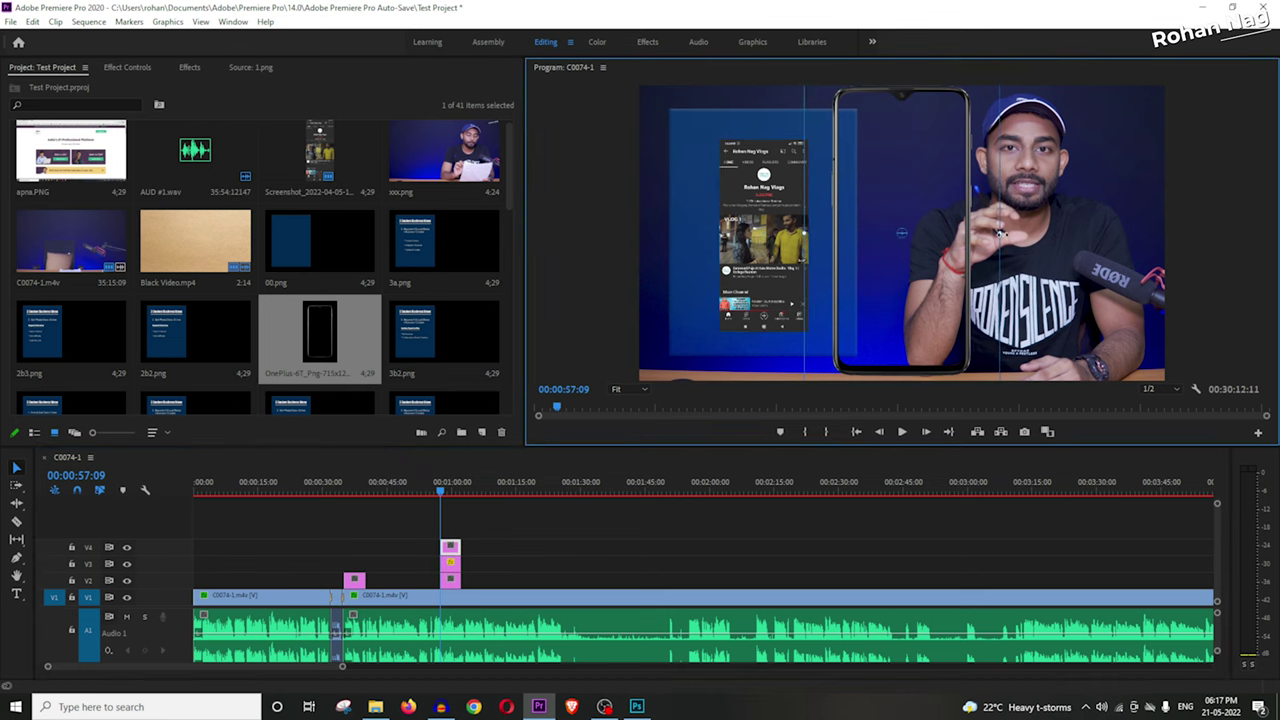
left_click(190, 68)
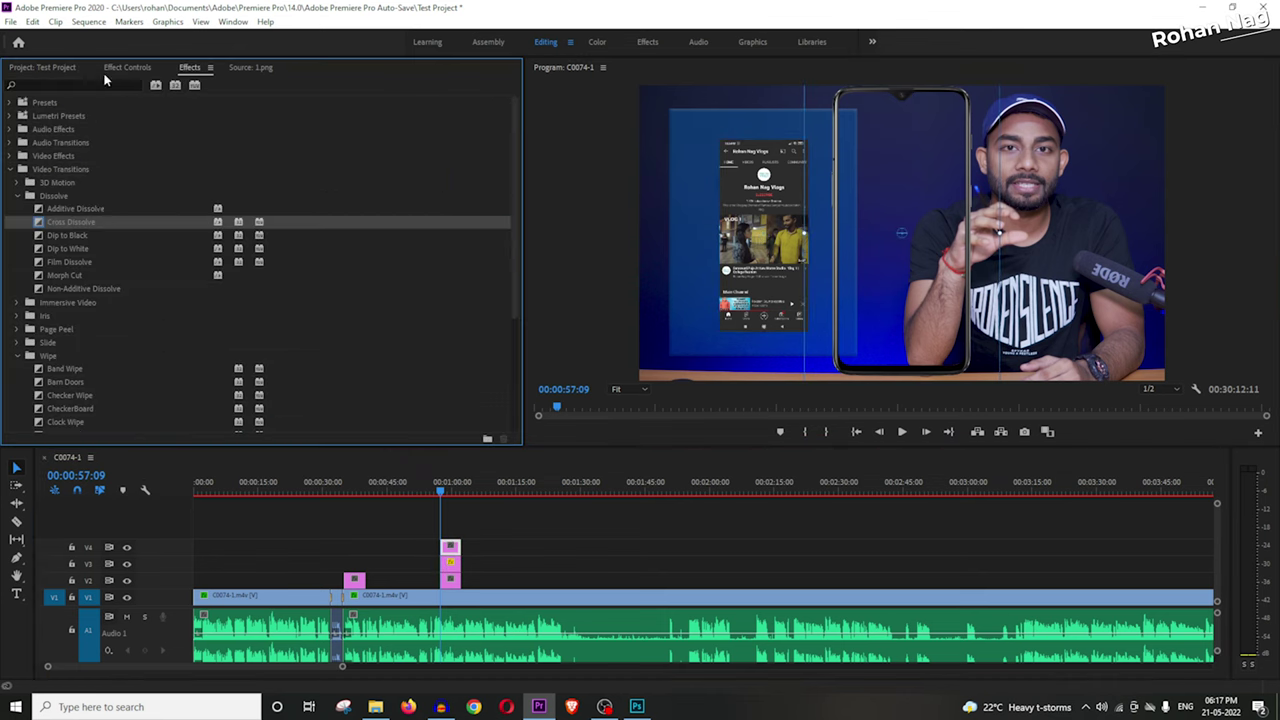
left_click(125, 68)
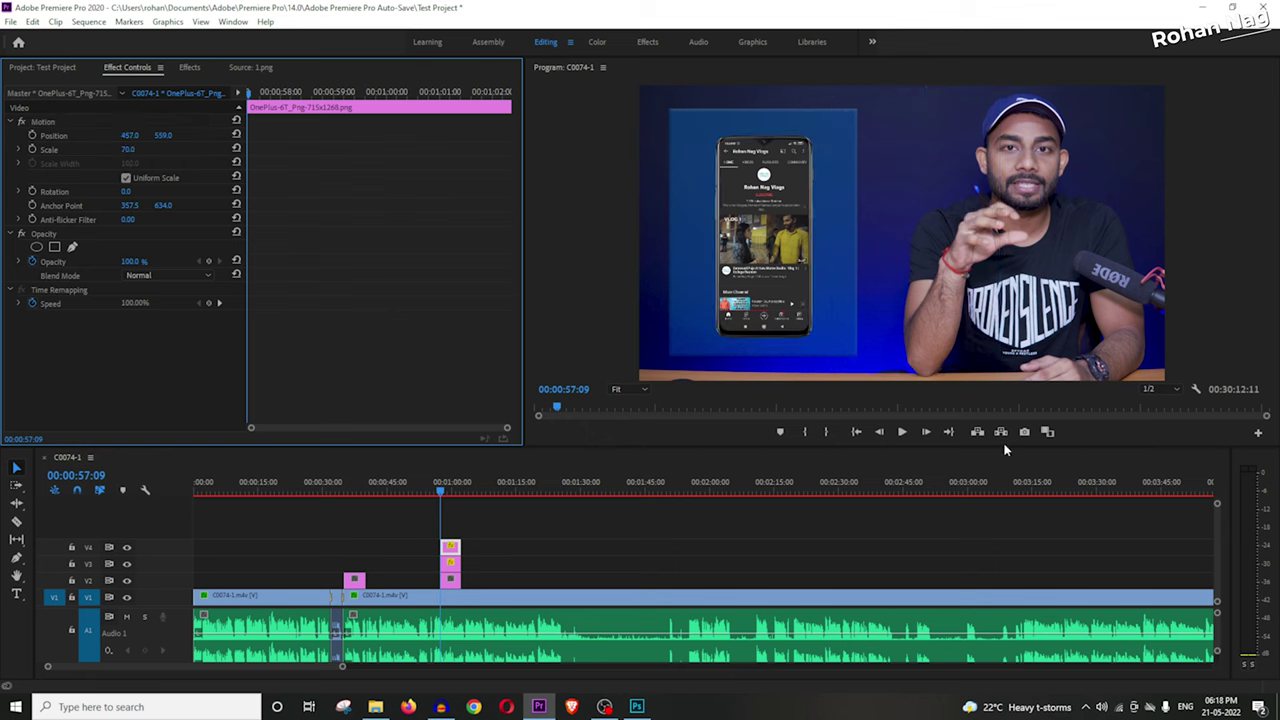
Step: Extend the phone frame, screenshot and 00.png overlays to about 00:01:12 and inspect the composite full screen
left_click_drag(460, 563, 501, 547)
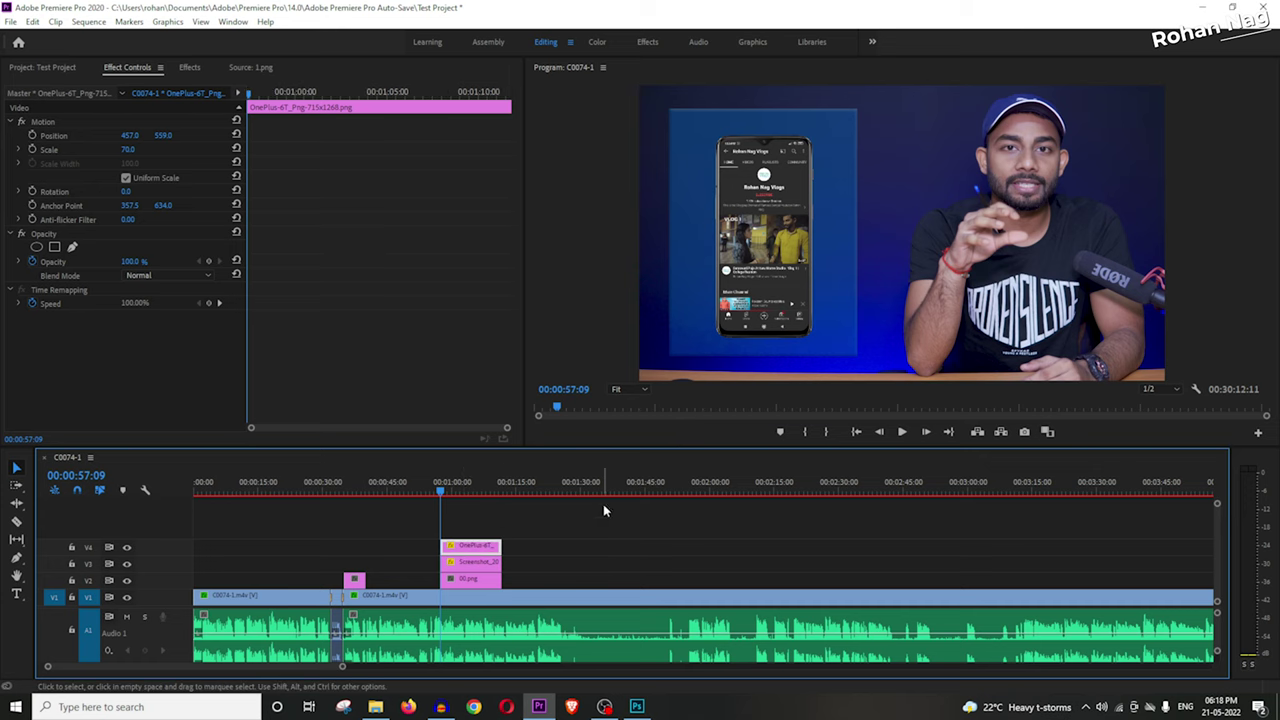
left_click_drag(342, 668, 167, 666)
left_click(772, 340)
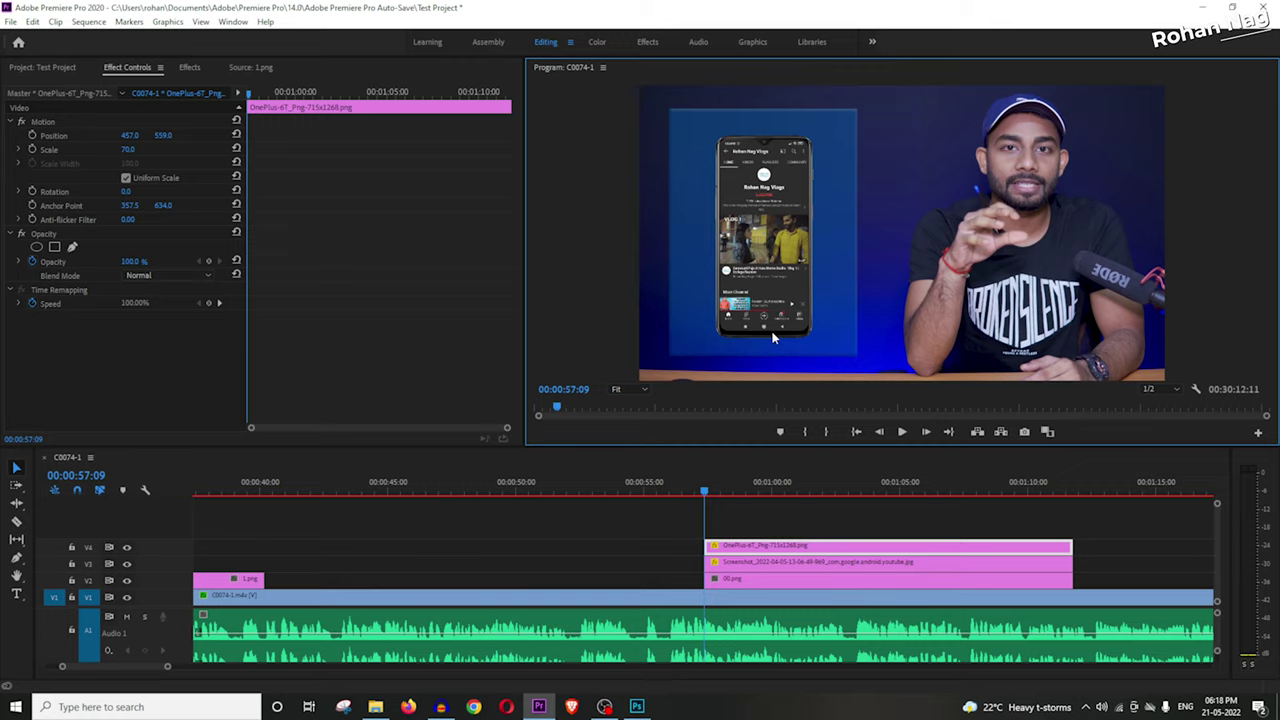
key("grave")
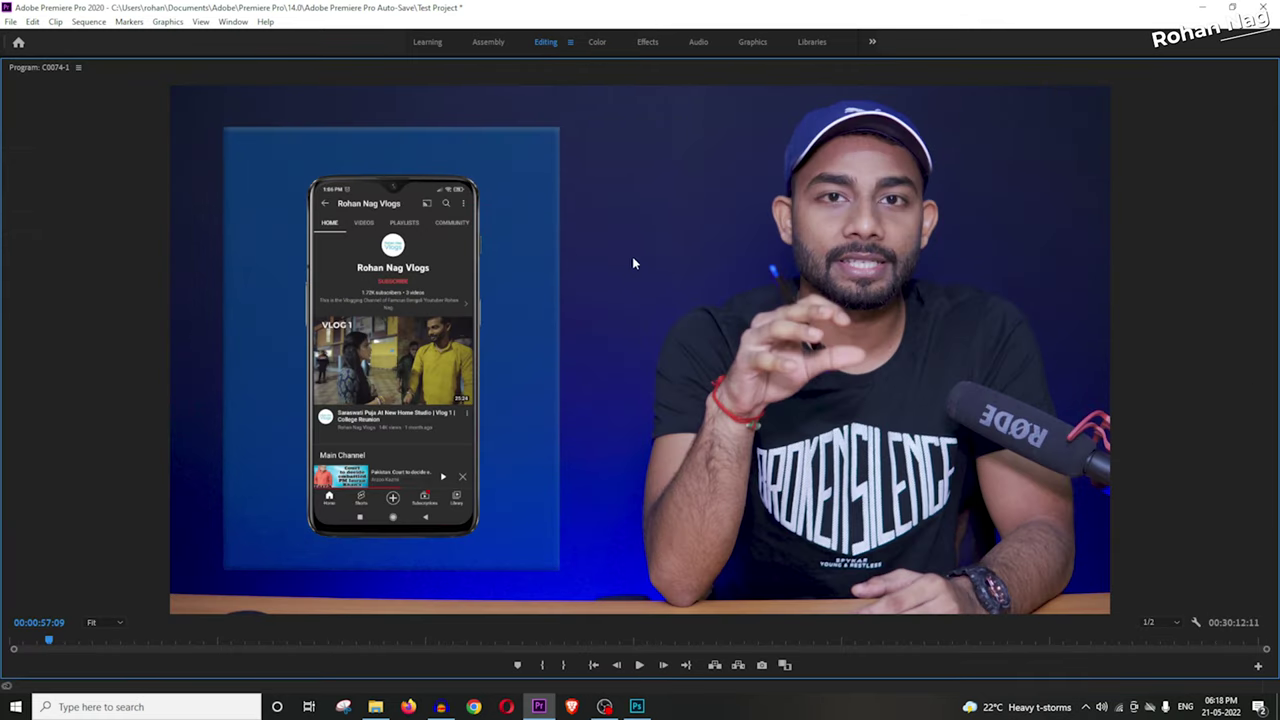
key("grave")
Step: Play back the phone overlay's entrance from 00:00:55:18 to check its timing against the narration
left_click(663, 484)
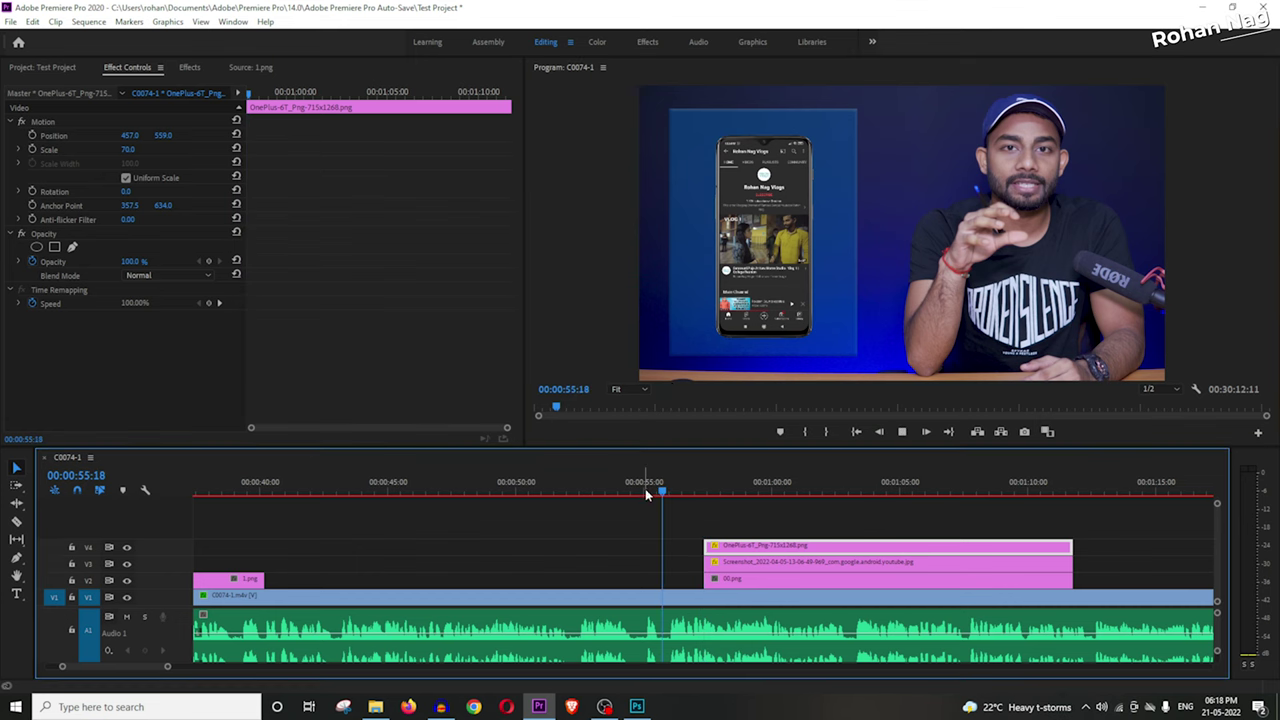
key("space")
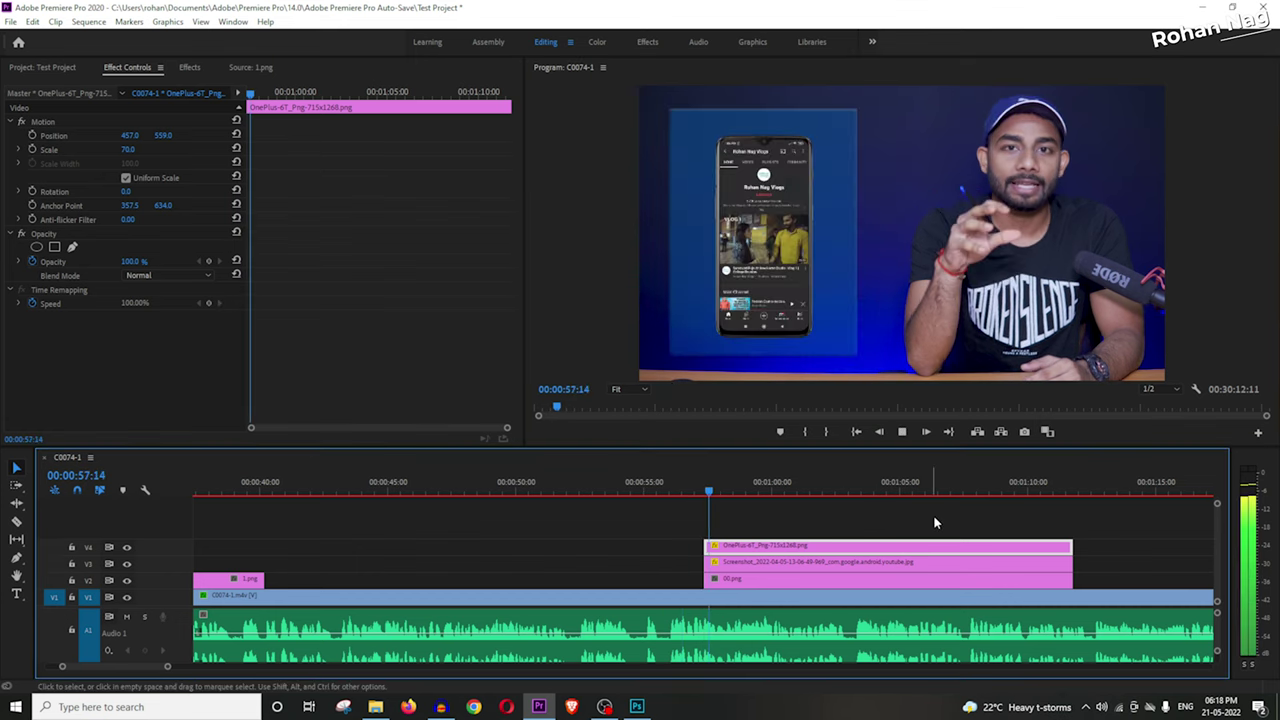
key("space")
Step: Start 00.png earlier at about 00:00:55:12, add Cross Dissolves to the starts of the screenshot and phone frame clips, and preview
key("shift+7")
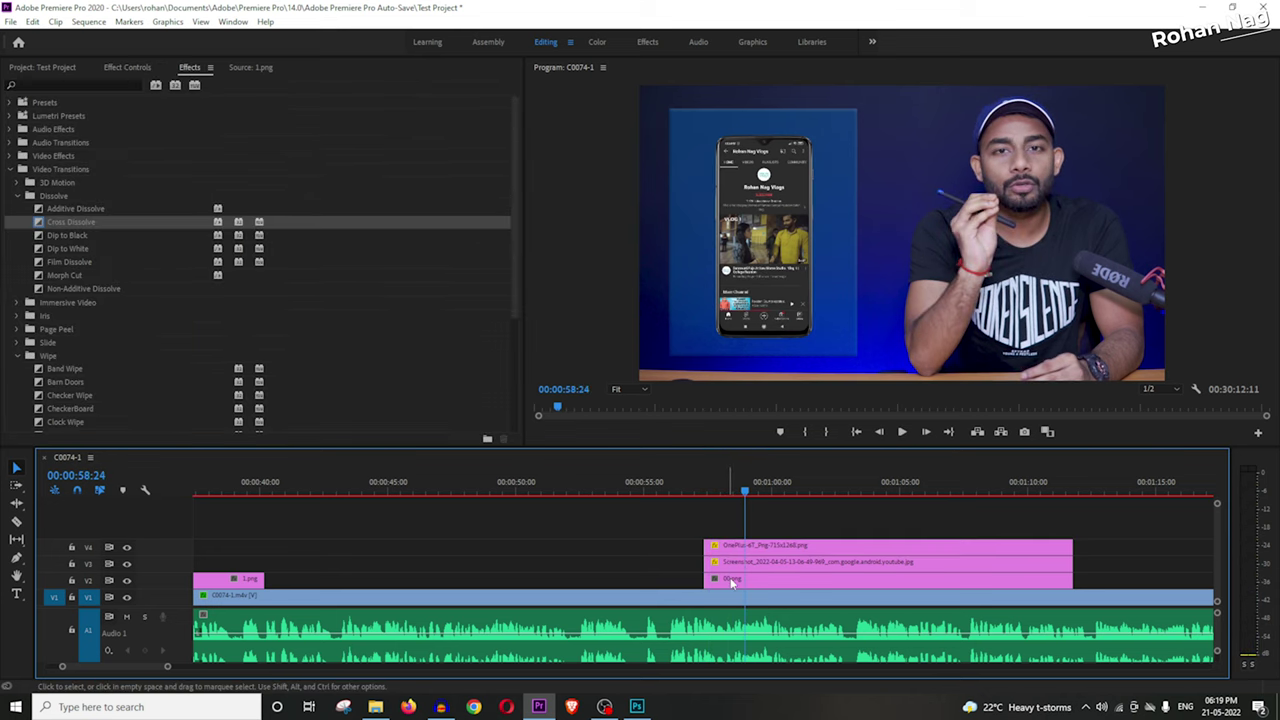
left_click_drag(706, 579, 656, 579)
left_click_drag(122, 226, 712, 563)
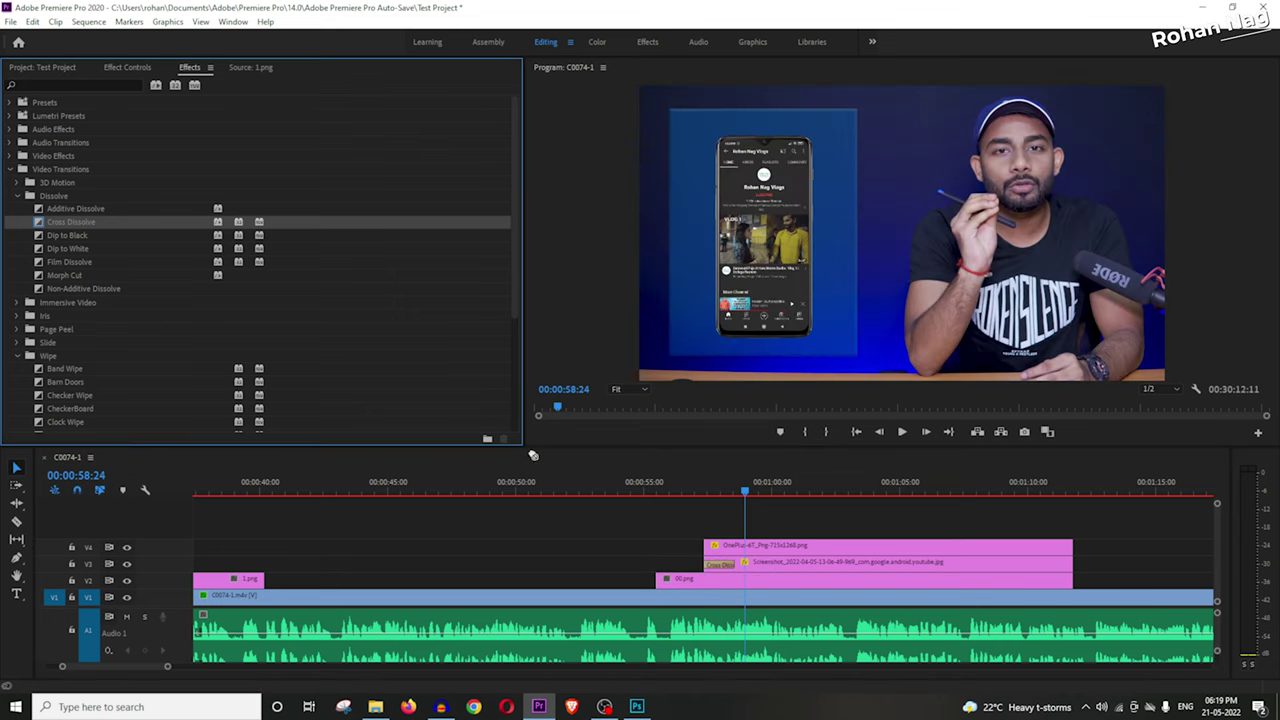
left_click_drag(533, 455, 712, 548)
left_click(661, 493)
key("space")
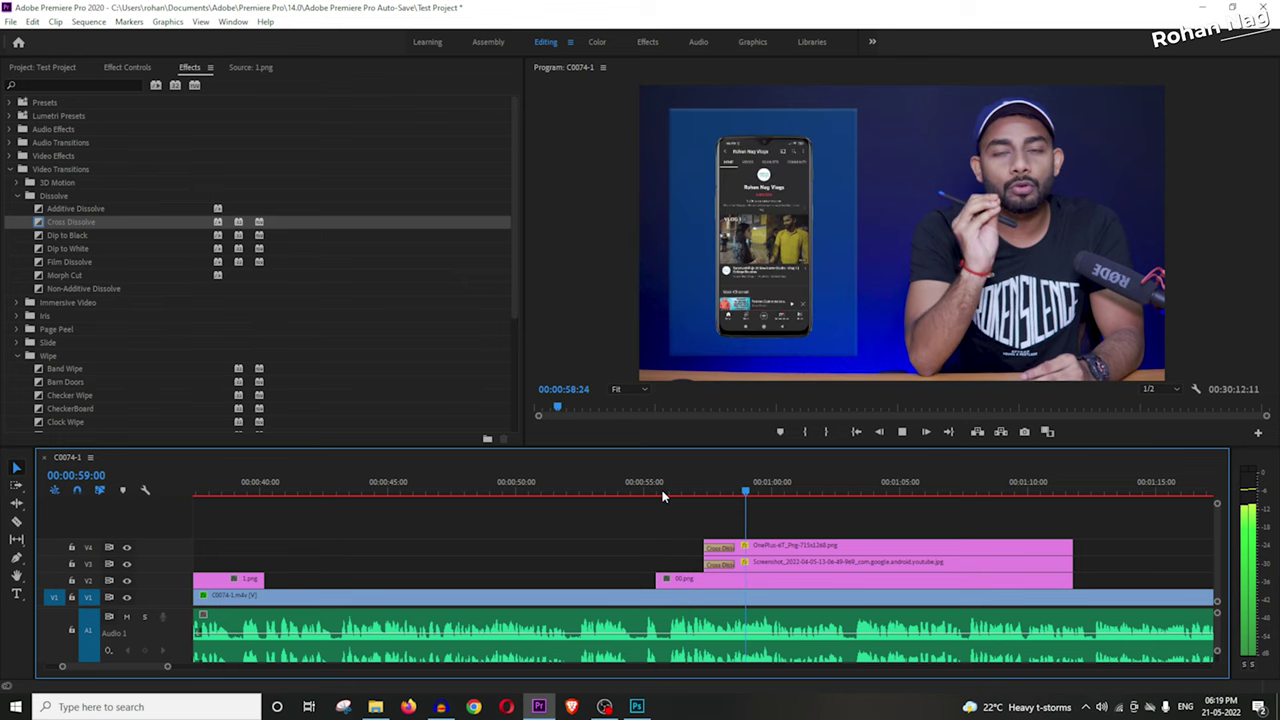
key("space")
Step: Split the speaker clip at 00:01:31:17 and about 00:05:11 to isolate the unwanted footage
left_click_drag(169, 668, 329, 668)
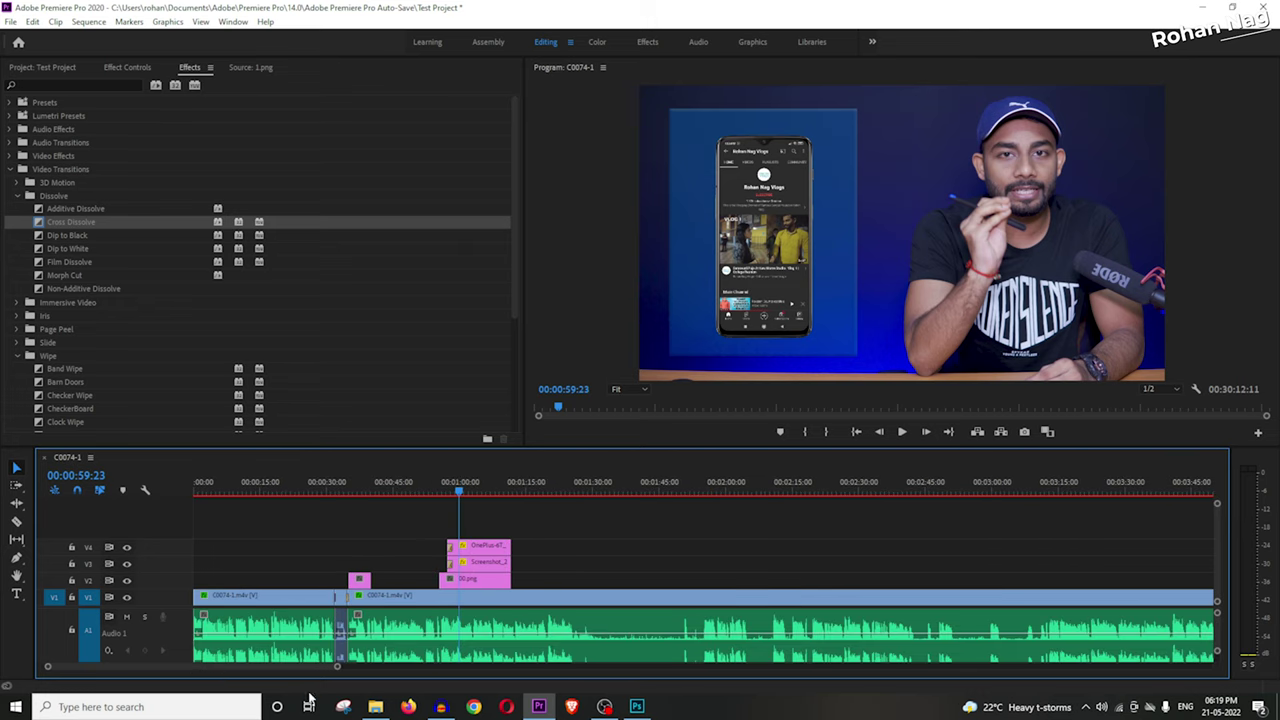
left_click_drag(337, 667, 588, 699)
left_click_drag(298, 488, 326, 498)
key("c")
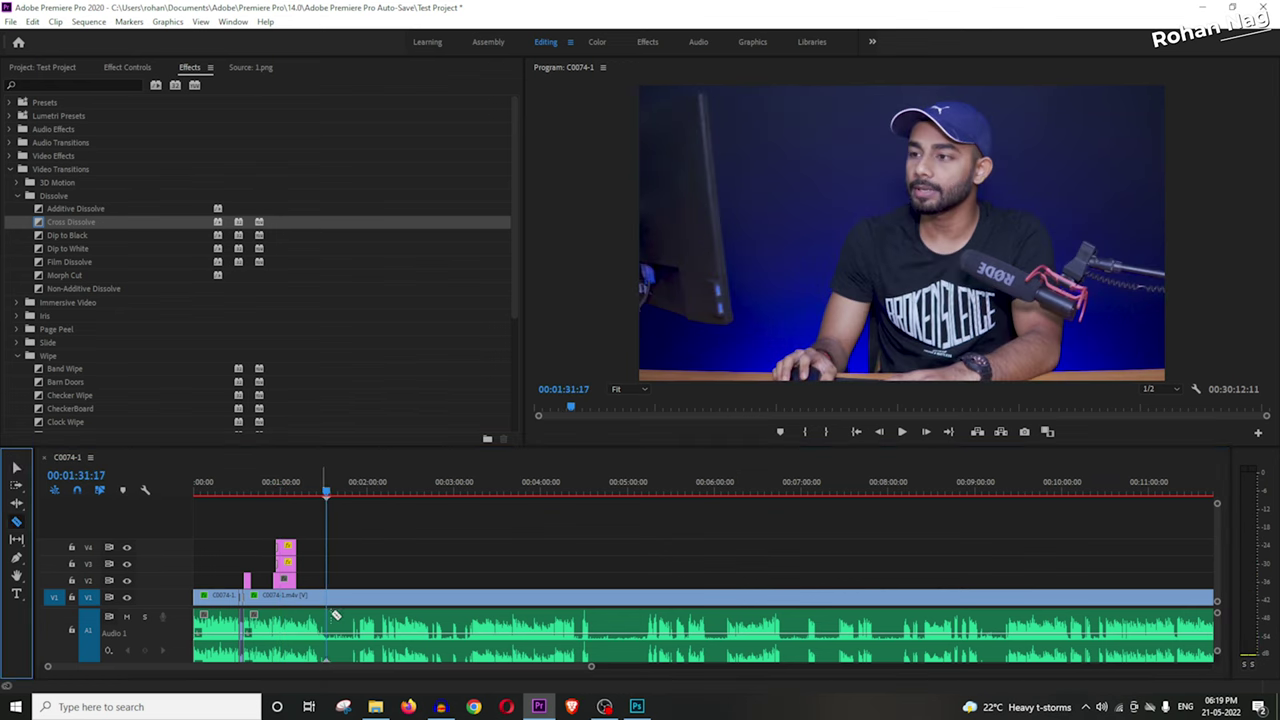
left_click(330, 597)
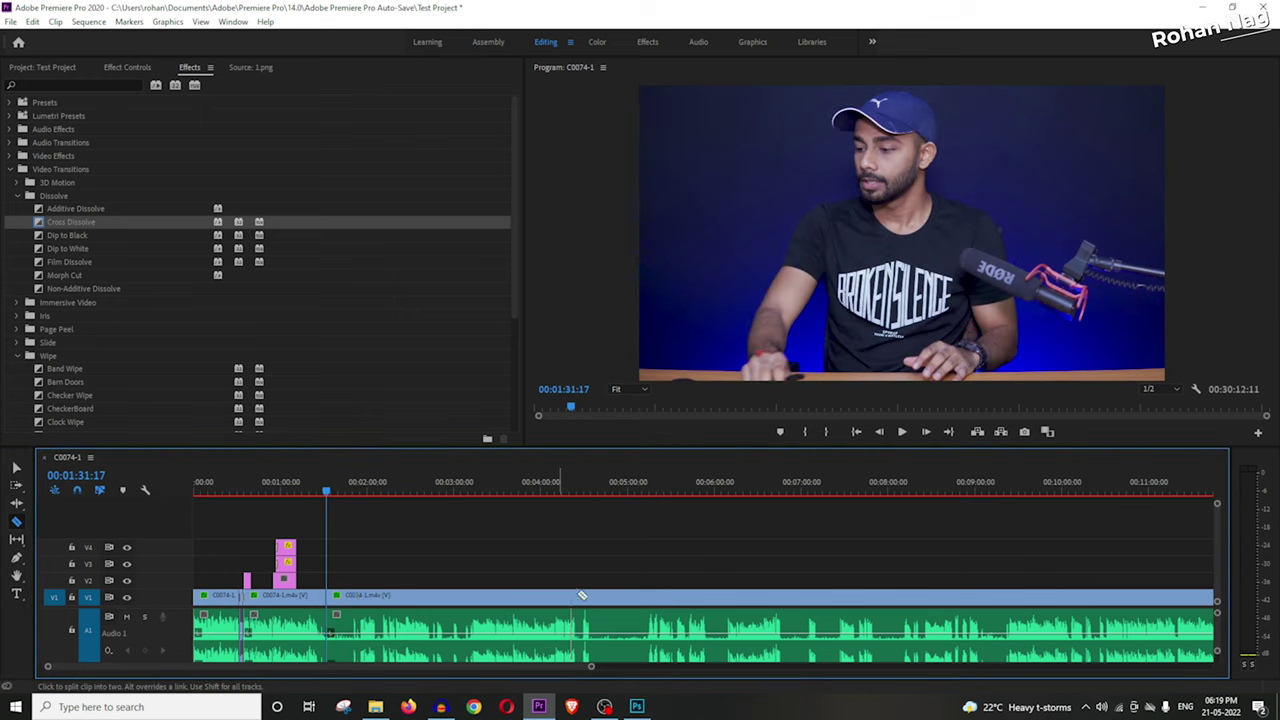
left_click(649, 612)
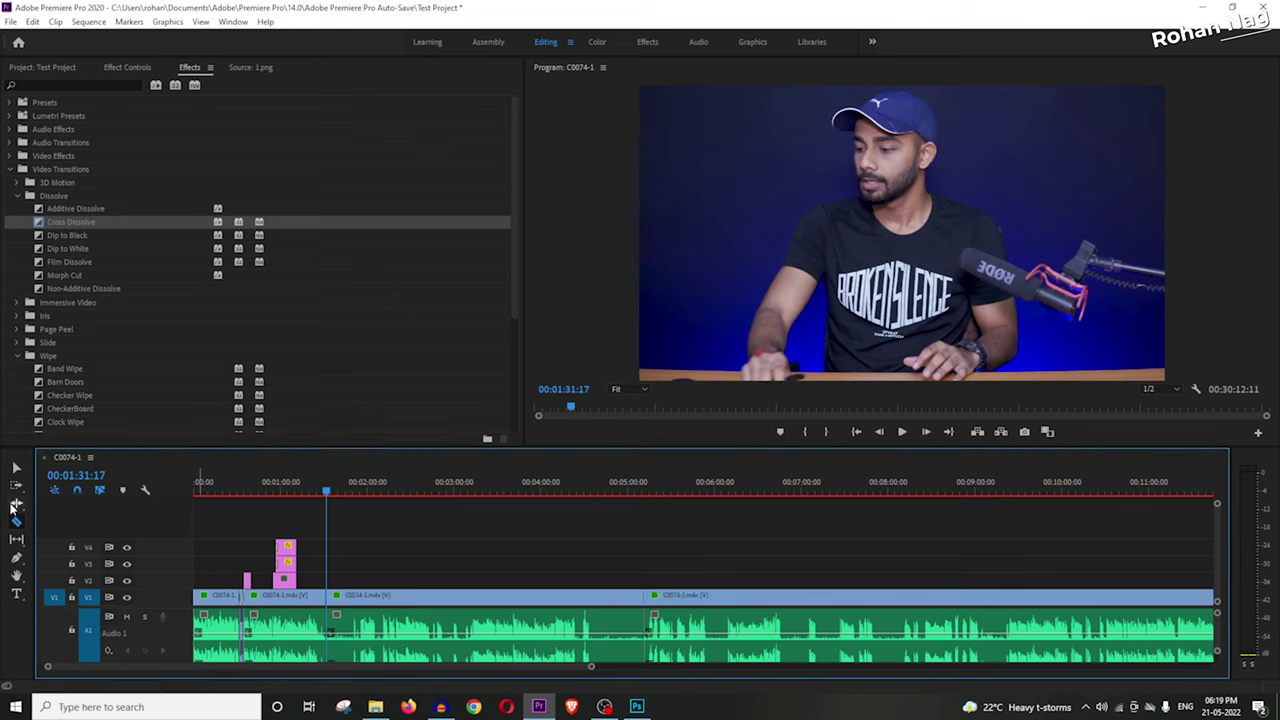
Step: Delete the unwanted section between the two cuts and close the gap with Ripple Delete
left_click(17, 468)
left_click(485, 619)
key("Delete")
right_click(500, 620)
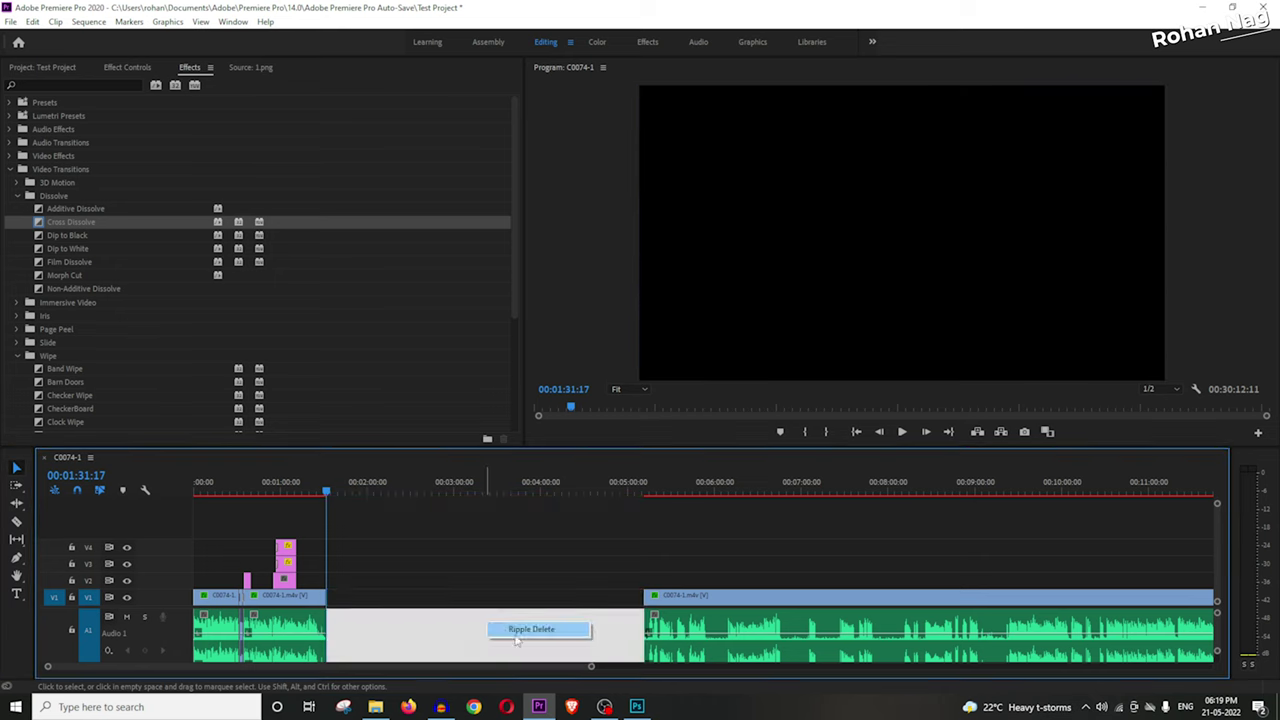
left_click(545, 628)
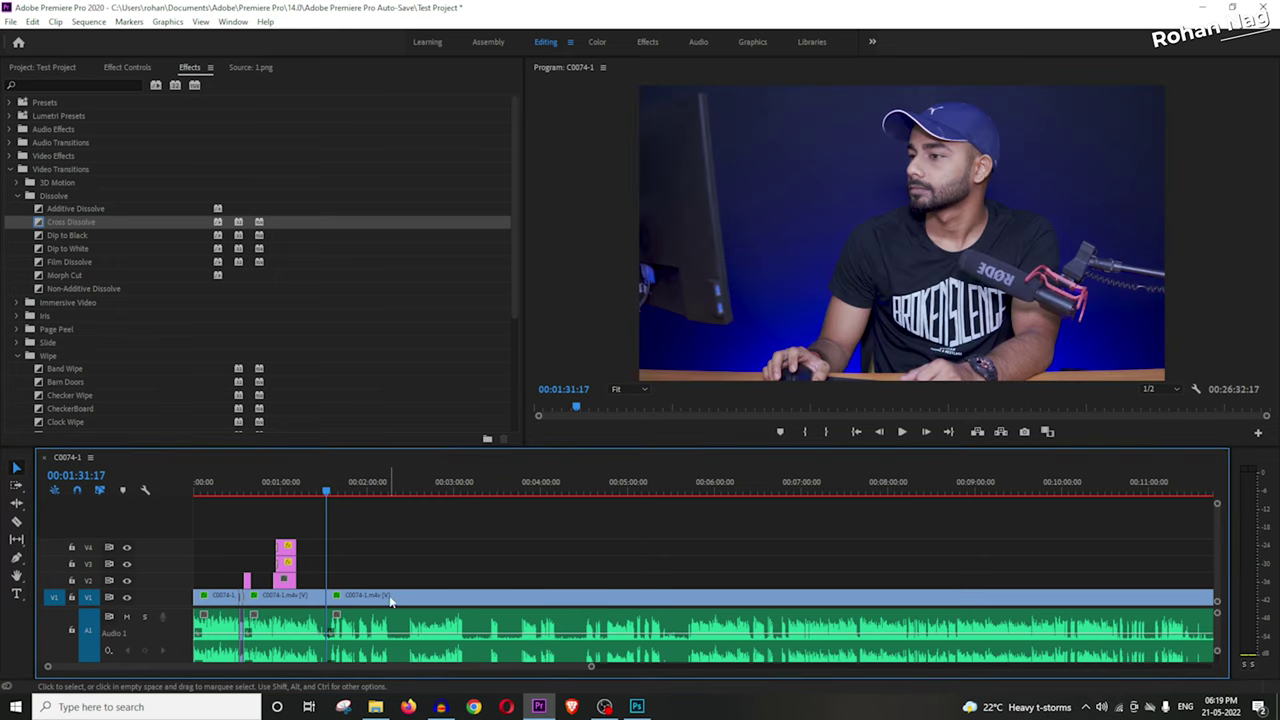
Step: Return the playhead to the sequence start and review the entire edited timeline
key("Home")
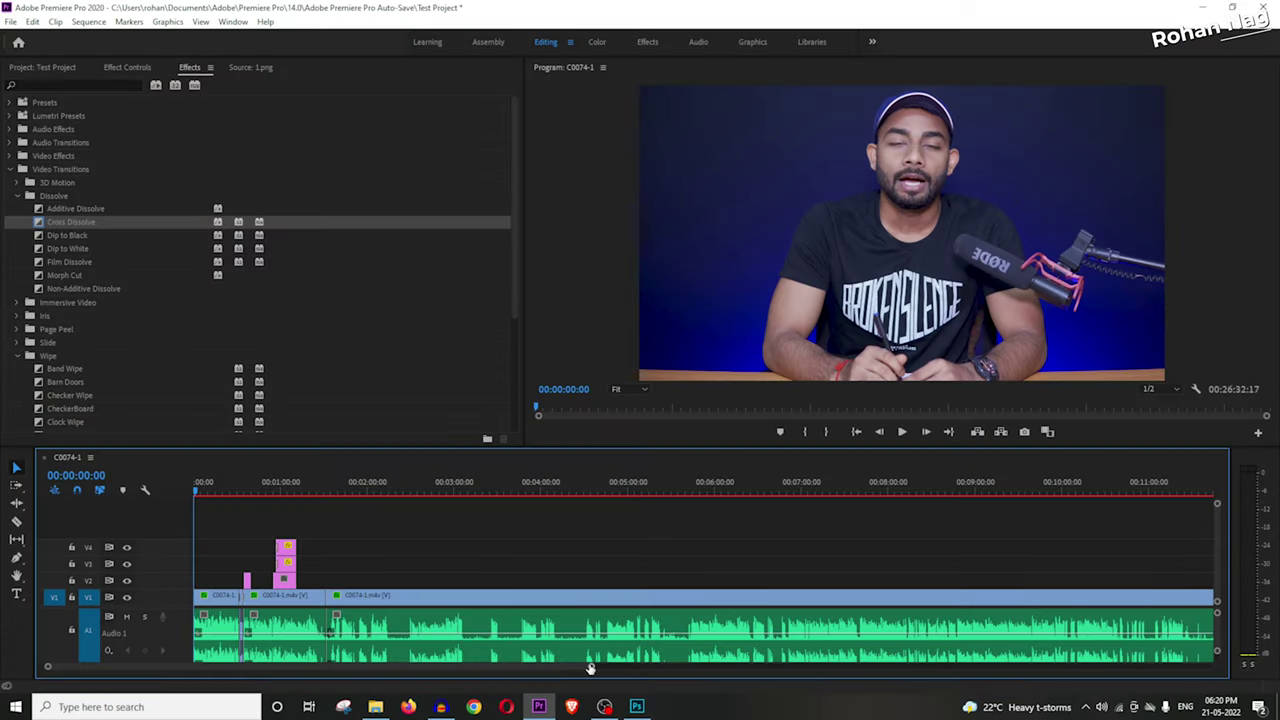
key("minus")
key("minus")
left_click_drag(200, 490, 116, 516)
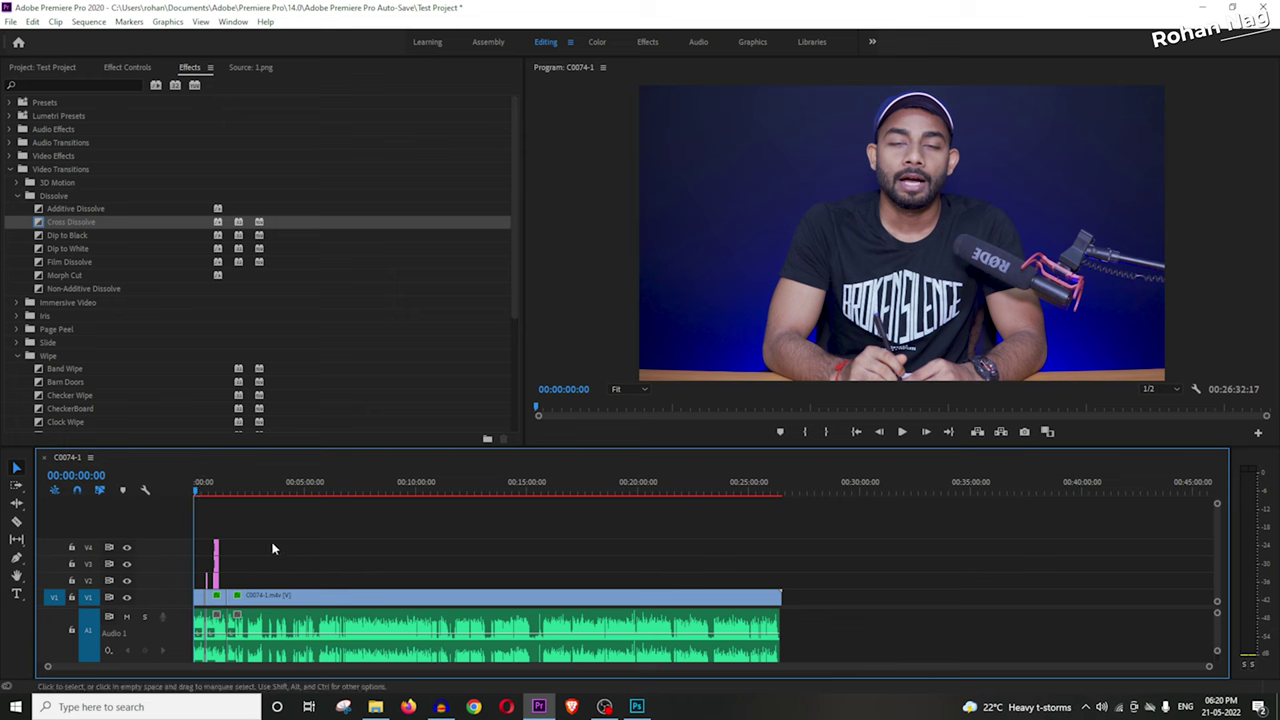
Step: Try out track locking by locking video tracks V1 through V4 and unlocking them again
left_click(71, 548)
left_click(71, 564)
left_click(71, 581)
left_click(71, 598)
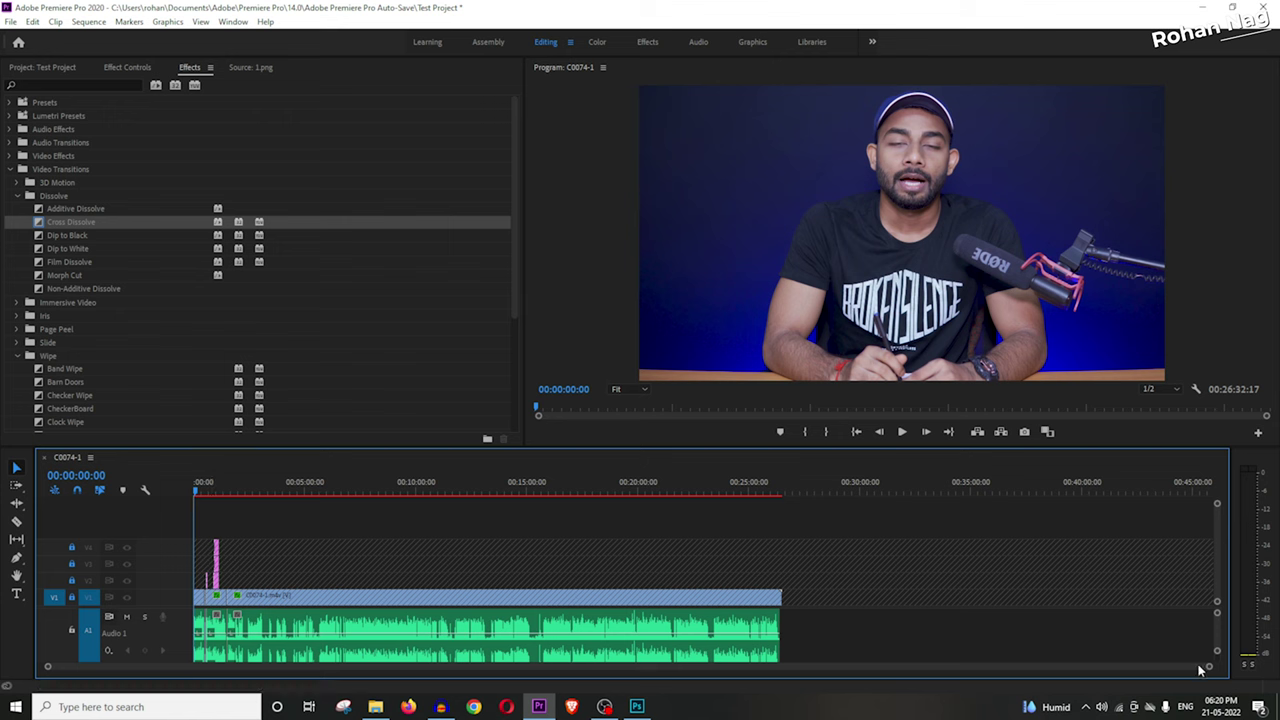
left_click_drag(1209, 669, 763, 667)
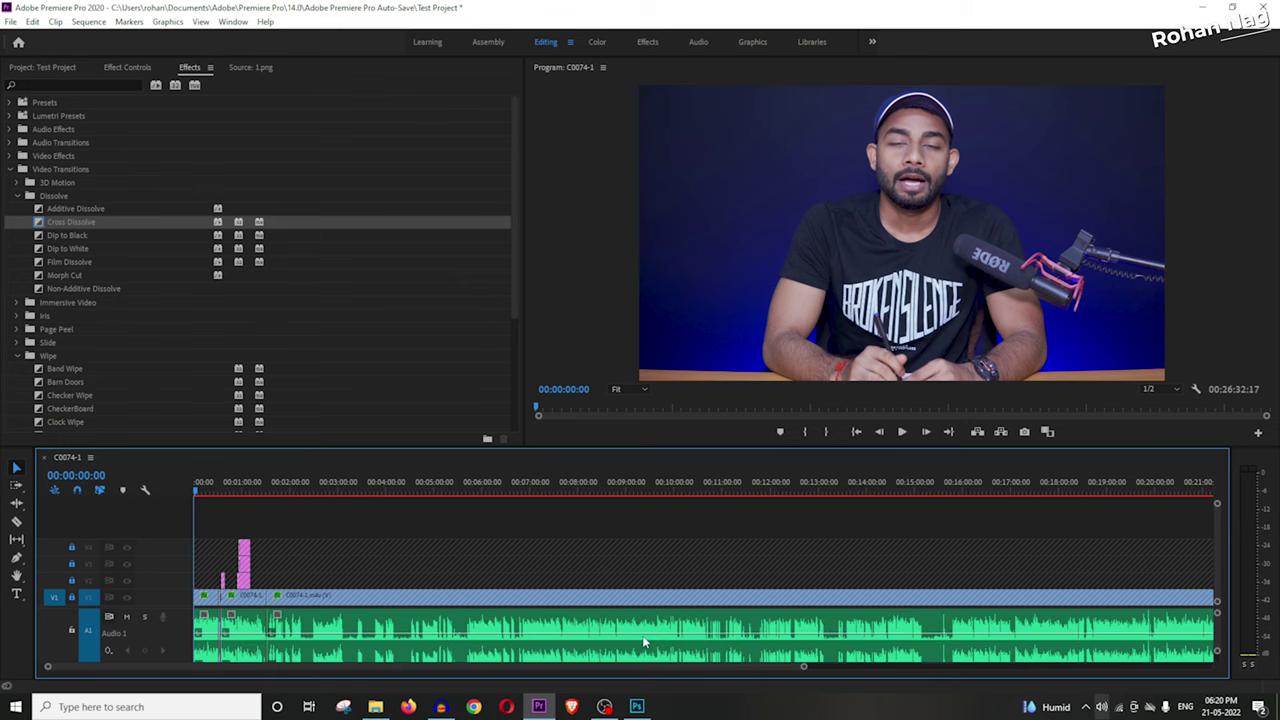
left_click(71, 547)
left_click(71, 564)
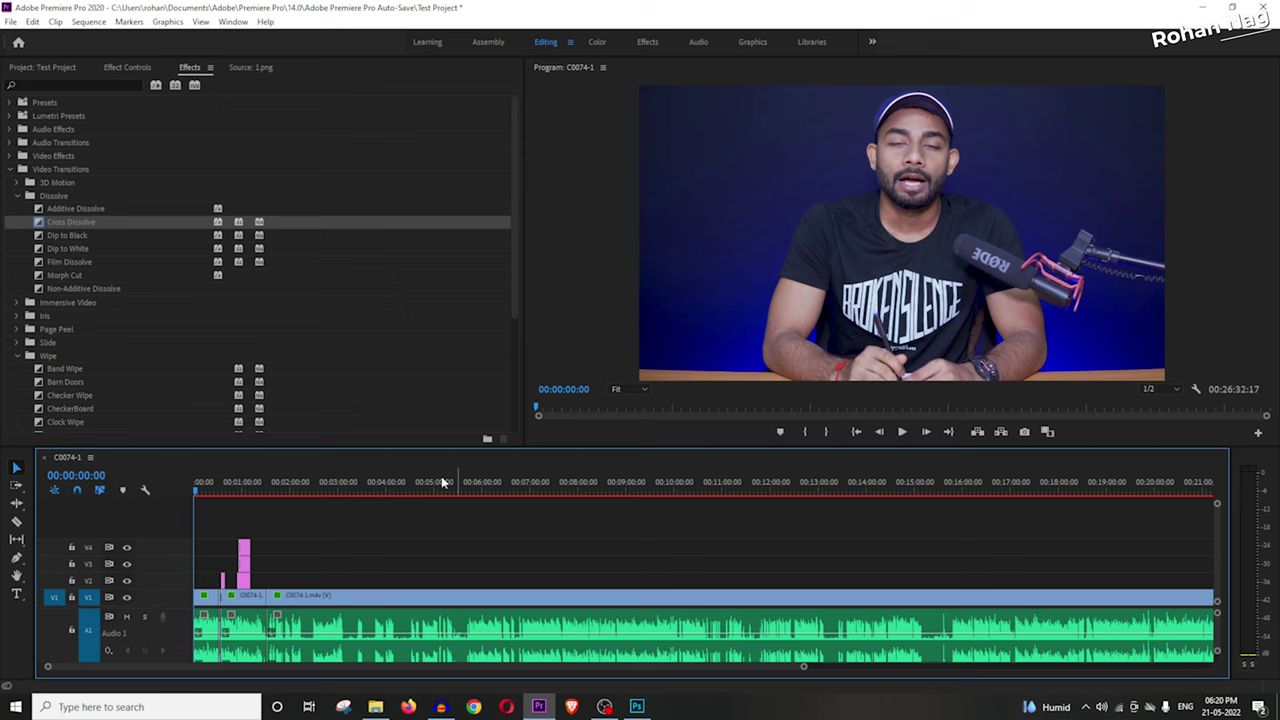
Step: Open the media export settings for the sequence and choose the YouTube 1080p Full HD preset
left_click(10, 22)
mouse_move(44, 408)
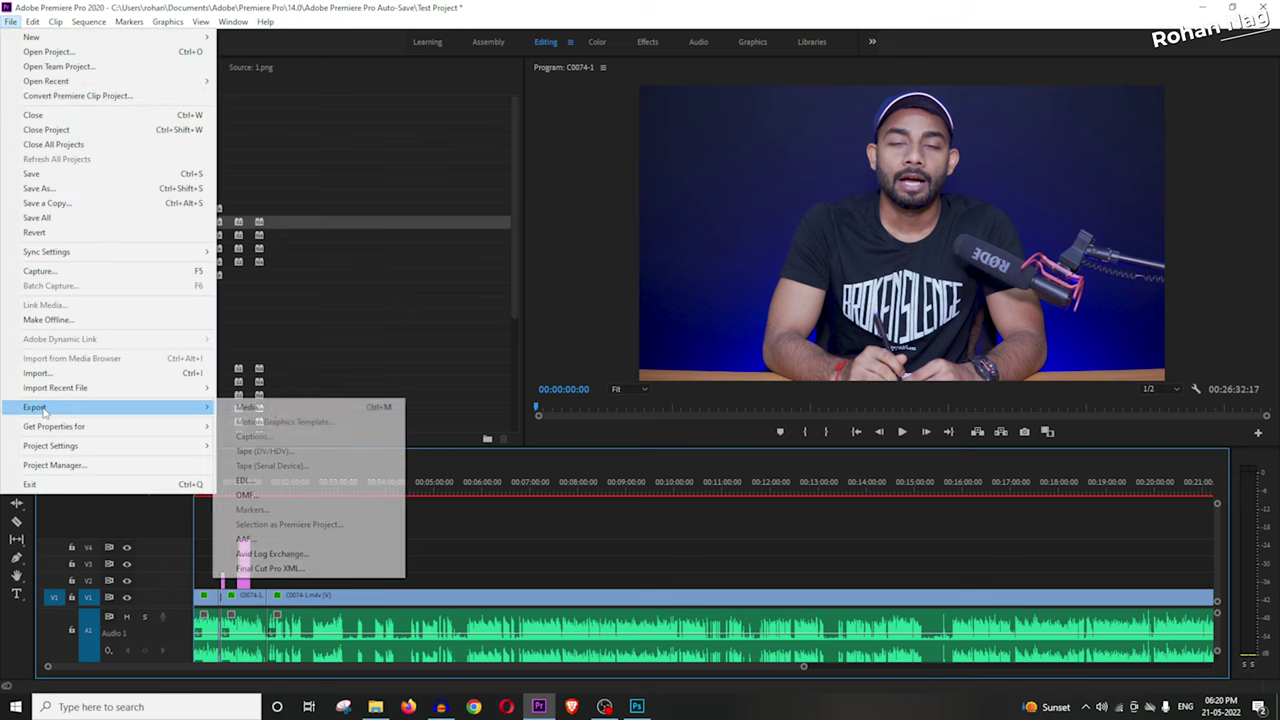
left_click(271, 405)
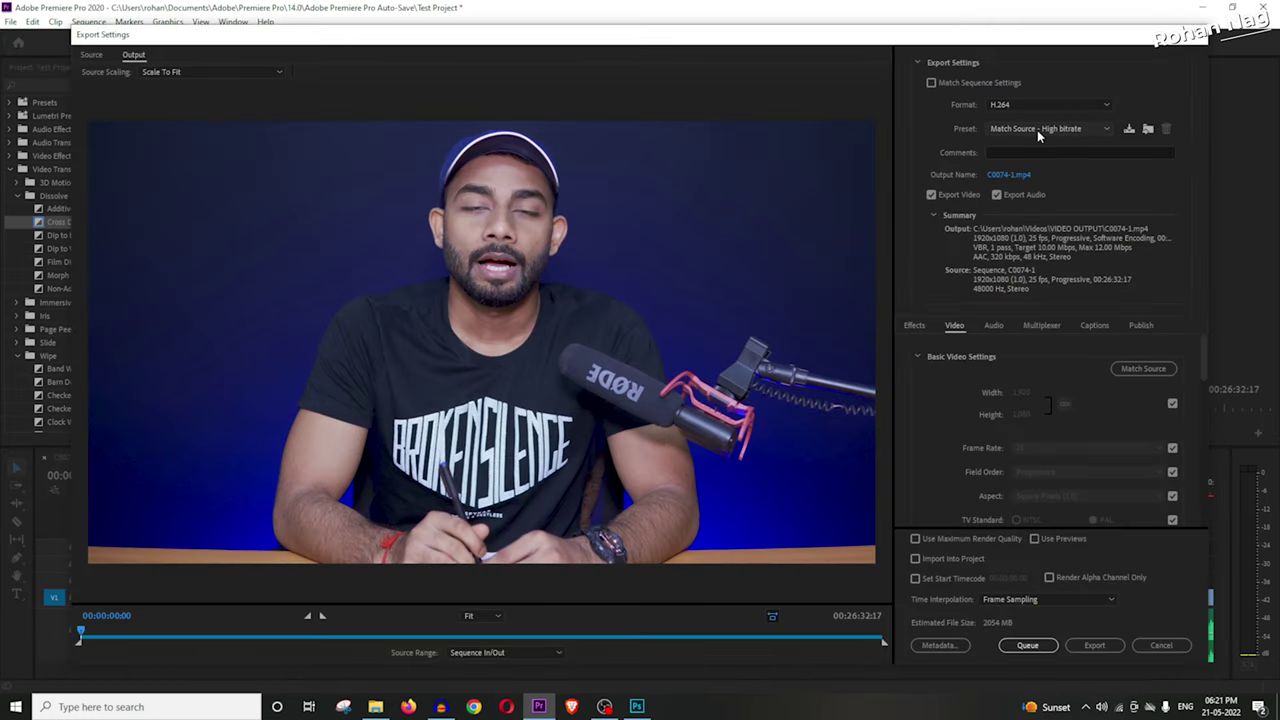
left_click(1036, 127)
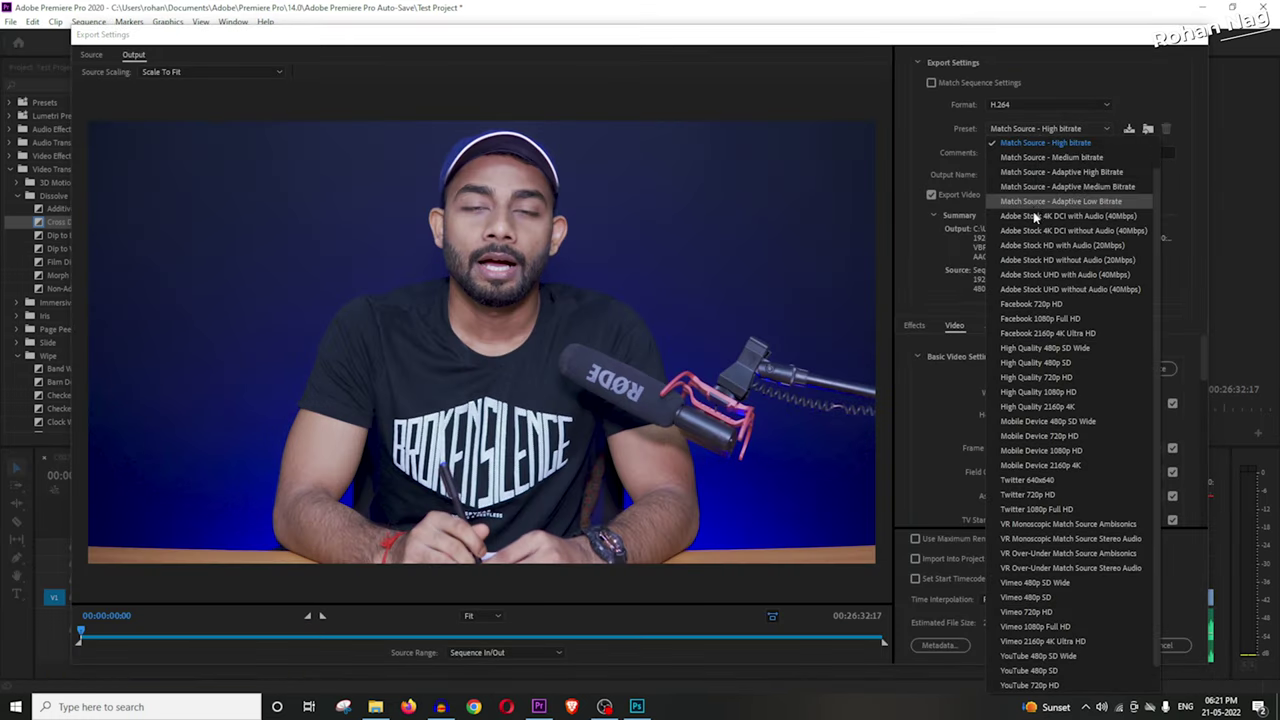
scroll(1040, 250, "down", 1)
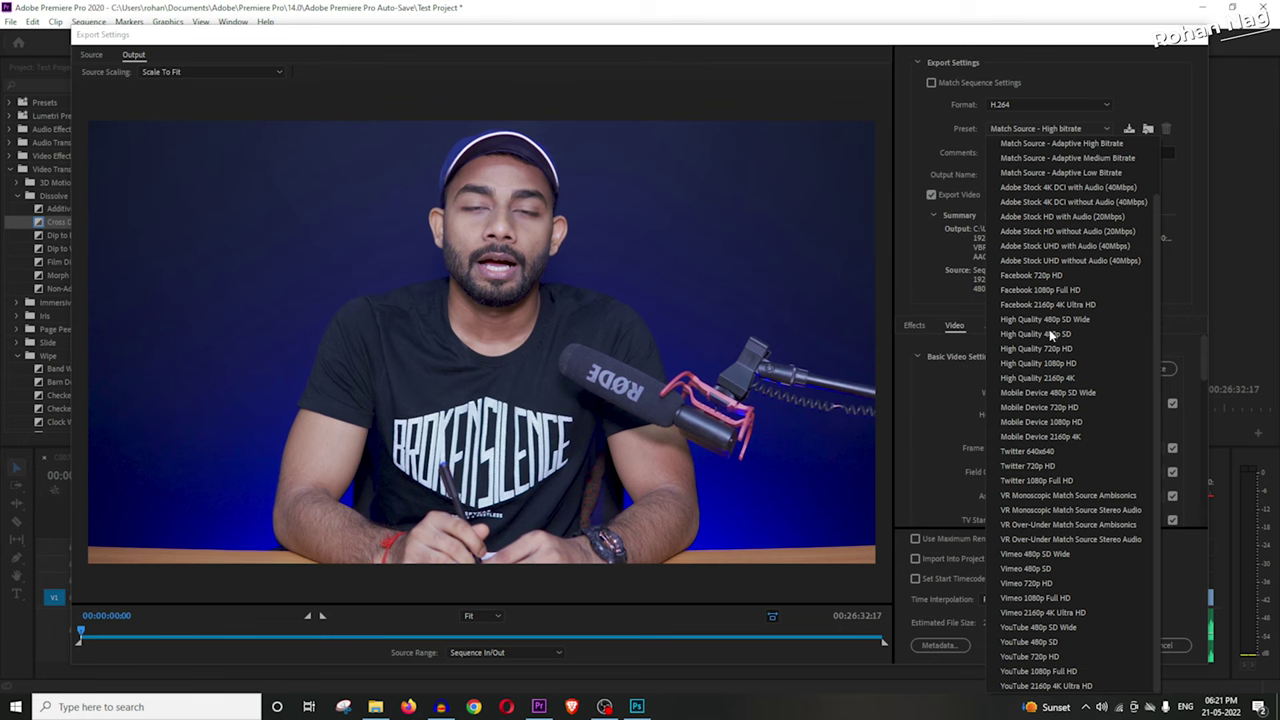
left_click(1064, 673)
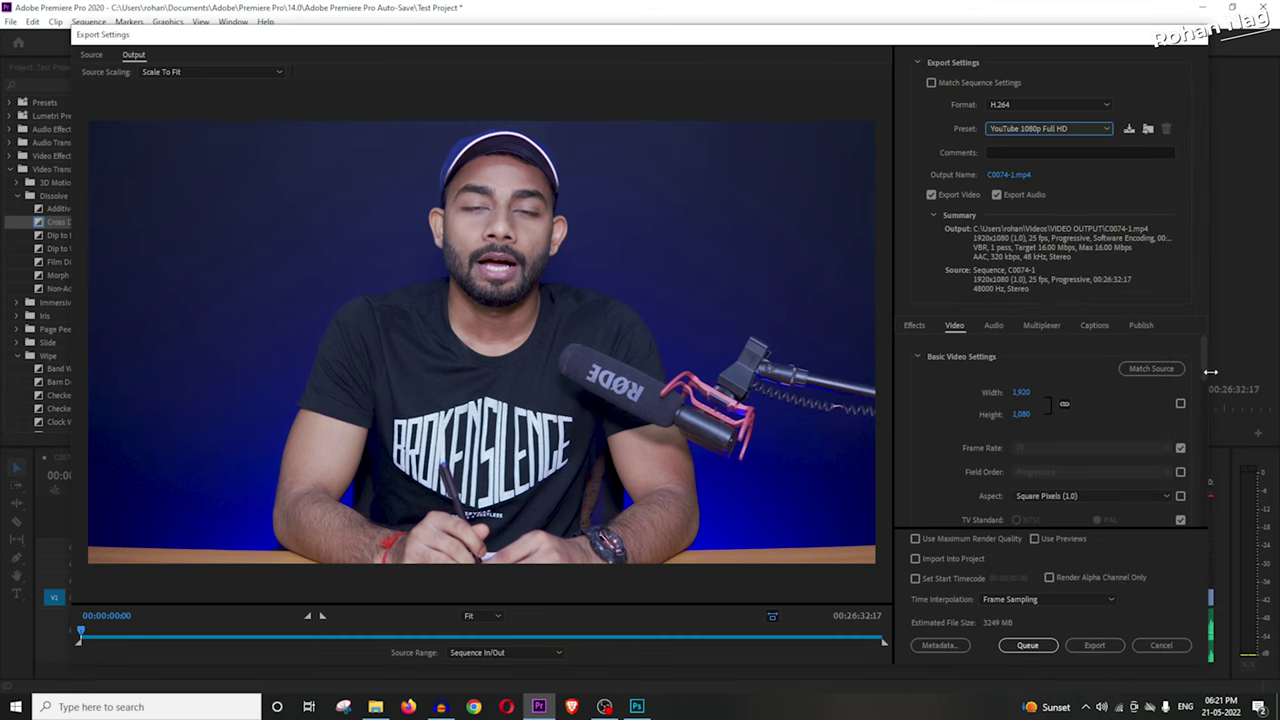
Step: Set the export's target bitrate to 30 Mbps and enable Use Maximum Render Quality
left_click_drag(1204, 366, 1191, 489)
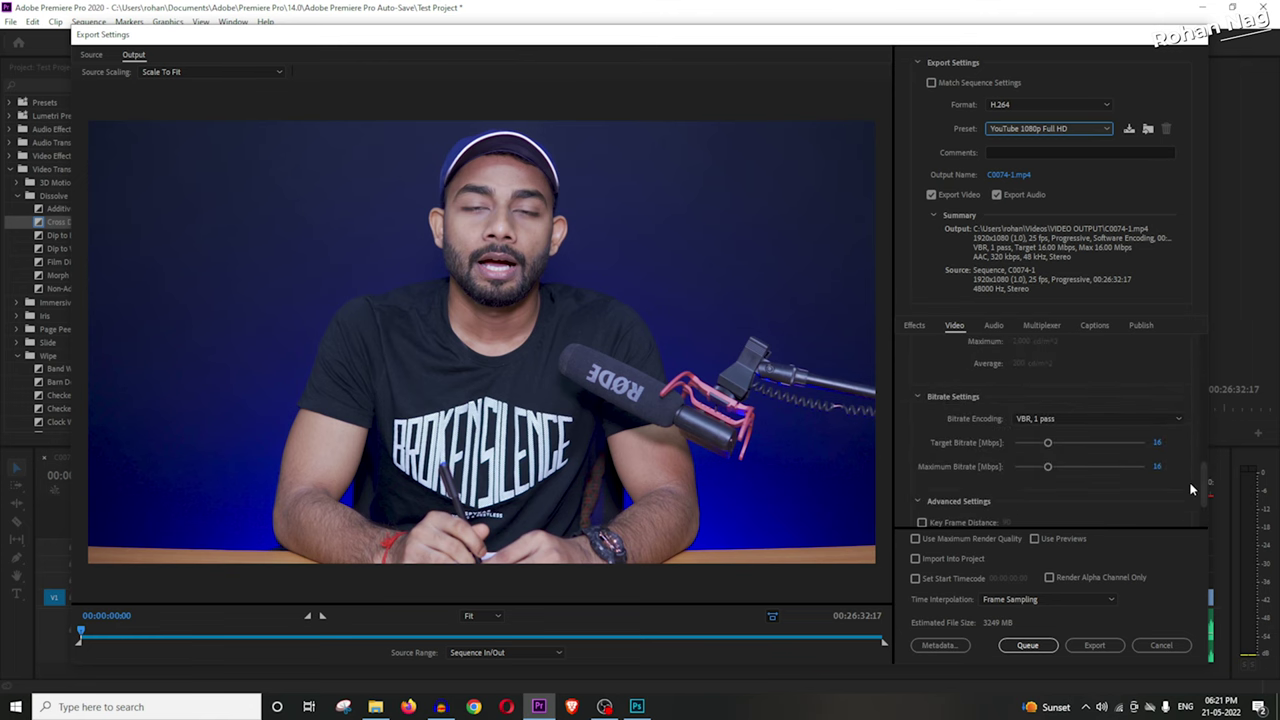
left_click(1158, 442)
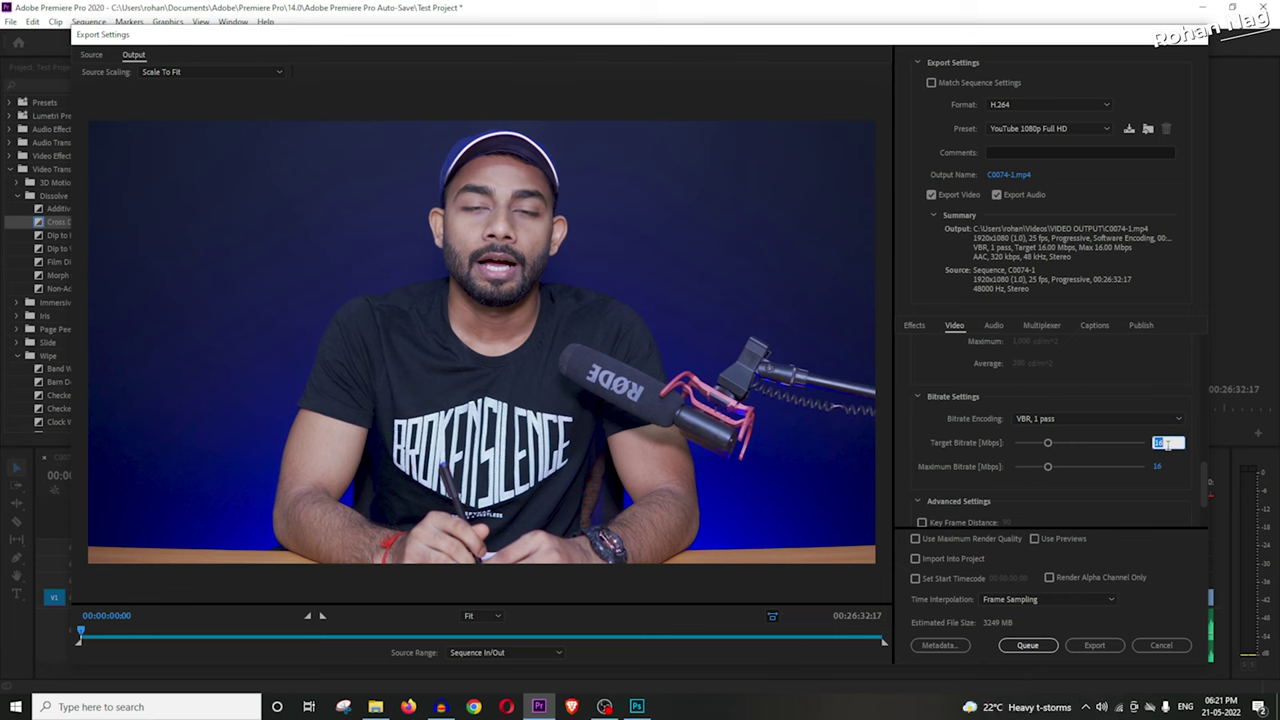
type("25")
left_click_drag(1169, 443, 1031, 442)
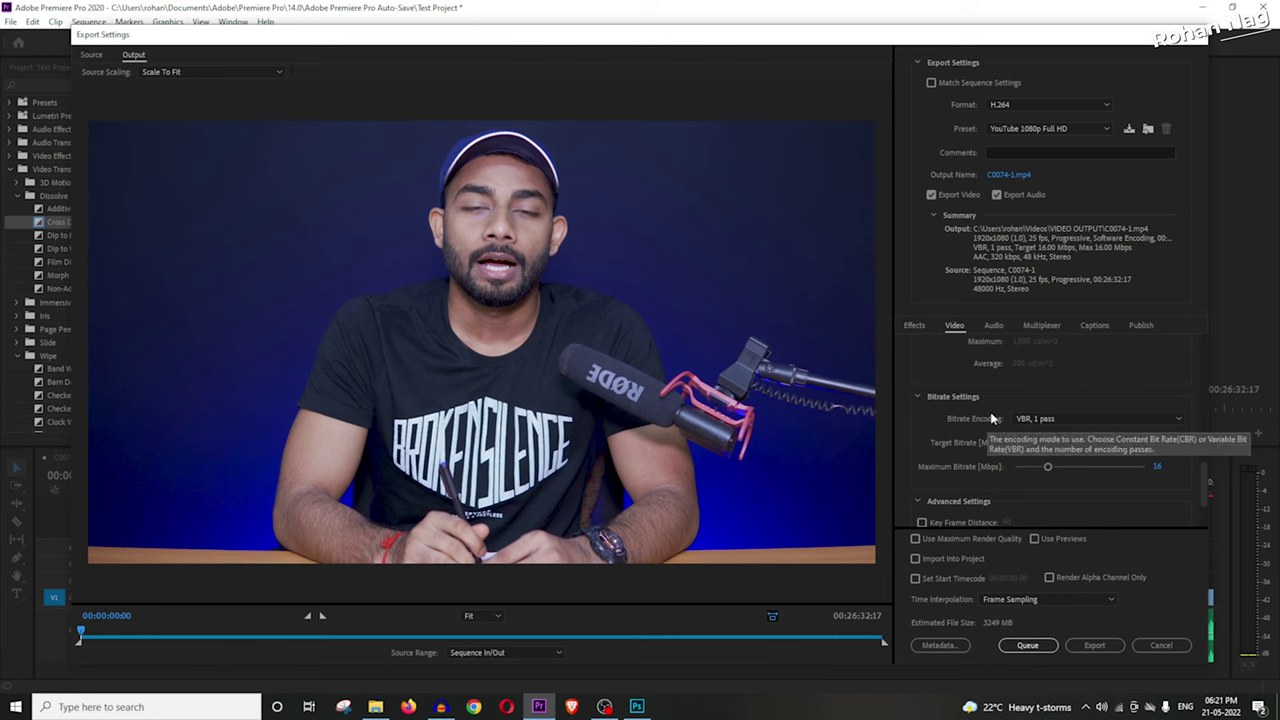
type("30")
key("Return")
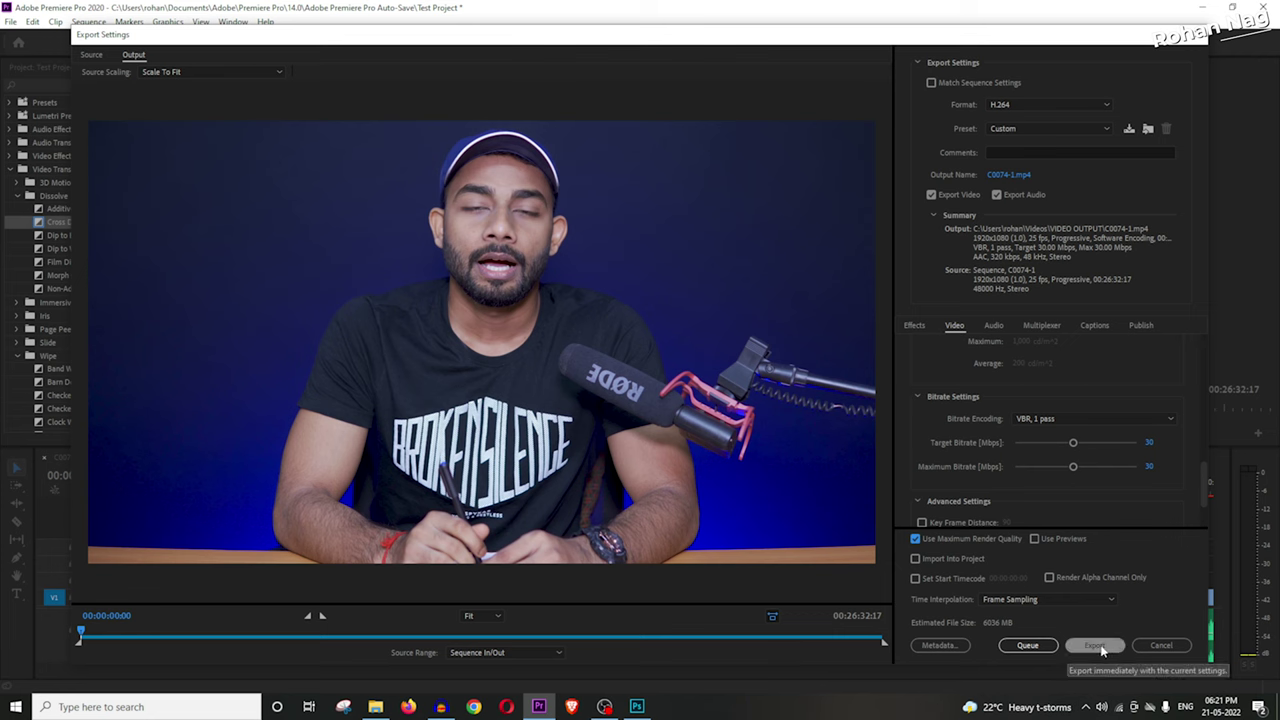
Step: Name the exported video file "3 business Ideas For Students" in the VIDEO OUTPUT folder
left_click(1008, 175)
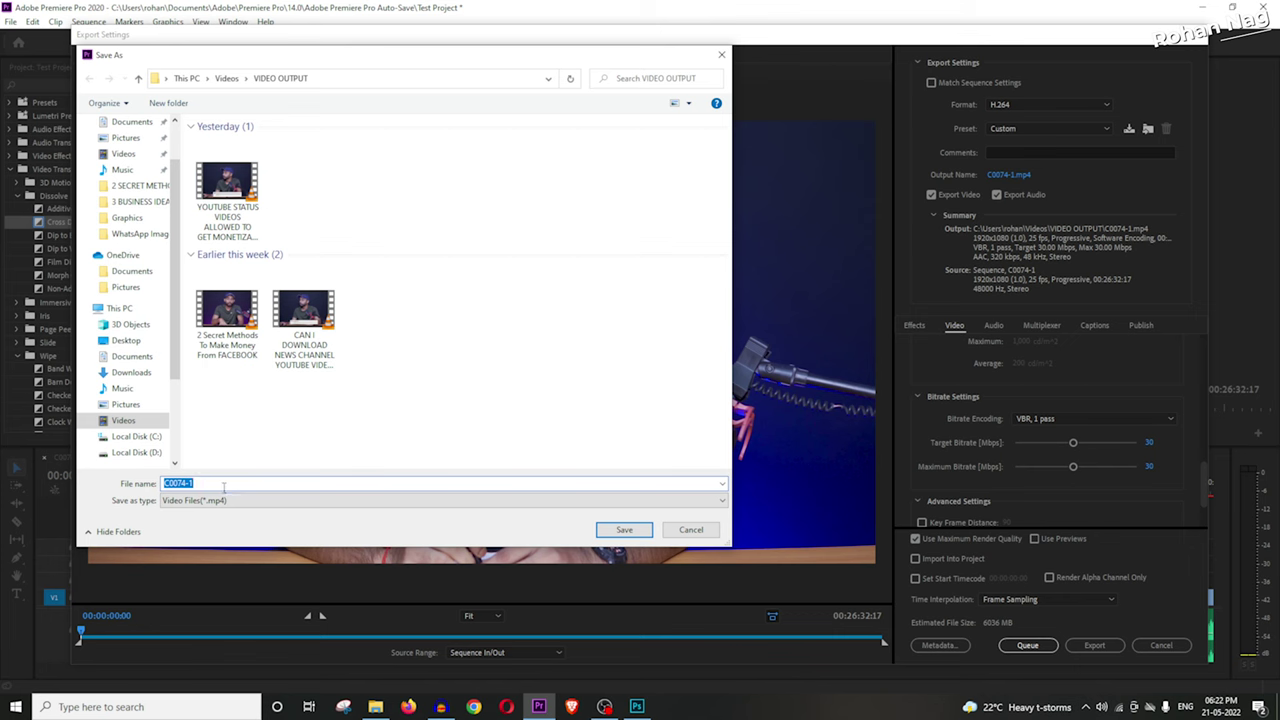
type("3 business Ideas For Students")
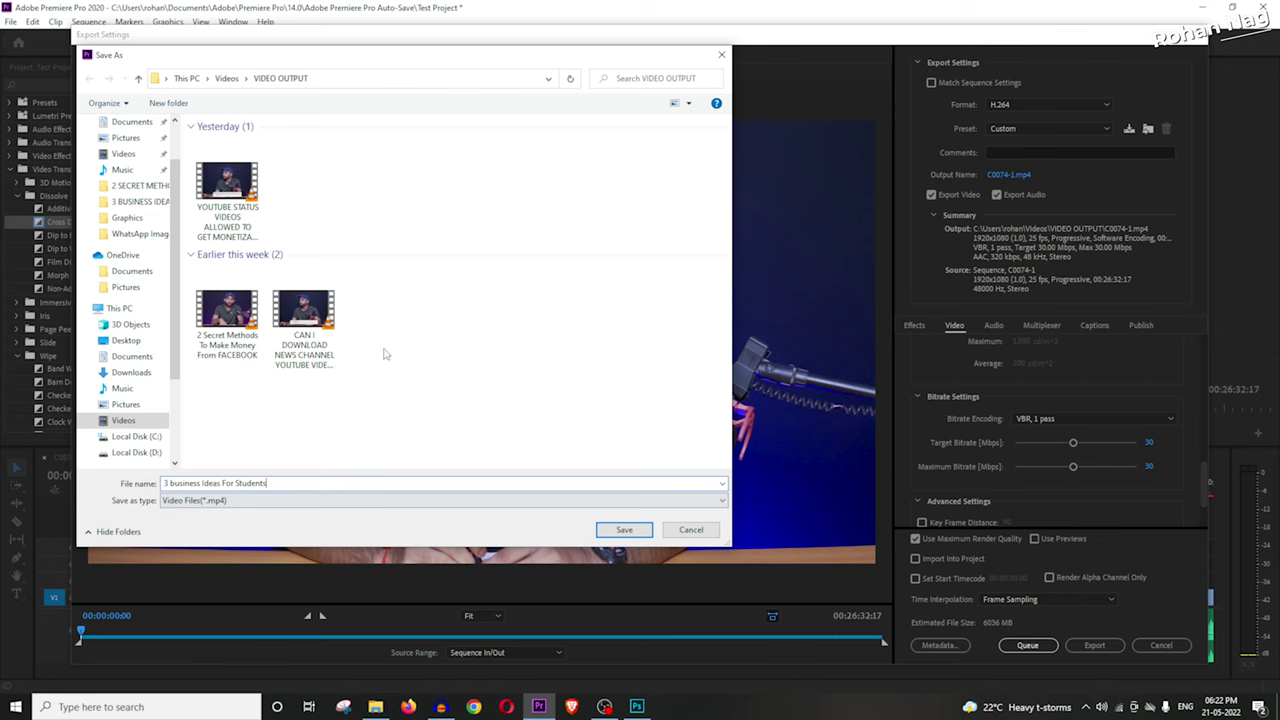